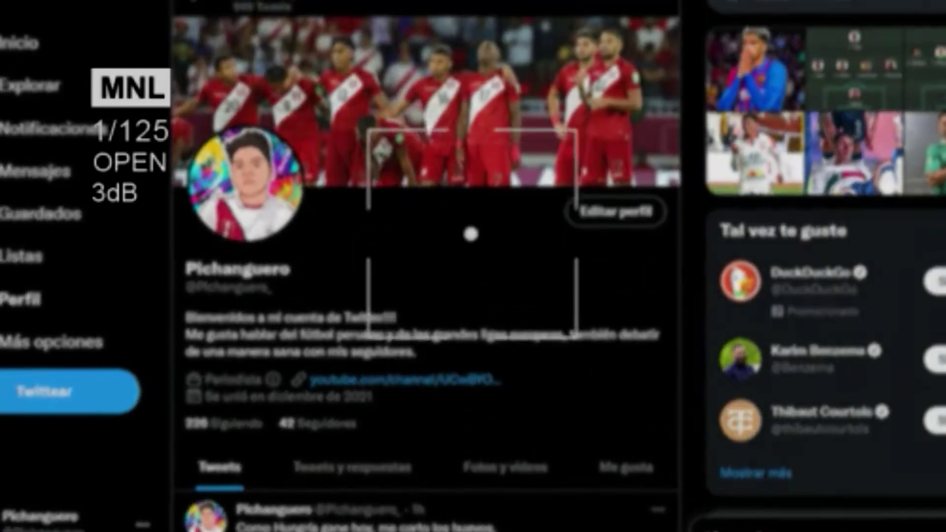
Look through the recent football tweets on the profile's timeline.
scroll(430, 267, down, 15)
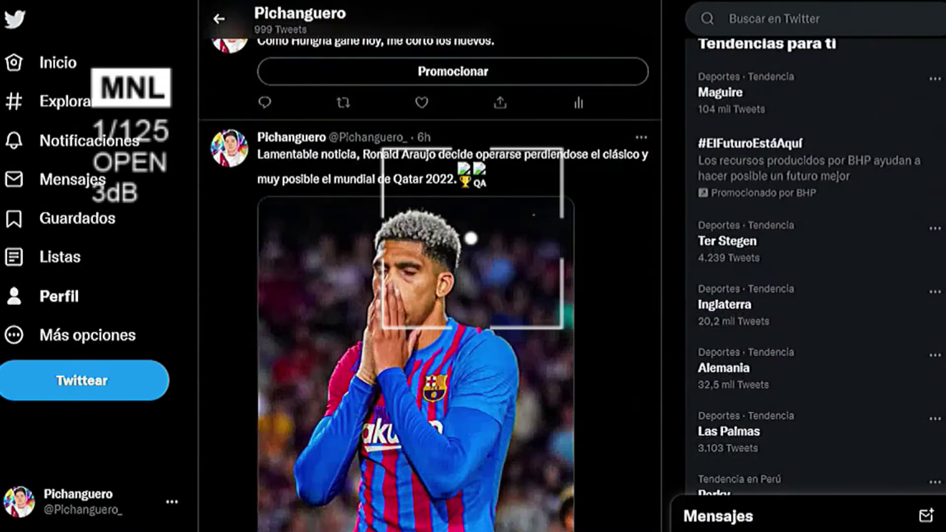
scroll(471, 238, down, 15)
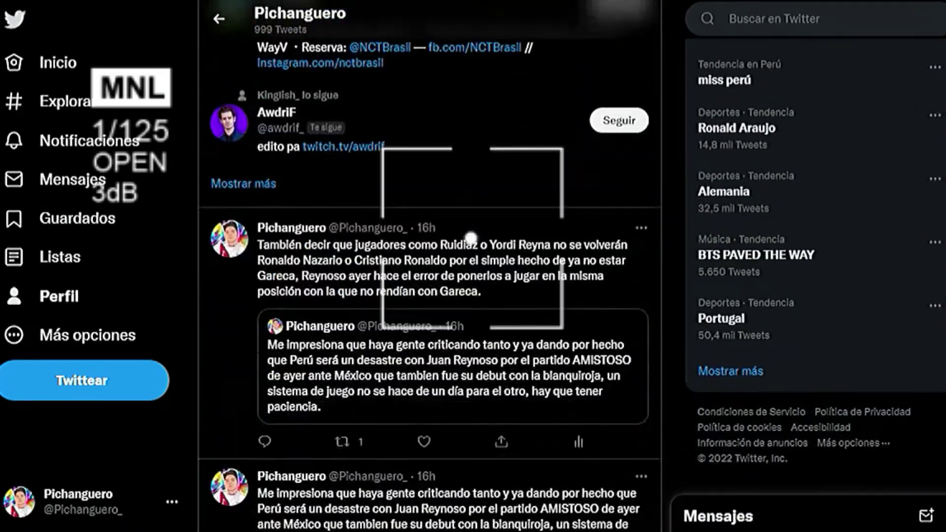
scroll(471, 238, down, 15)
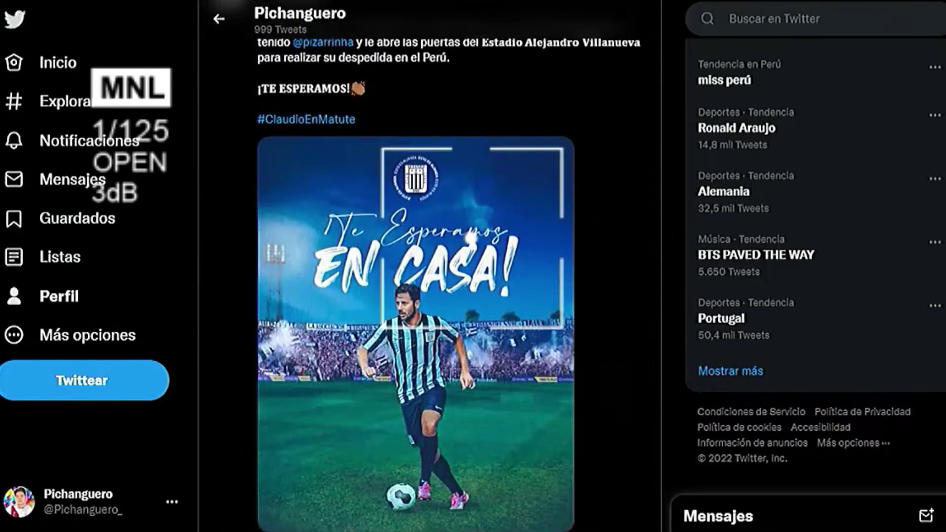
scroll(471, 238, down, 15)
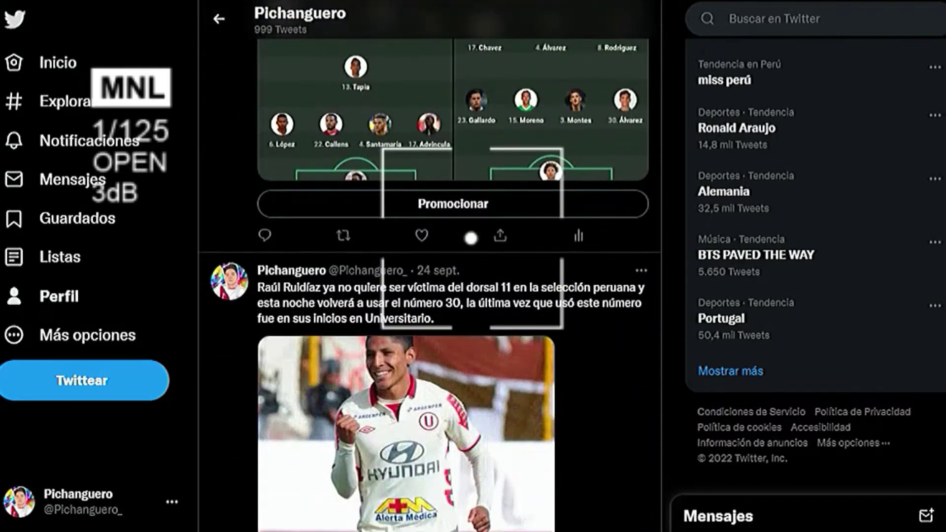
scroll(471, 239, down, 15)
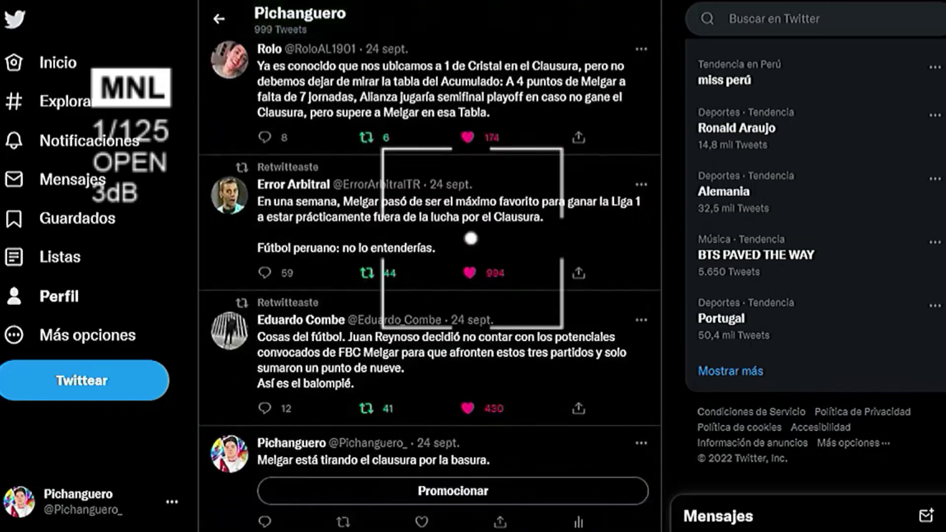
scroll(470, 239, down, 15)
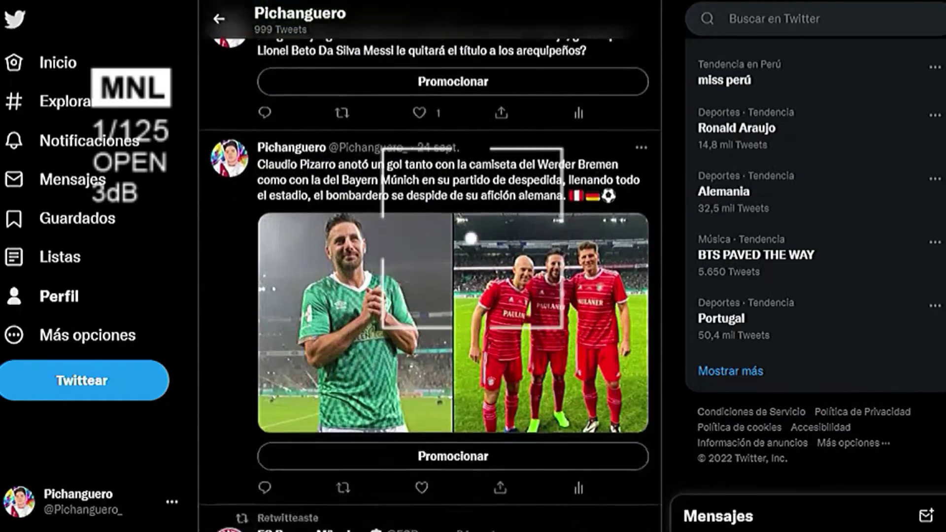
scroll(471, 238, down, 15)
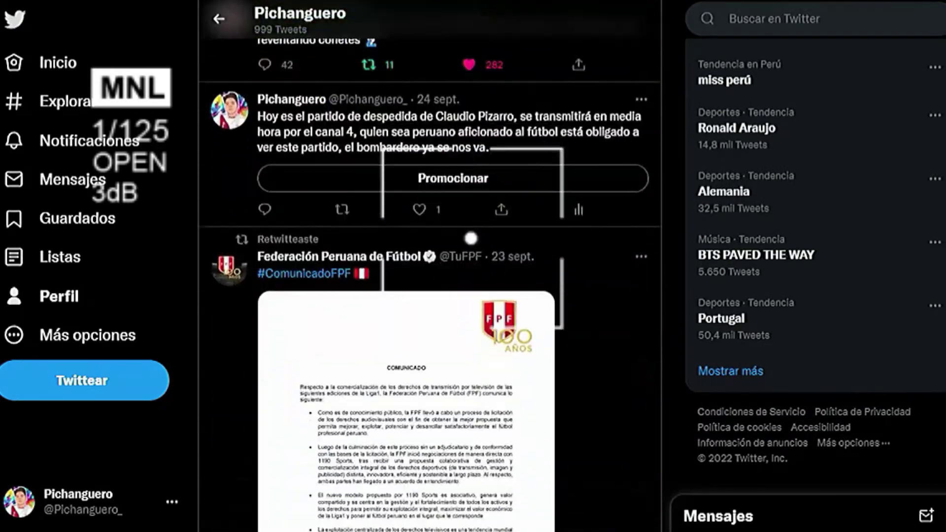
scroll(471, 239, down, 5)
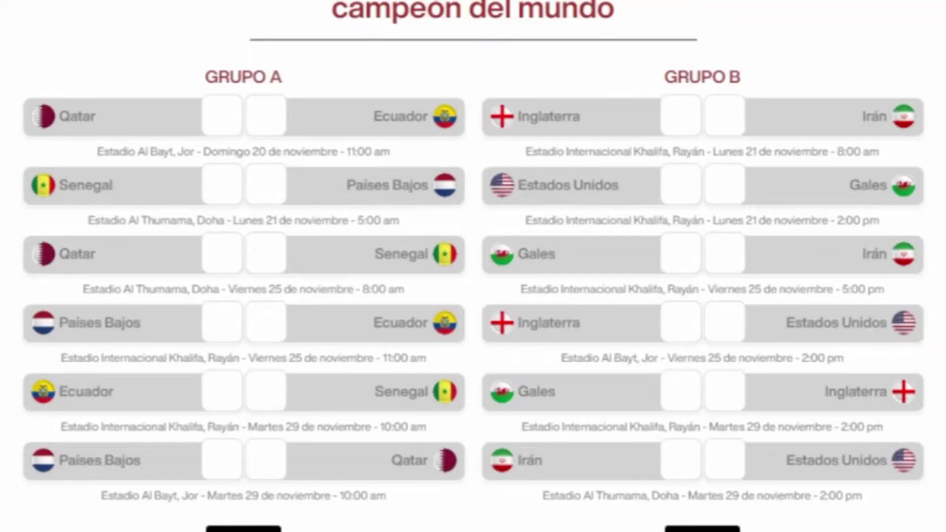
Look over the World Cup predictor's fixtures and standings tables for all groups, then return to Group A.
scroll(73, 182, down, 2)
scroll(40, 116, up, 3)
scroll(474, 267, down, 20)
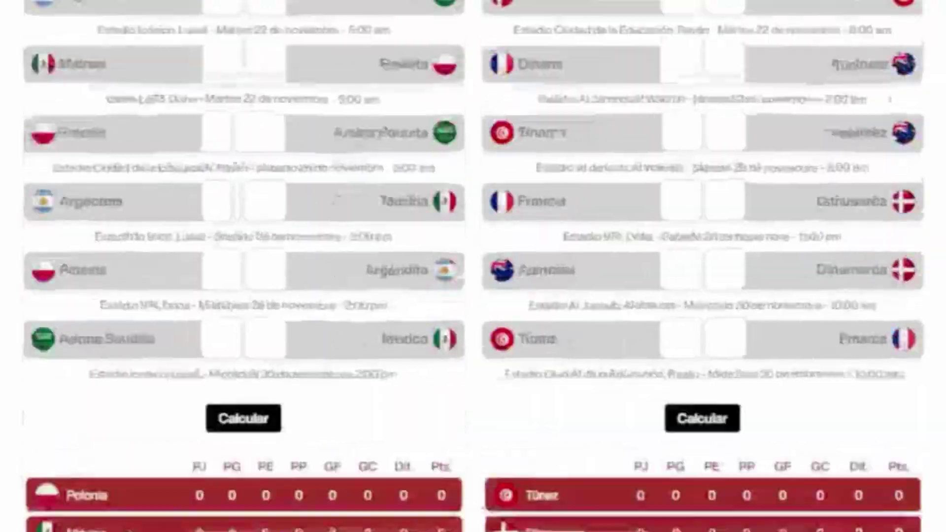
scroll(473, 266, down, 20)
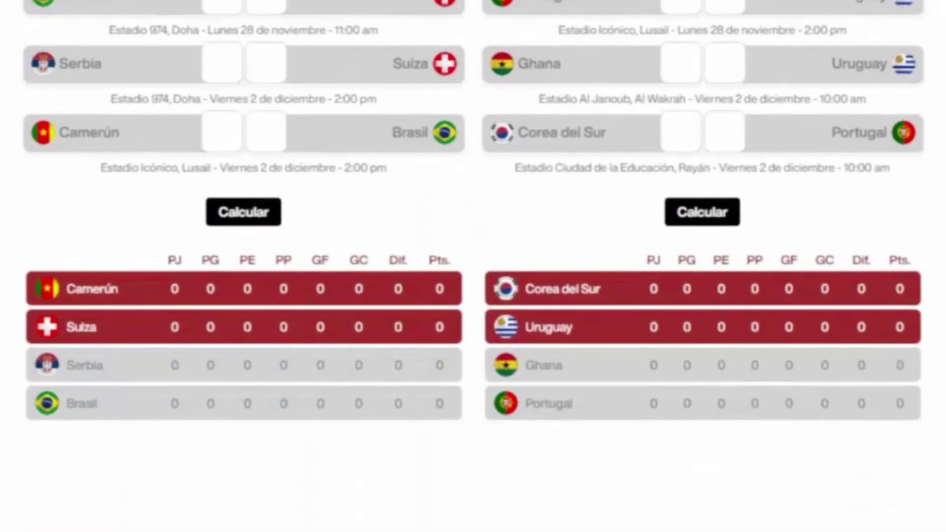
scroll(473, 267, up, 3)
scroll(470, 331, up, 20)
scroll(470, 331, down, 4)
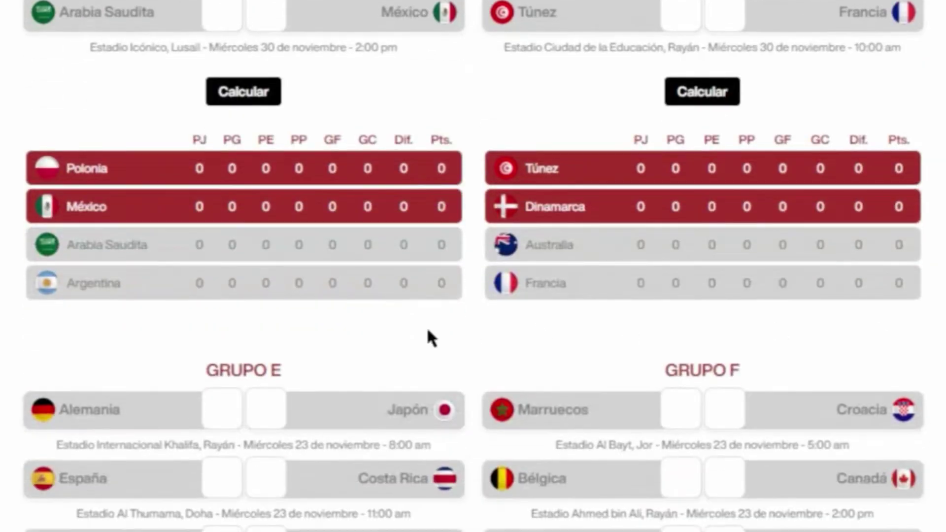
scroll(190, 194, up, 20)
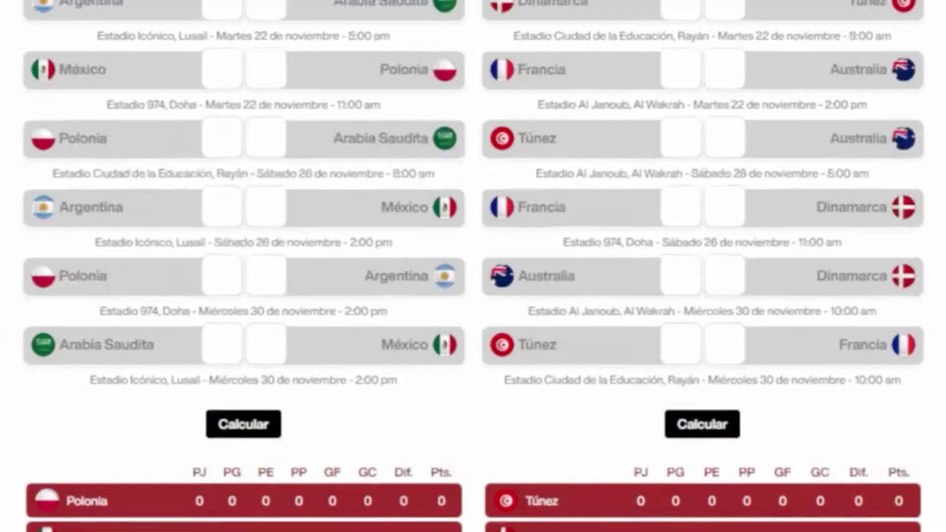
scroll(474, 266, down, 10)
scroll(473, 267, up, 2)
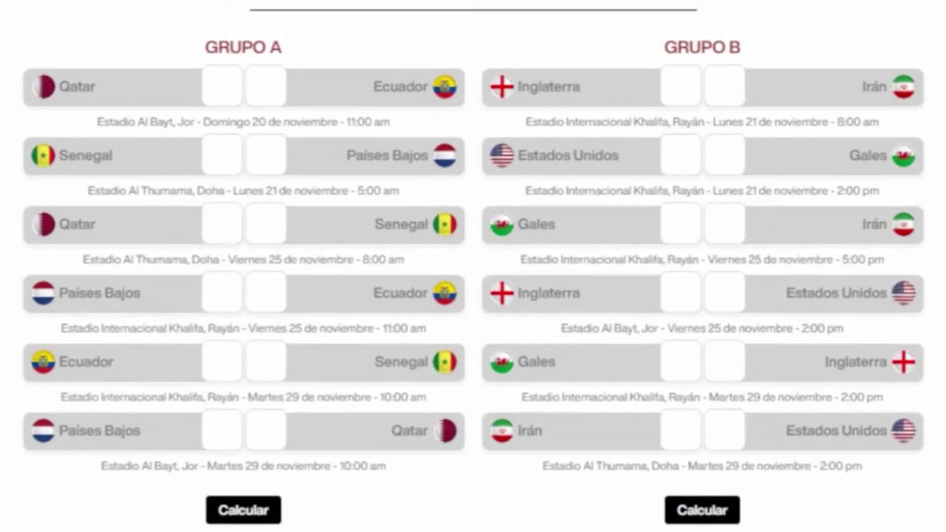
Enter the Group A score Qatar 1, Ecuador 2 for the match on 20 November.
click(225, 92)
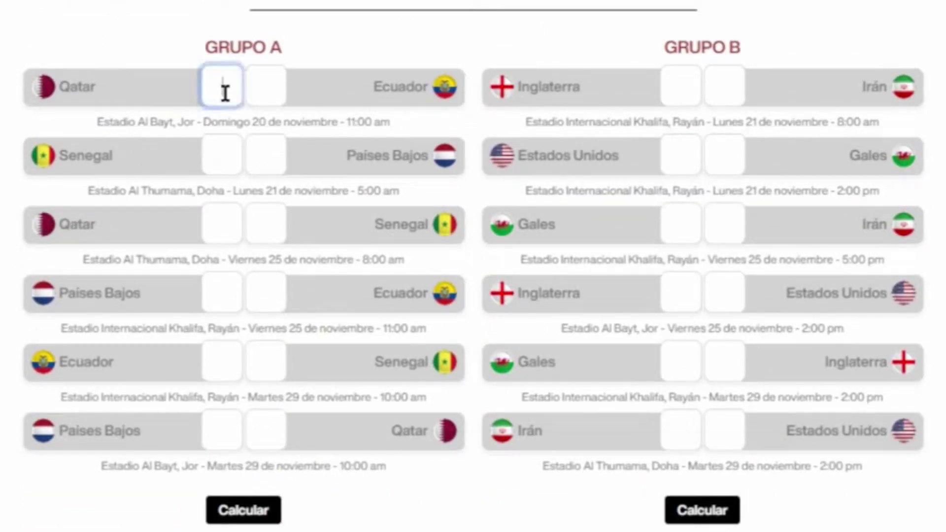
click(267, 86)
click(112, 112)
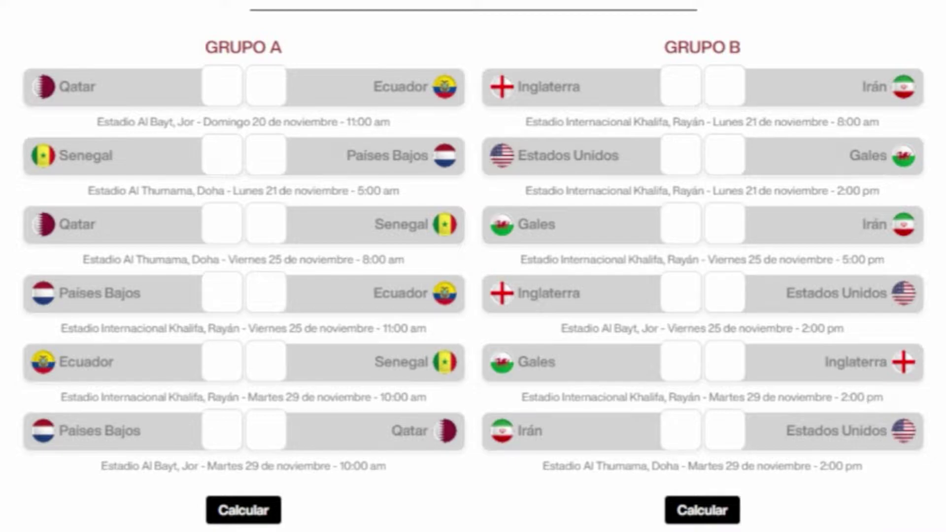
click(220, 77)
click(169, 89)
click(206, 86)
click(221, 87)
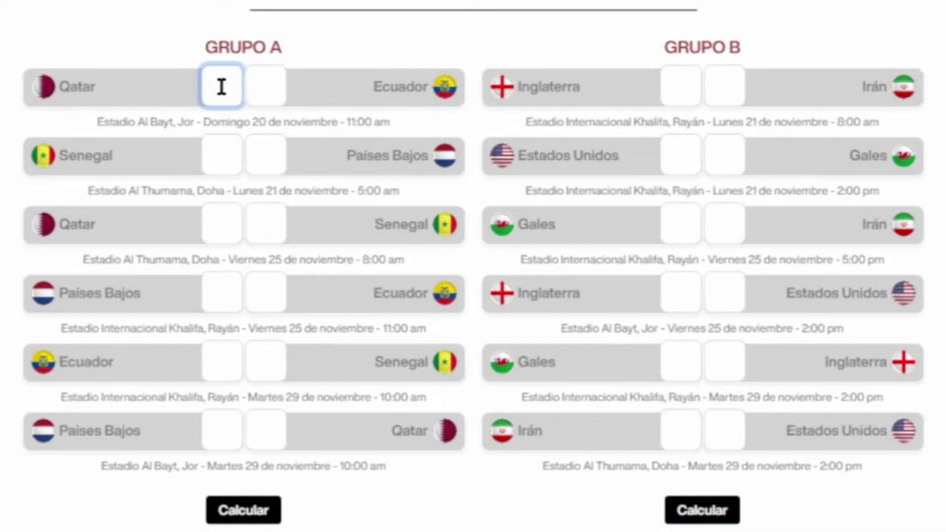
text(1)
click(255, 87)
text(2)
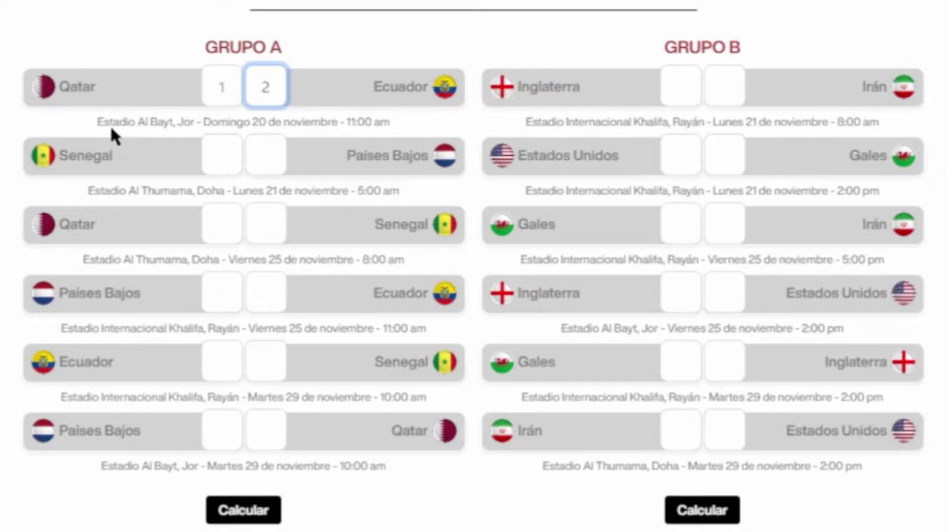
Enter the Group A score Senegal 0, Países Bajos 2 for the match on 21 November.
click(211, 155)
click(304, 159)
click(277, 153)
click(212, 154)
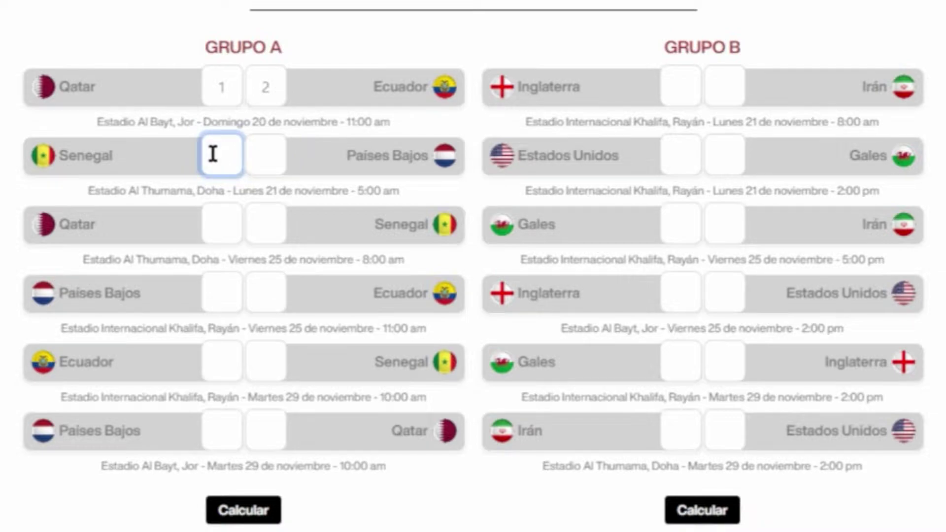
click(248, 147)
click(221, 158)
click(276, 155)
click(217, 154)
click(250, 155)
click(217, 154)
text(0)
click(258, 150)
text(2)
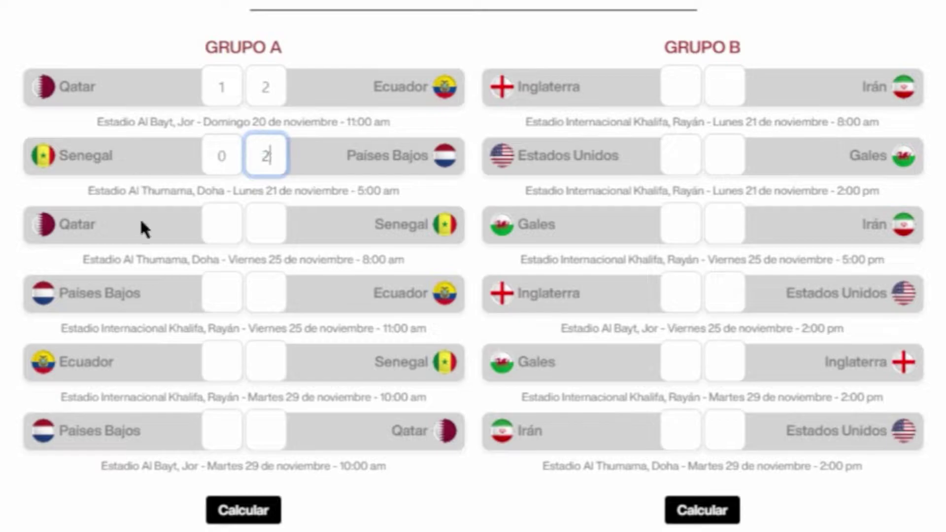
Enter a 2–2 draw for Qatar against Senegal in Group A.
click(221, 223)
scroll(221, 222, down, 2)
scroll(473, 267, up, 4)
scroll(473, 266, down, 2)
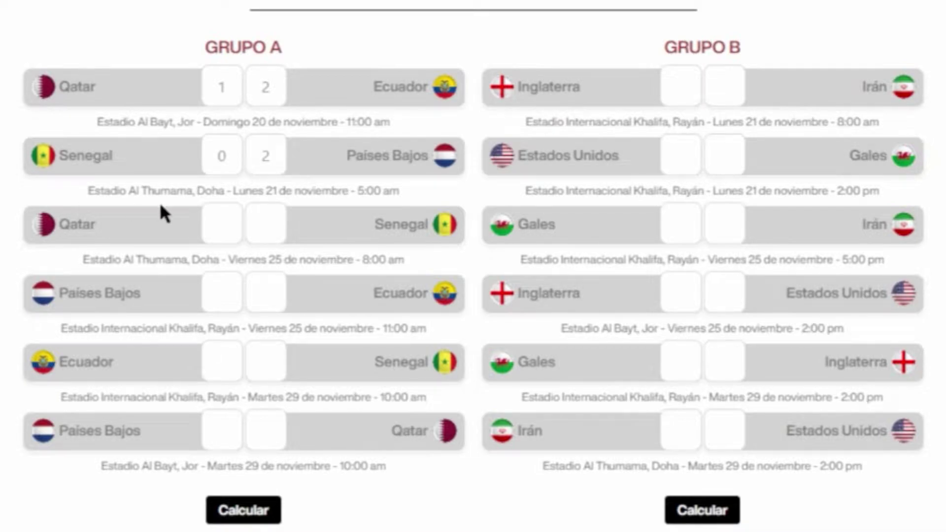
click(224, 229)
click(239, 236)
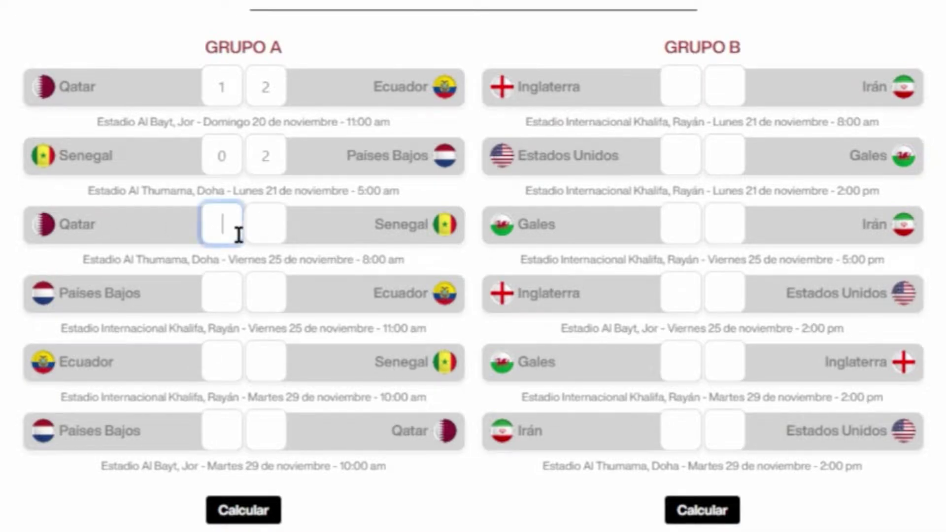
text(2)
click(277, 233)
text(2)
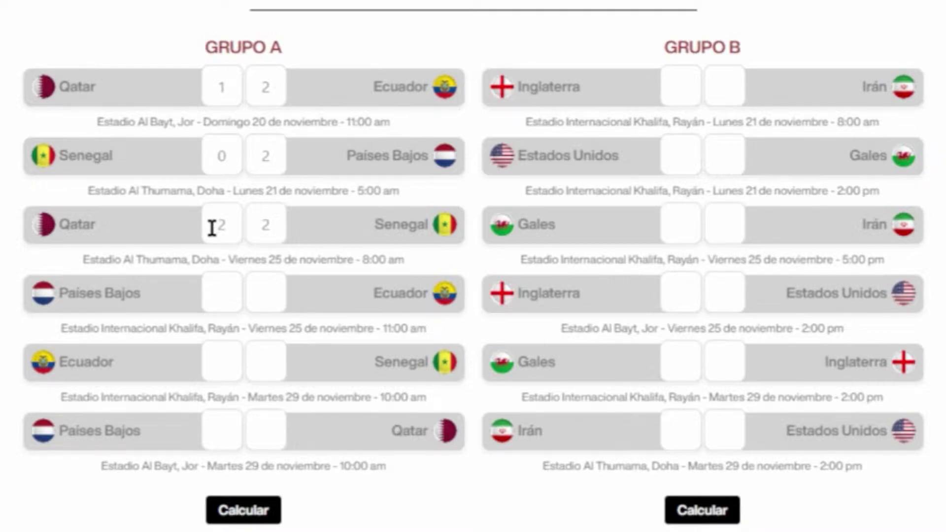
Enter a 1–1 draw for Países Bajos against Ecuador in Group A.
click(226, 299)
scroll(81, 215, down, 2)
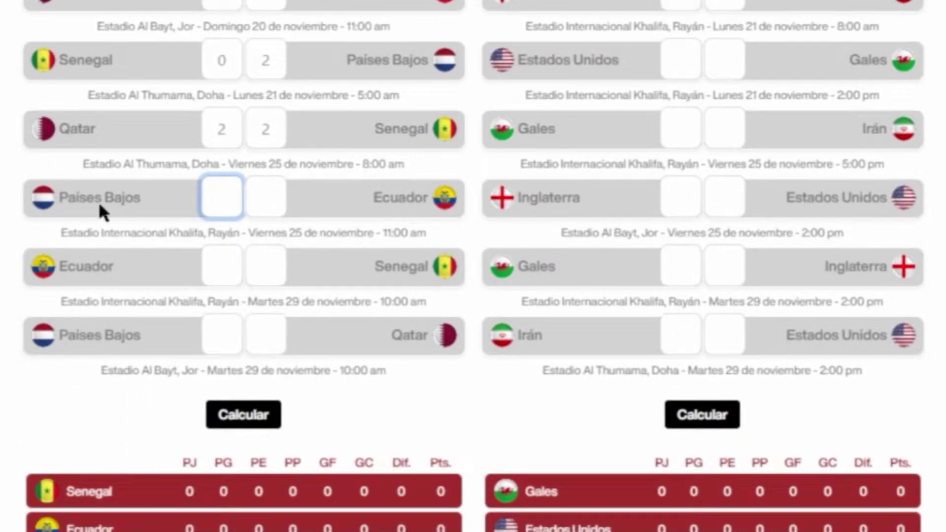
click(252, 200)
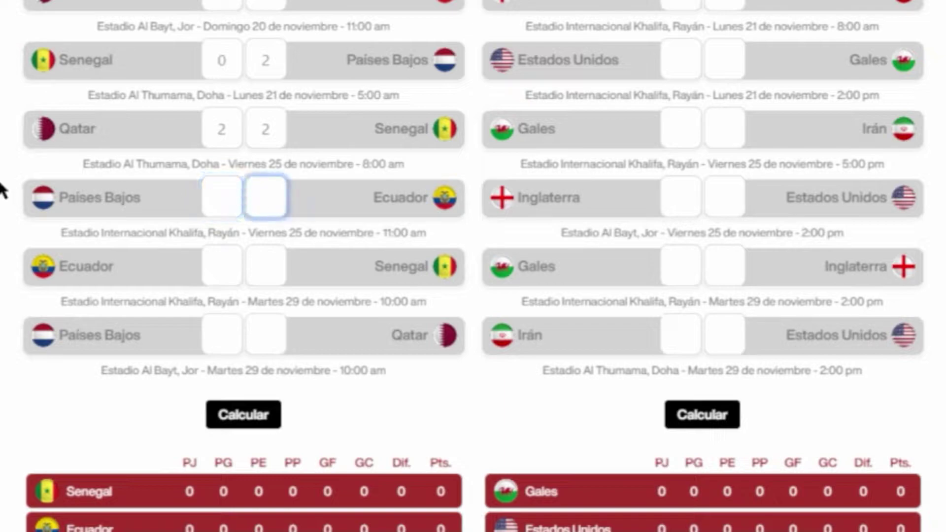
click(218, 207)
click(249, 201)
key(shift+Tab)
click(271, 200)
click(28, 206)
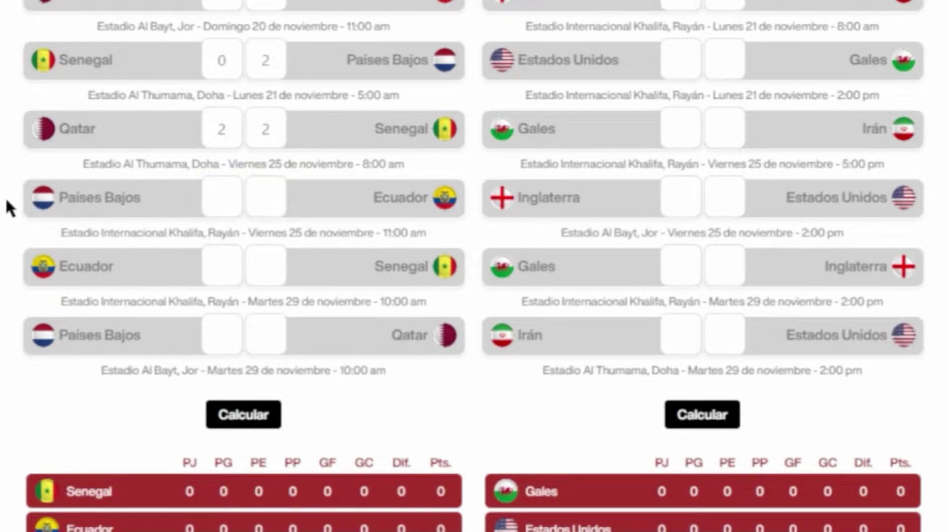
click(218, 207)
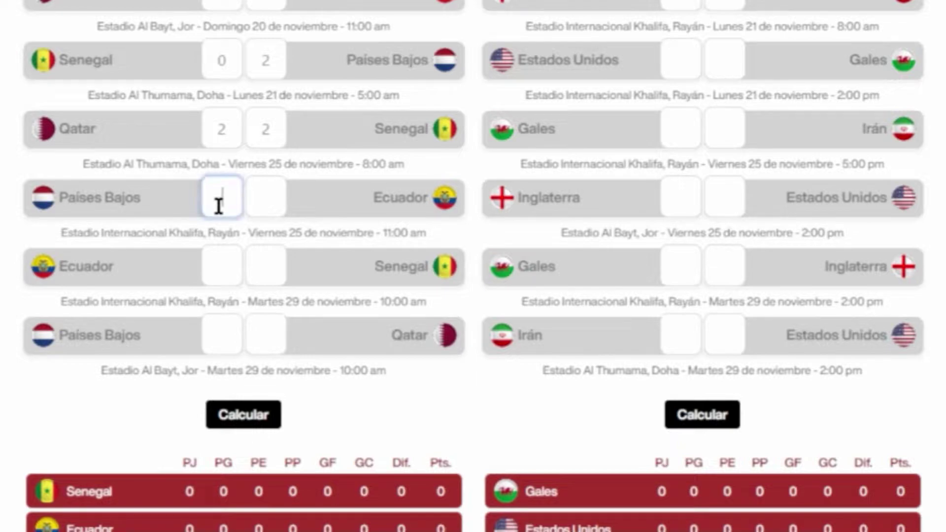
text(1)
click(272, 204)
text(1)
click(22, 234)
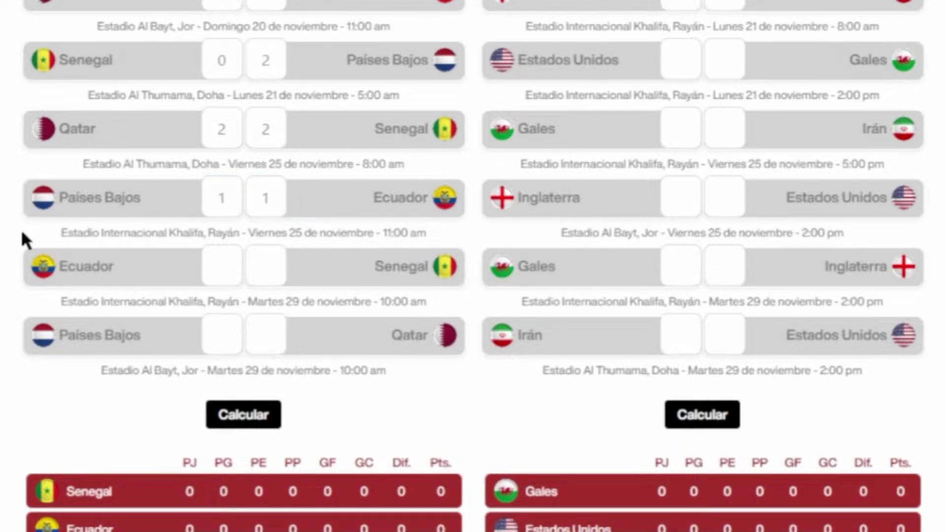
Try to calculate the Group A standings while the last two matches are still blank.
scroll(22, 232, down, 1)
scroll(21, 231, up, 1)
scroll(22, 232, down, 2)
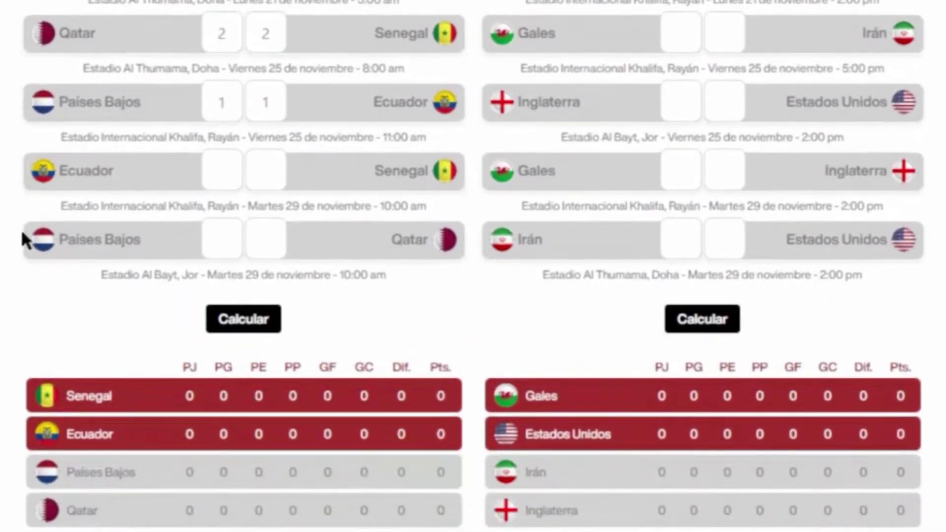
scroll(22, 235, down, 2)
click(237, 227)
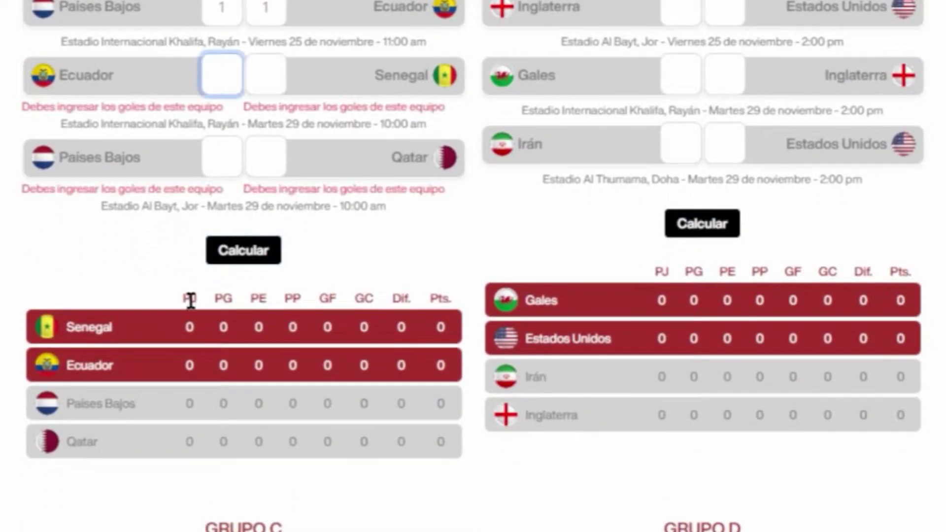
Enter the Group A score Ecuador 1, Senegal 2 for the match on 29 November.
scroll(109, 252, up, 2)
scroll(209, 176, down, 2)
scroll(226, 261, up, 2)
click(236, 165)
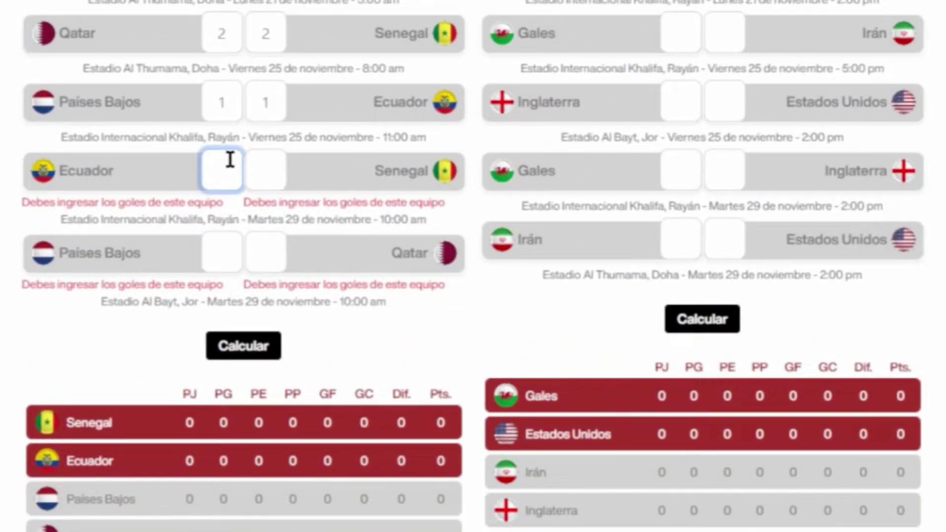
click(211, 164)
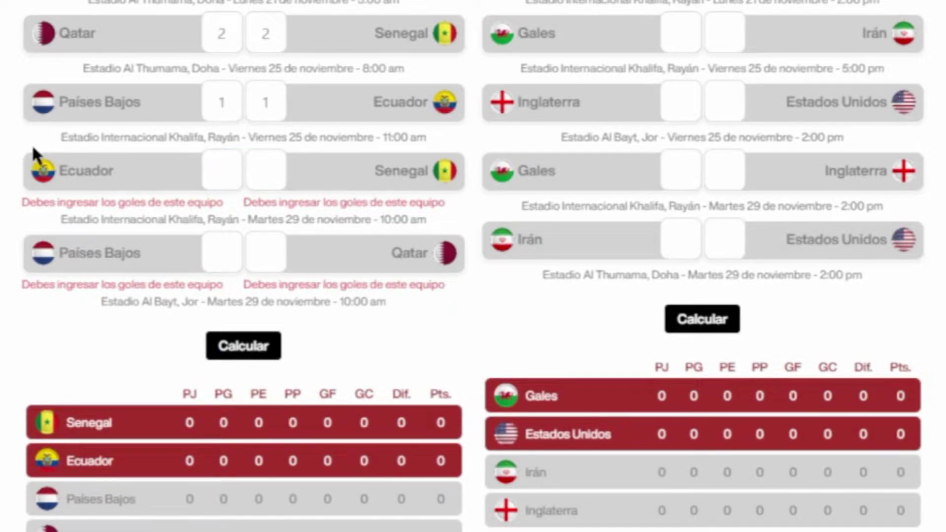
click(226, 182)
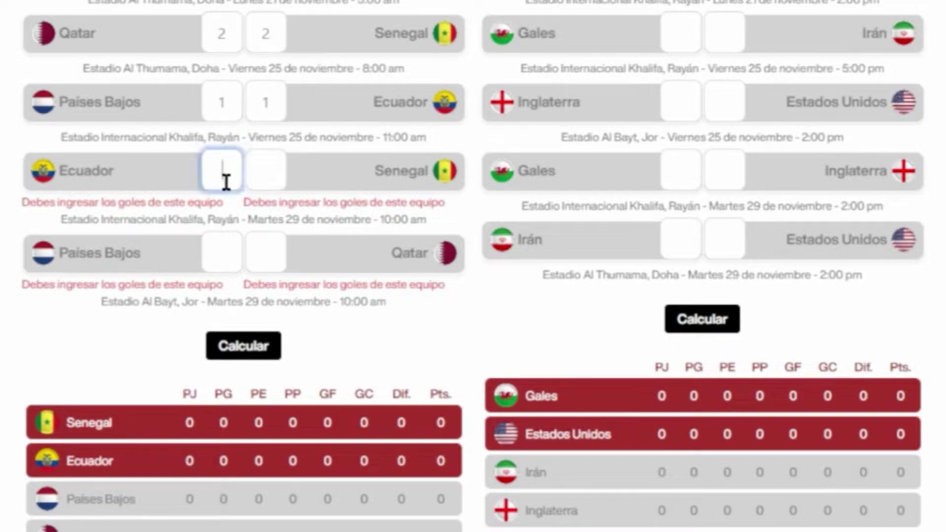
text(1)
click(271, 174)
text(2)
click(2, 178)
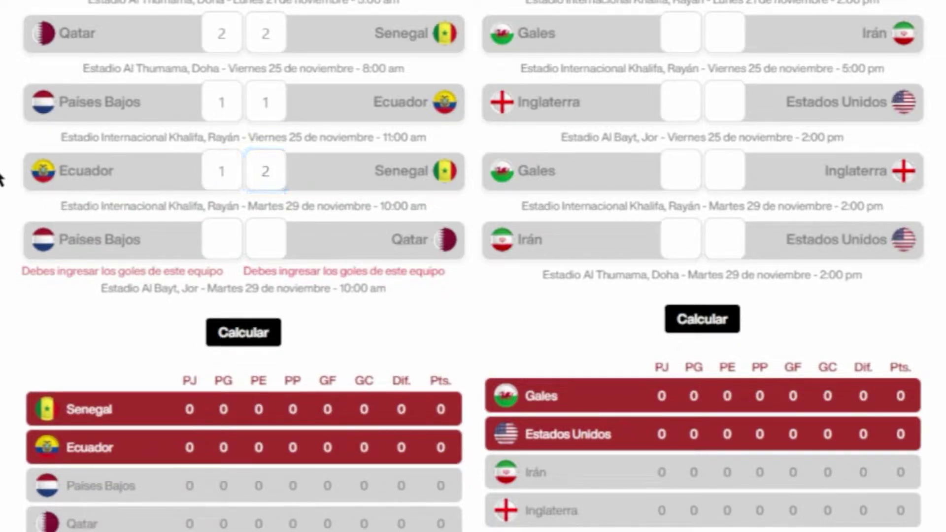
Enter the Group A score Países Bajos 3, Qatar 0 and calculate the group's standings.
scroll(1, 179, up, 2)
scroll(2, 179, down, 2)
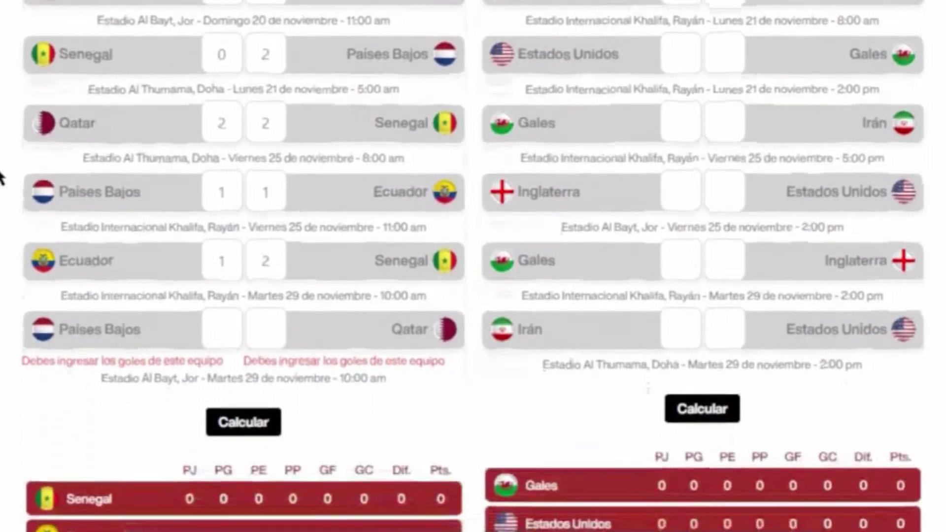
click(226, 237)
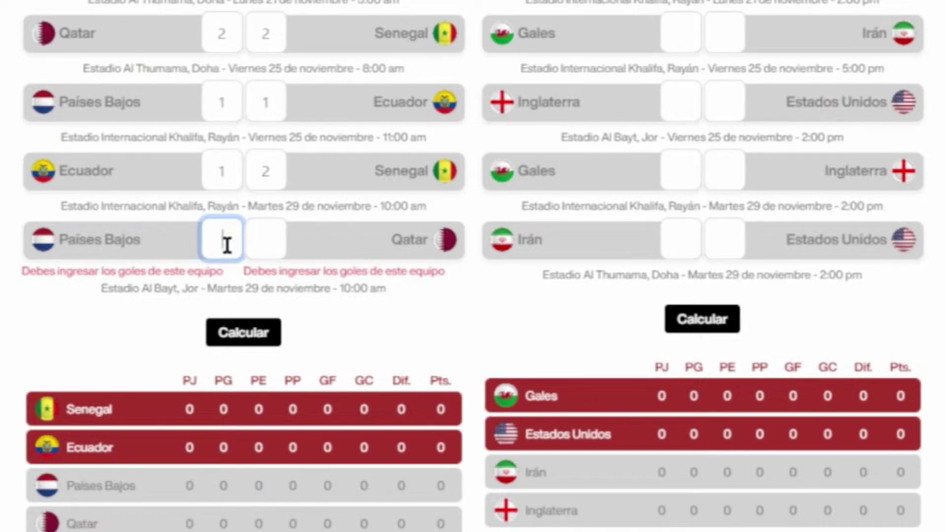
text(3)
click(262, 243)
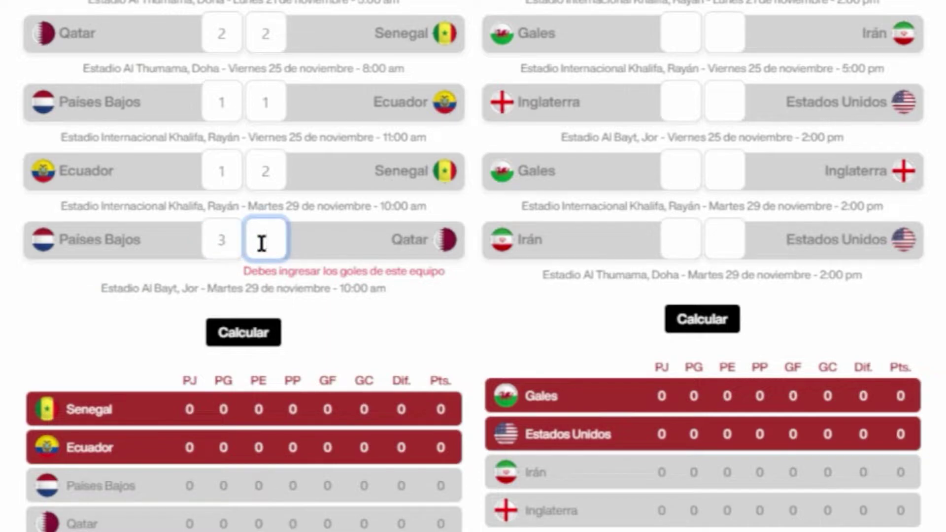
text(0)
click(247, 328)
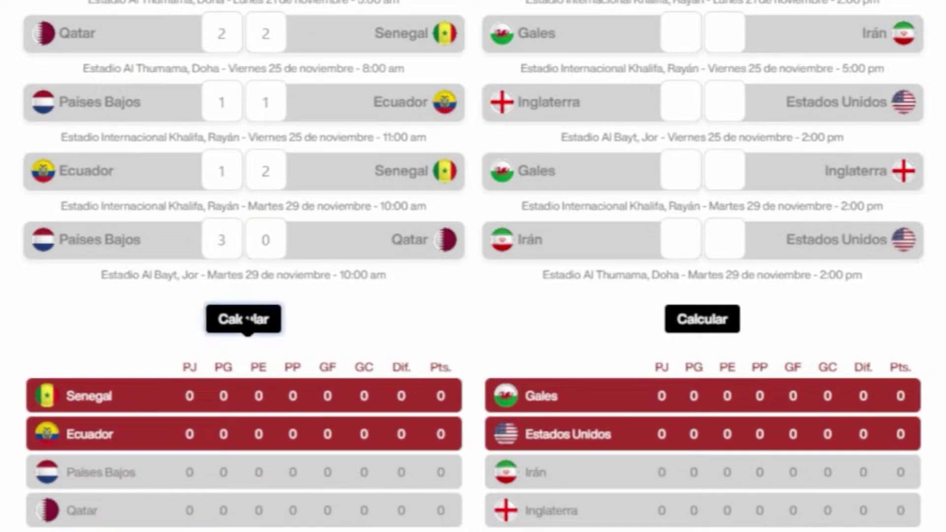
Examine the calculated Group A standings and compare them with the predicted match scores.
scroll(86, 338, down, 2)
scroll(87, 338, up, 2)
scroll(473, 266, down, 2)
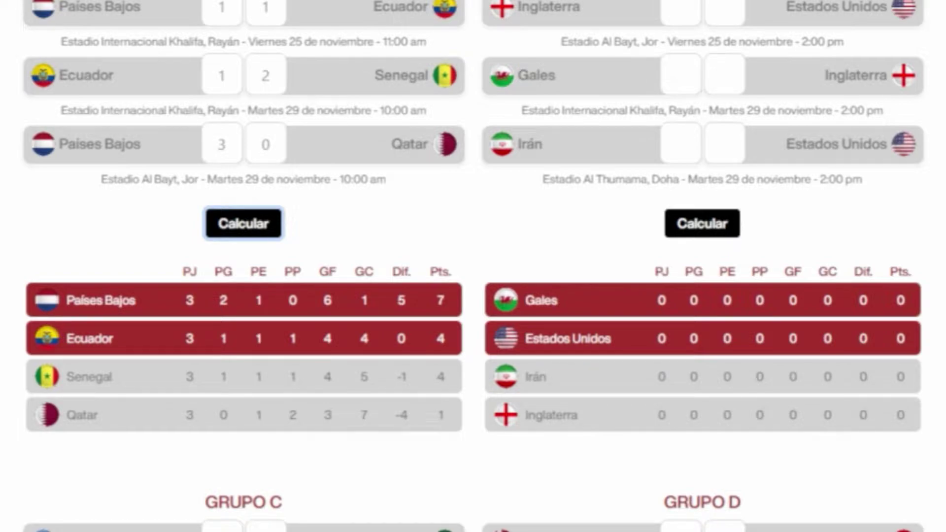
scroll(473, 267, up, 6)
scroll(474, 266, down, 8)
scroll(473, 267, up, 9)
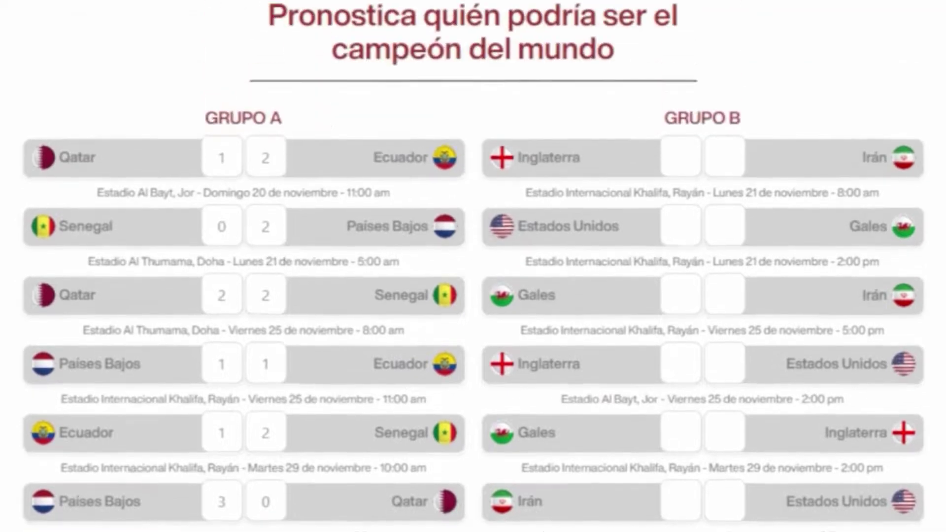
scroll(473, 266, down, 4)
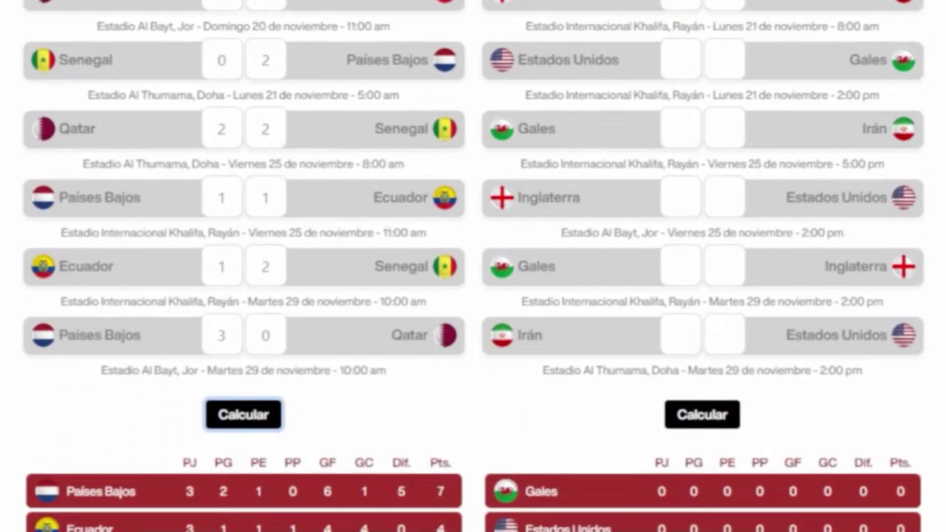
scroll(473, 266, down, 2)
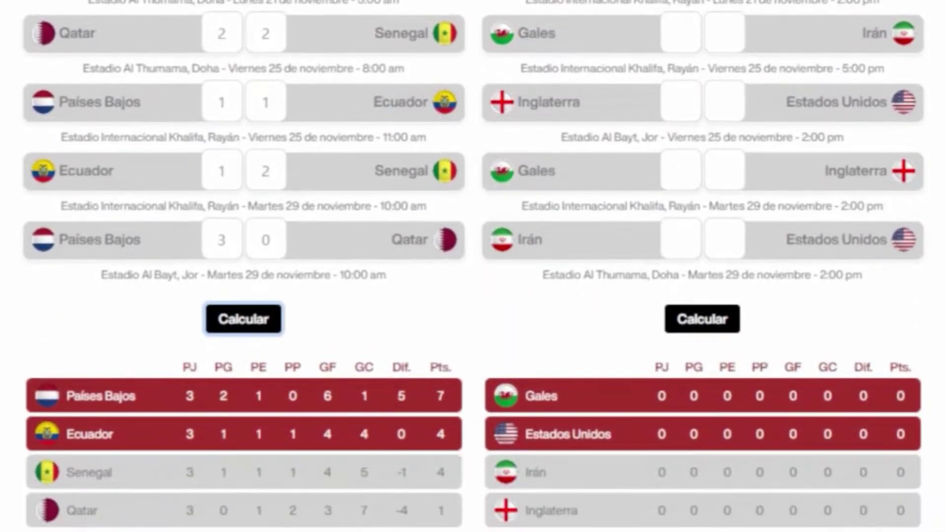
scroll(656, 129, down, 4)
scroll(657, 129, up, 8)
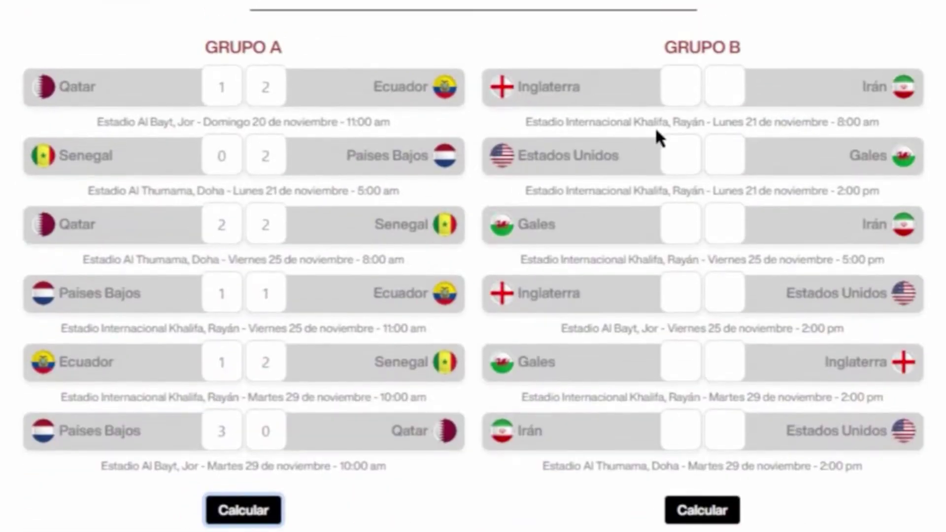
scroll(129, 292, down, 8)
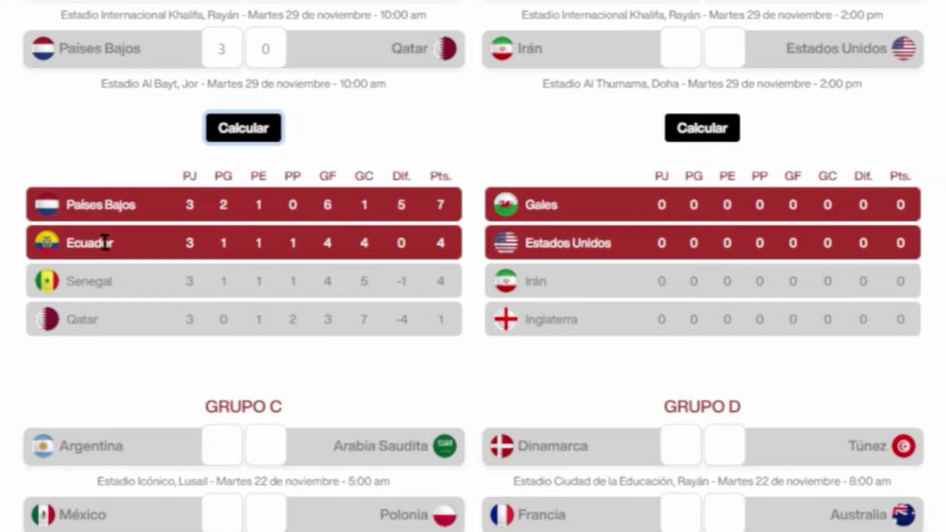
scroll(585, 360, up, 6)
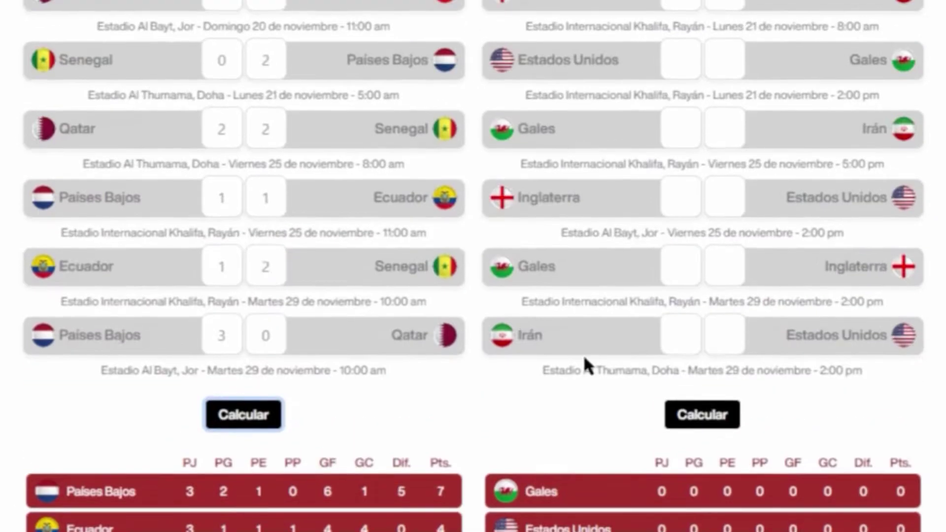
scroll(658, 196, up, 3)
scroll(141, 201, down, 3)
scroll(205, 205, up, 4)
scroll(205, 205, down, 4)
scroll(4, 227, down, 5)
scroll(13, 220, up, 7)
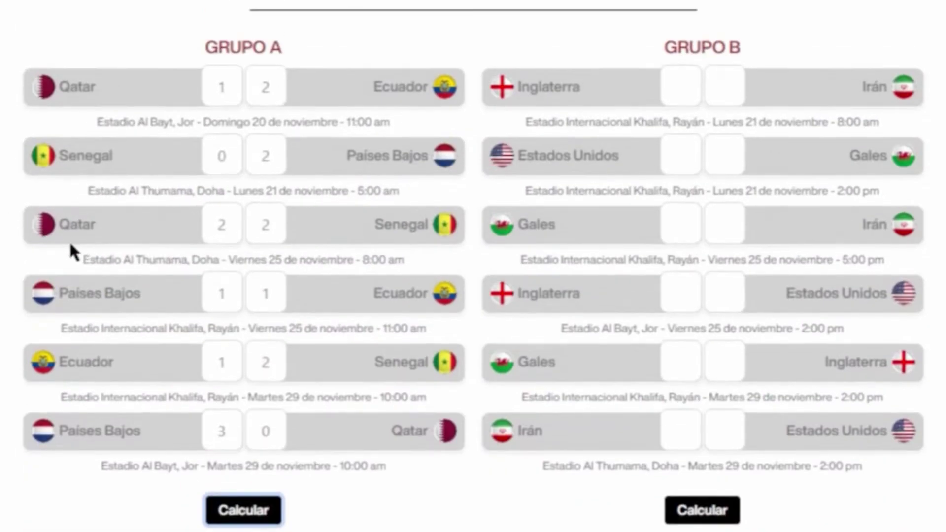
scroll(38, 235, down, 5)
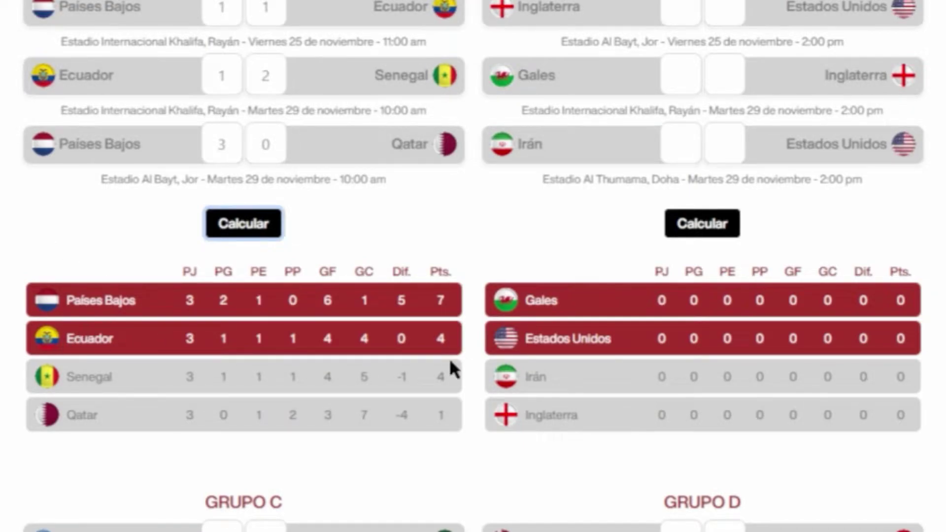
scroll(639, 145, up, 7)
click(677, 181)
click(481, 209)
scroll(699, 165, down, 9)
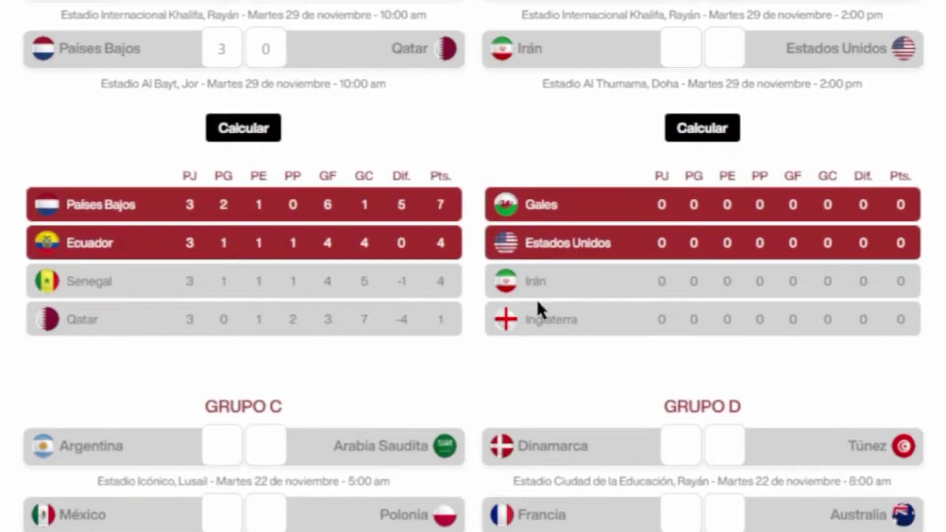
scroll(628, 260, up, 9)
scroll(652, 234, down, 2)
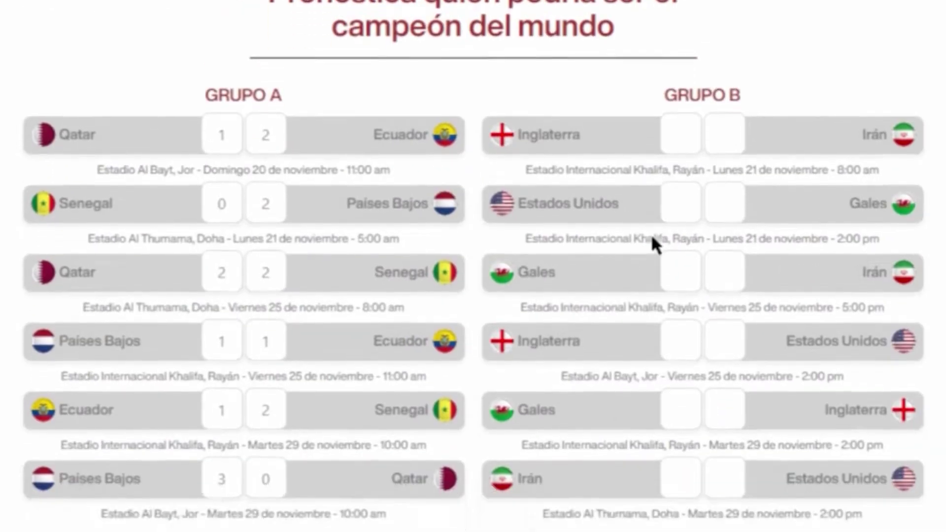
Enter the Group B score Inglaterra 4, Irán 0 for the match on 21 November.
click(685, 93)
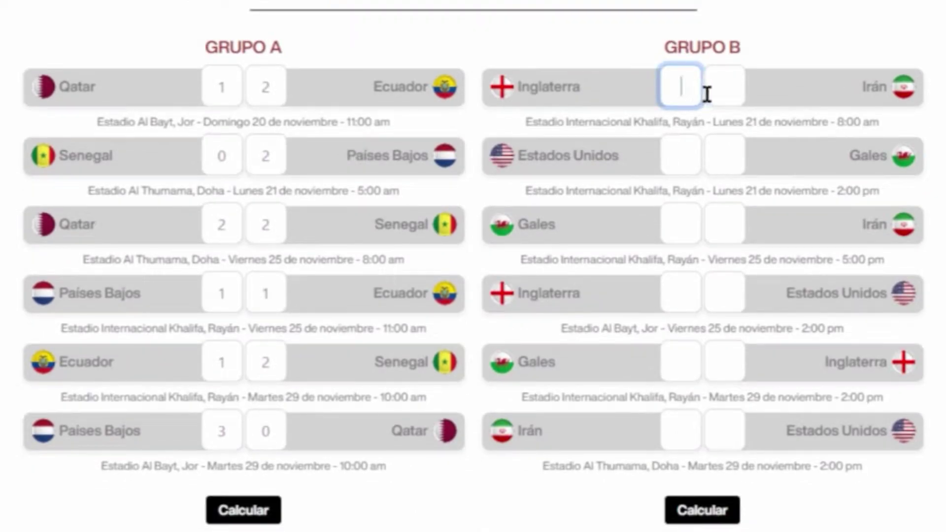
text(3)
click(737, 97)
click(689, 96)
key(BackSpace)
text(4)
click(738, 86)
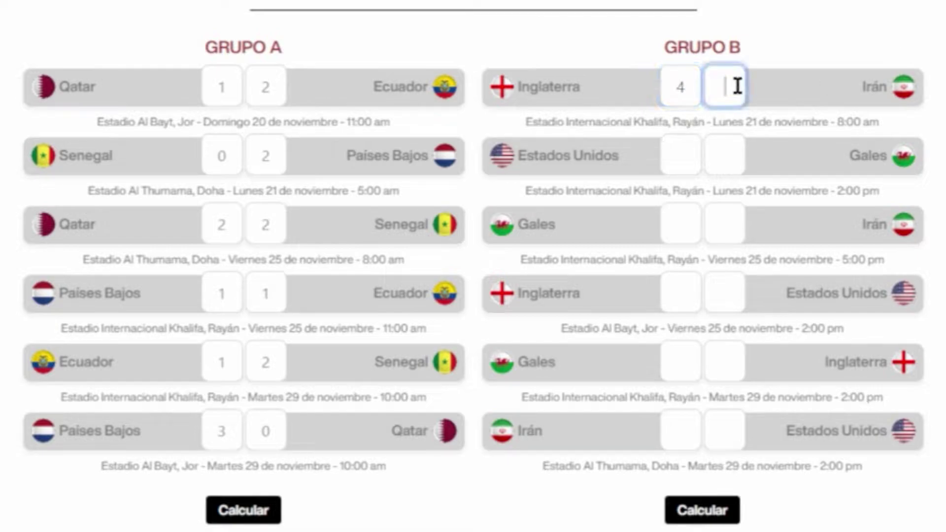
text(0)
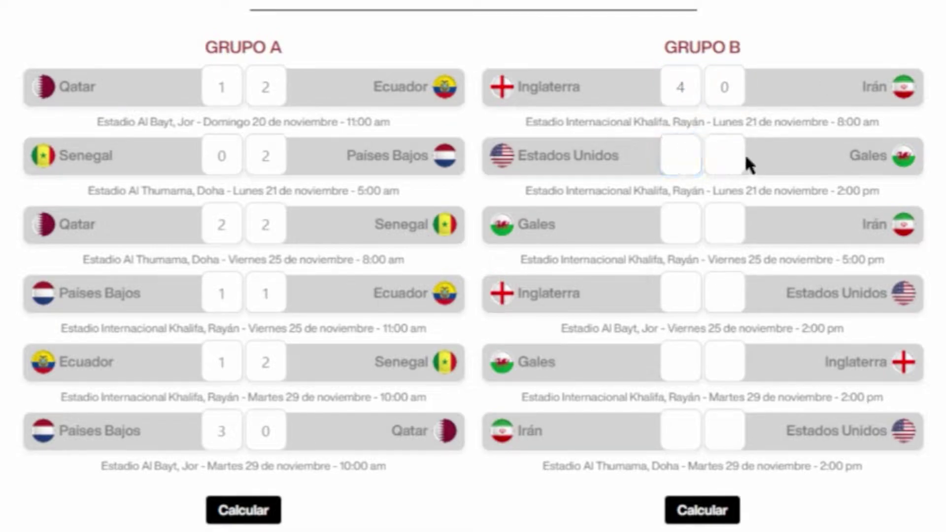
Enter a 2–2 draw for Estados Unidos against Gales in Group B.
click(695, 162)
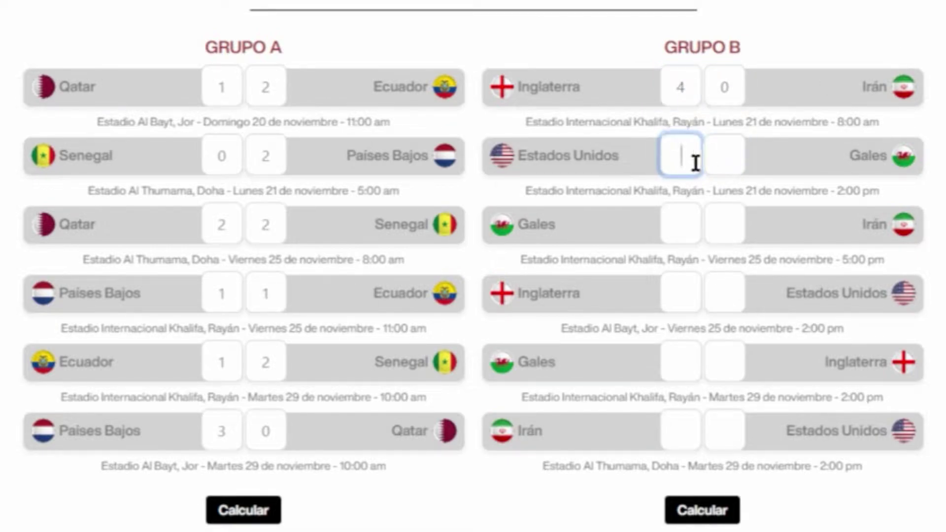
text(2)
click(738, 157)
text(2)
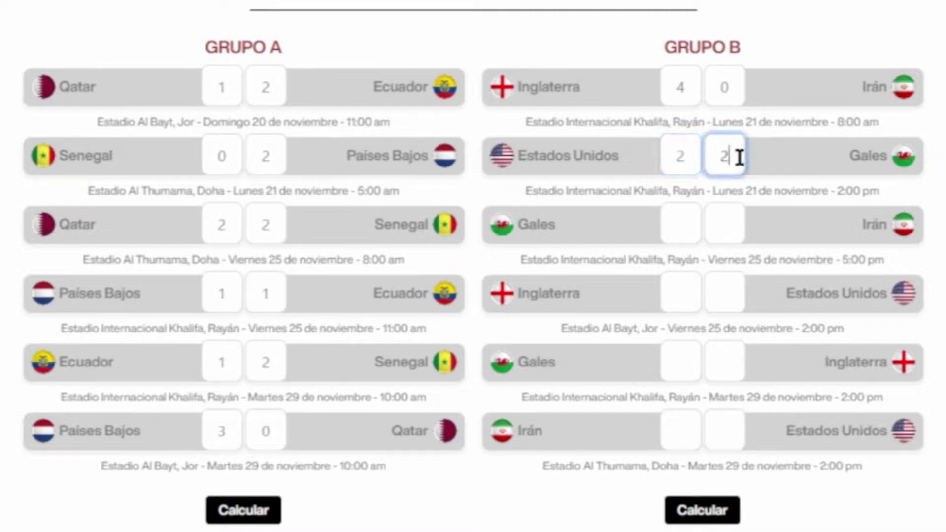
click(658, 188)
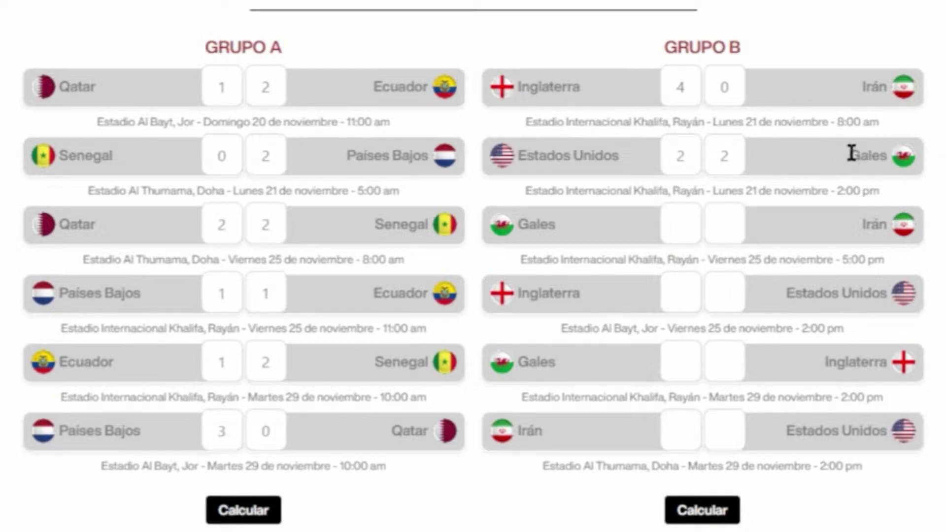
Enter the Group B score Gales 2, Irán 0 for the match on 25 November.
click(679, 223)
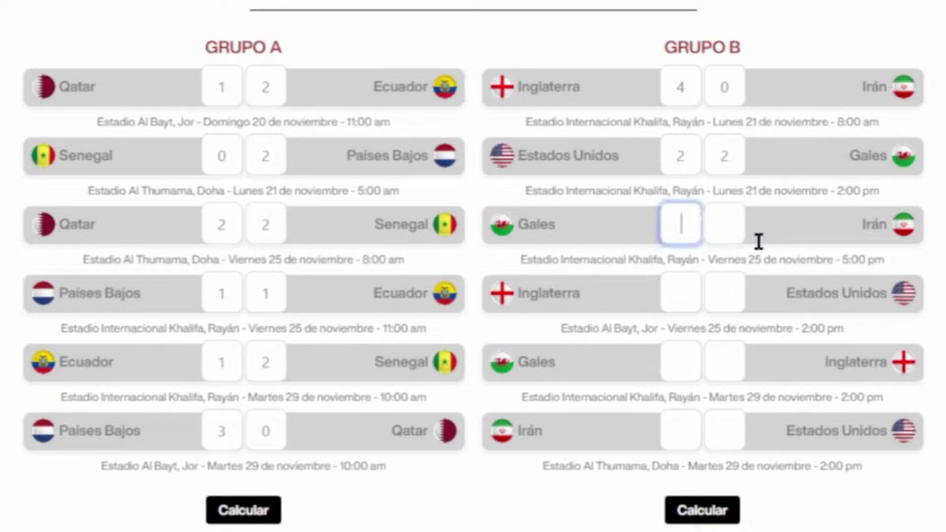
text(2)
click(734, 224)
text(0)
Enter the Group B score Inglaterra 2, Estados Unidos 0 for the match on 25 November.
click(694, 293)
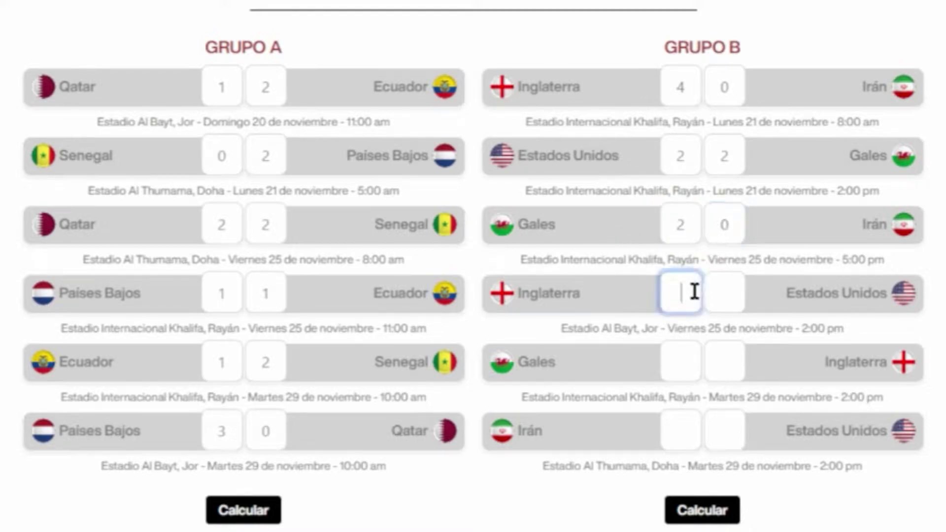
text(2)
click(731, 295)
text(0)
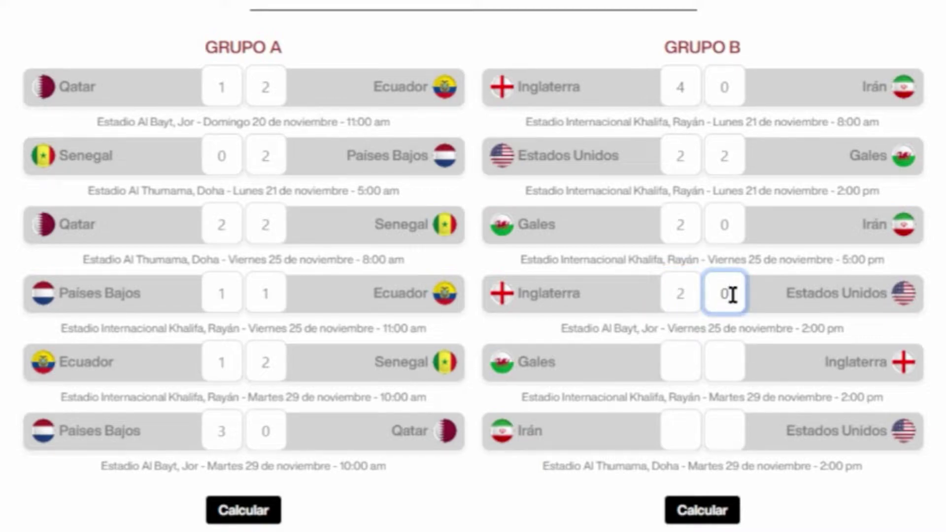
Enter the Group B score Gales 1, Inglaterra 3 for the match on 29 November.
click(677, 372)
click(711, 364)
click(681, 364)
text(1)
click(723, 365)
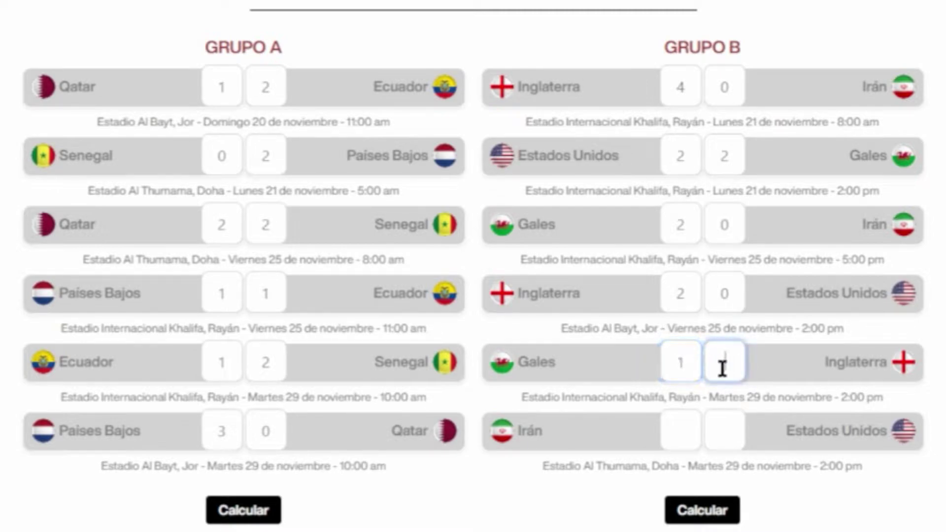
text(3)
click(772, 331)
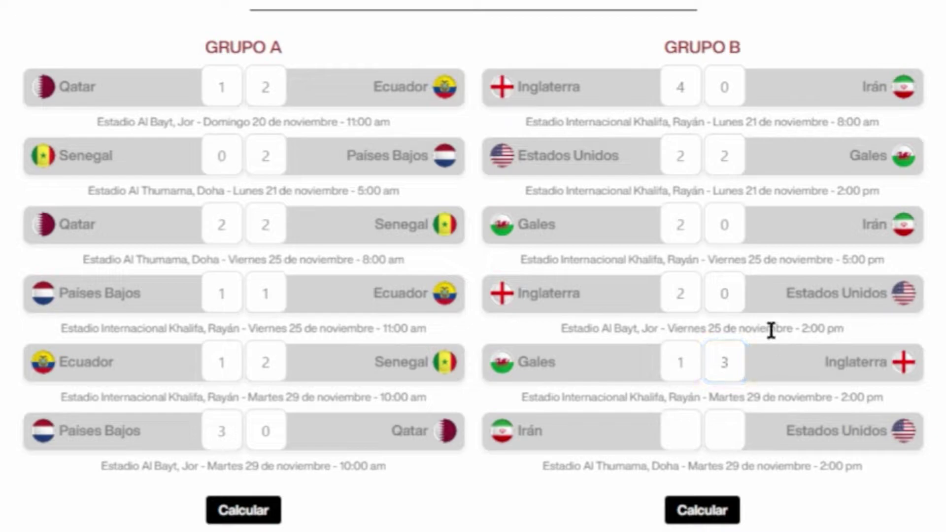
Enter the Group B score Irán 1, Estados Unidos 3 and calculate the group's standings.
scroll(641, 364, down, 2)
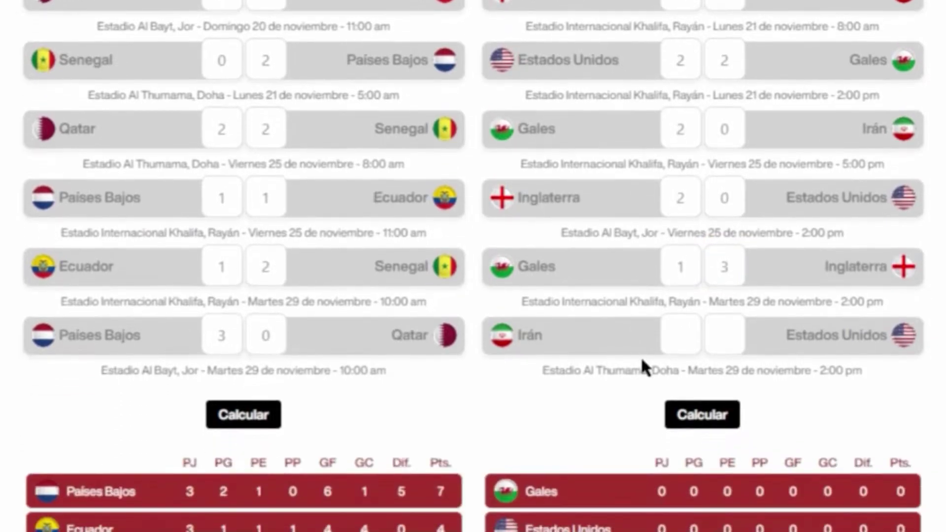
click(733, 343)
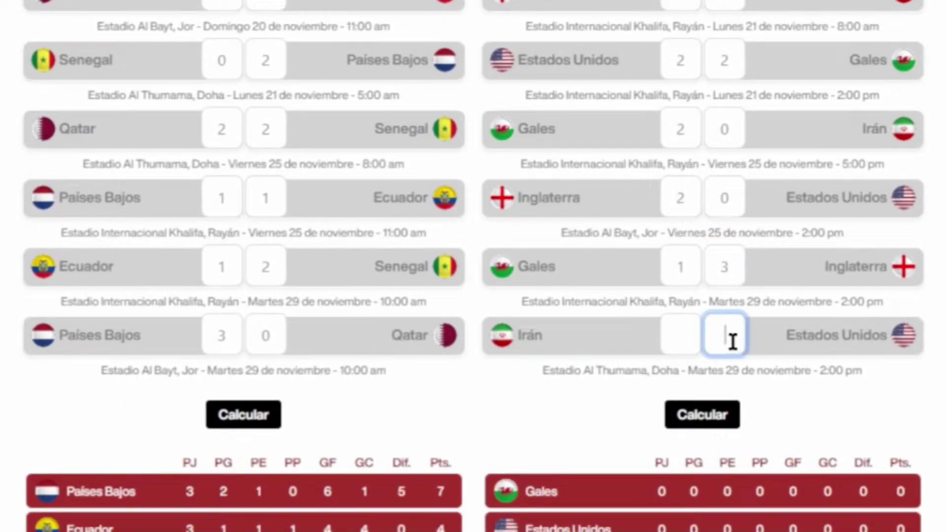
text(3)
click(683, 335)
text(1)
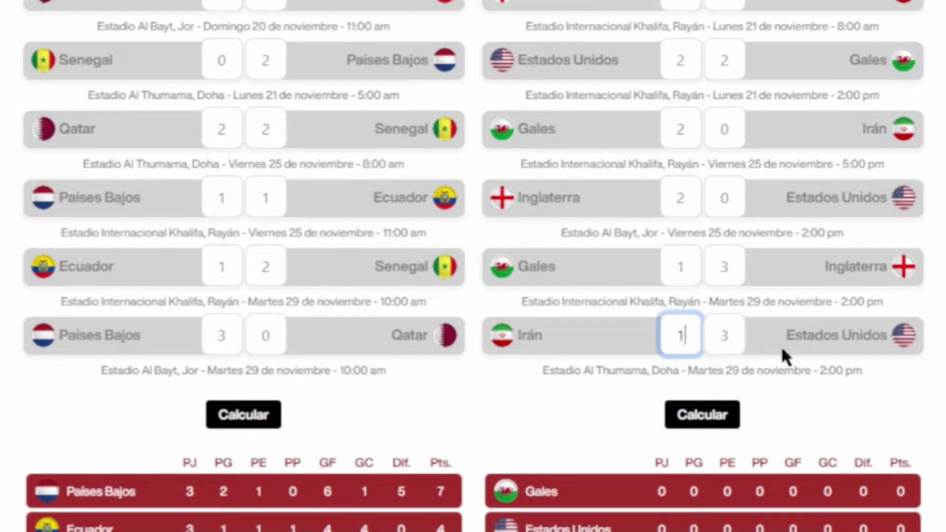
click(605, 387)
click(681, 414)
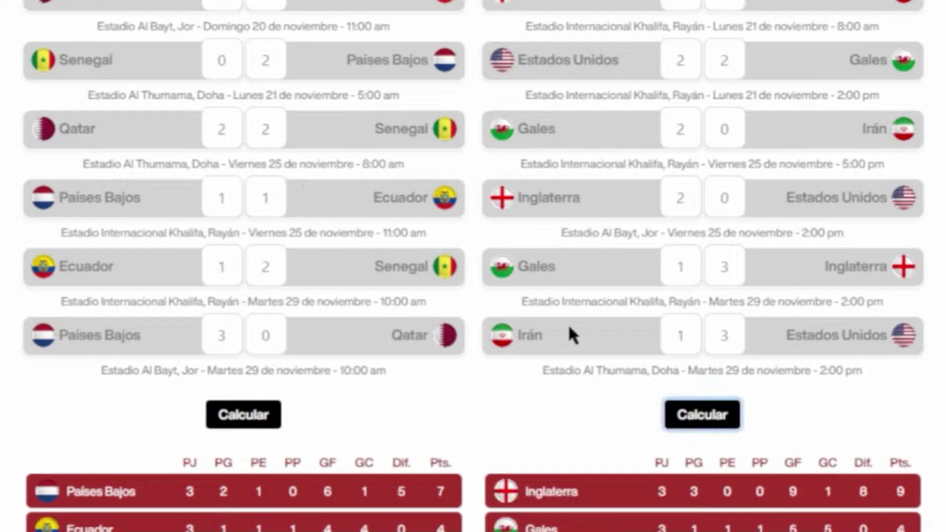
Examine the calculated Group B standings and review the match scores of Groups A and B.
scroll(570, 333, down, 3)
scroll(571, 337, down, 1)
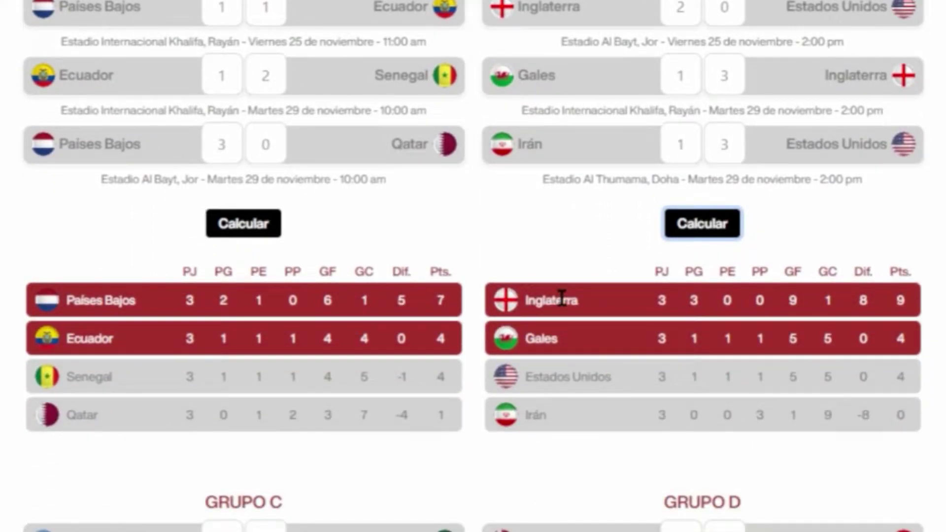
scroll(473, 266, up, 5)
scroll(552, 295, down, 7)
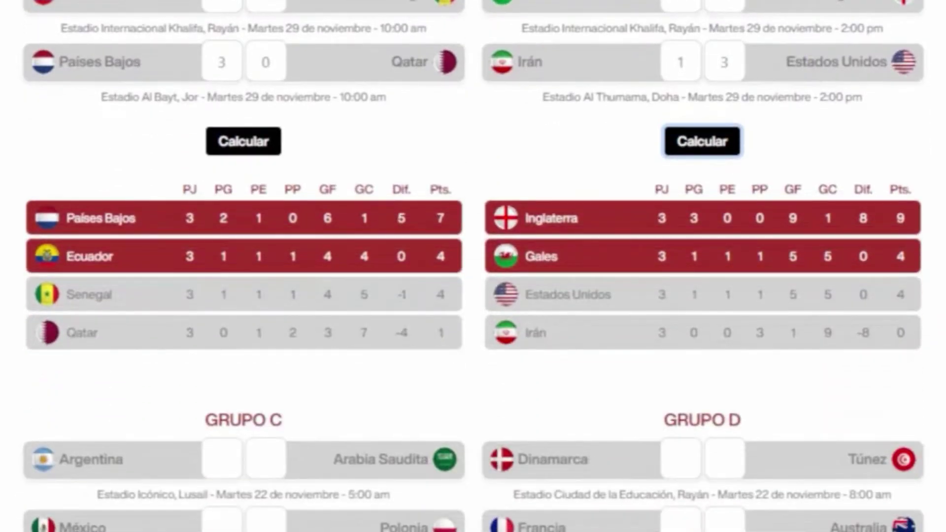
scroll(550, 315, up, 3)
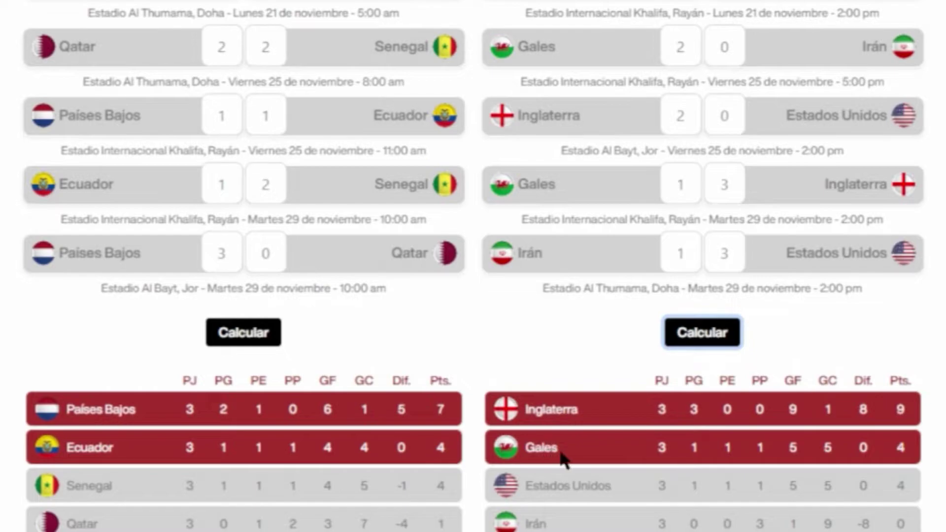
scroll(571, 449, up, 2)
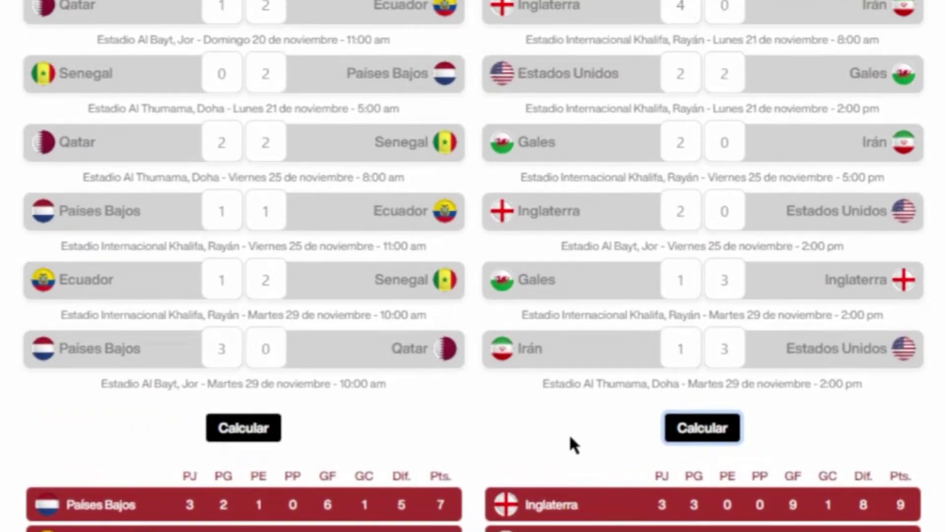
scroll(474, 266, up, 7)
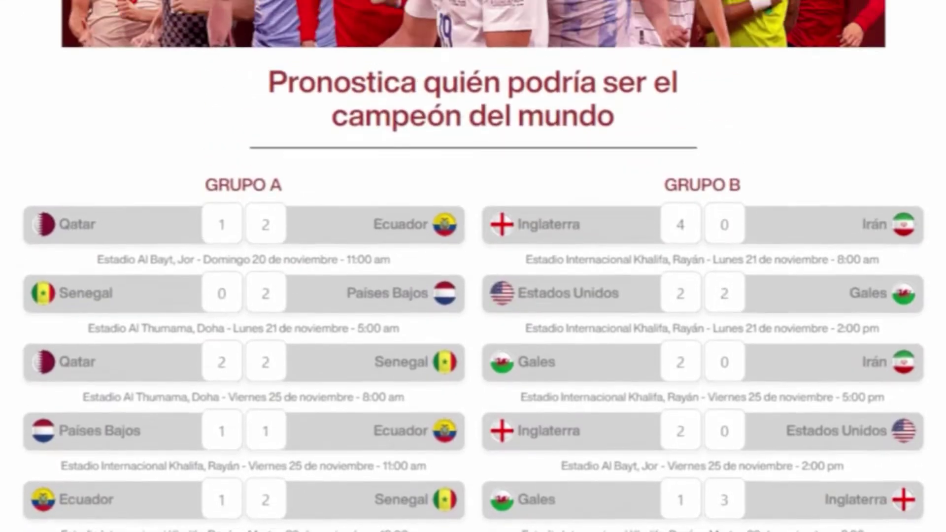
Enter the Group C score Argentina 3, Arabia Saudita 0 for the match on 22 November.
scroll(473, 266, down, 14)
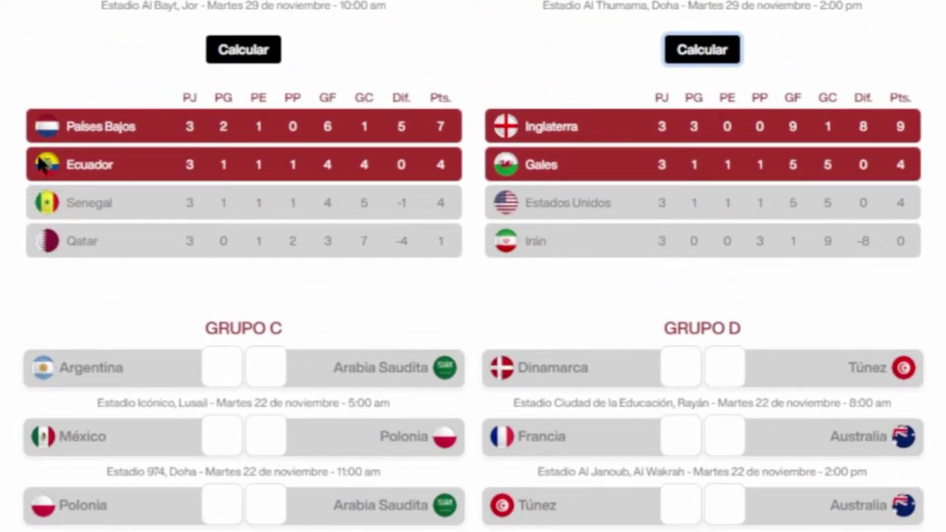
scroll(94, 121, up, 5)
scroll(93, 116, down, 7)
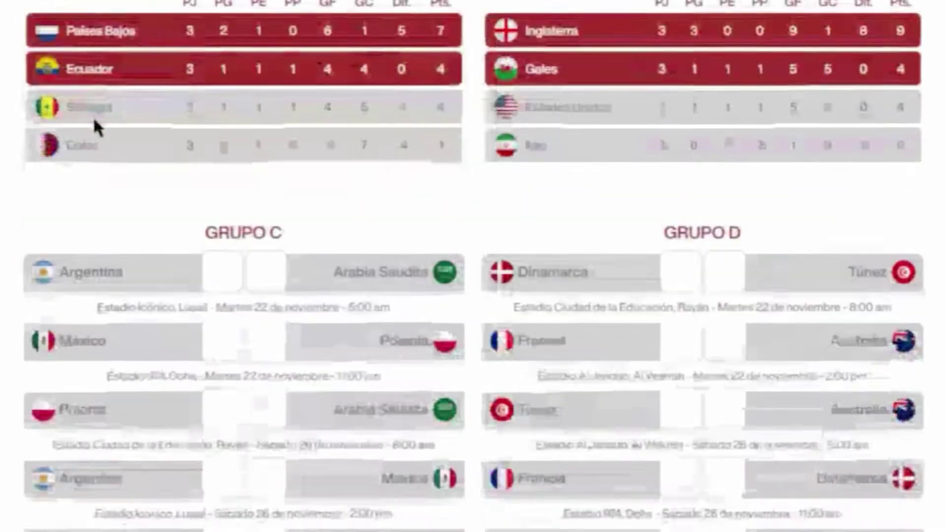
scroll(246, 202, down, 2)
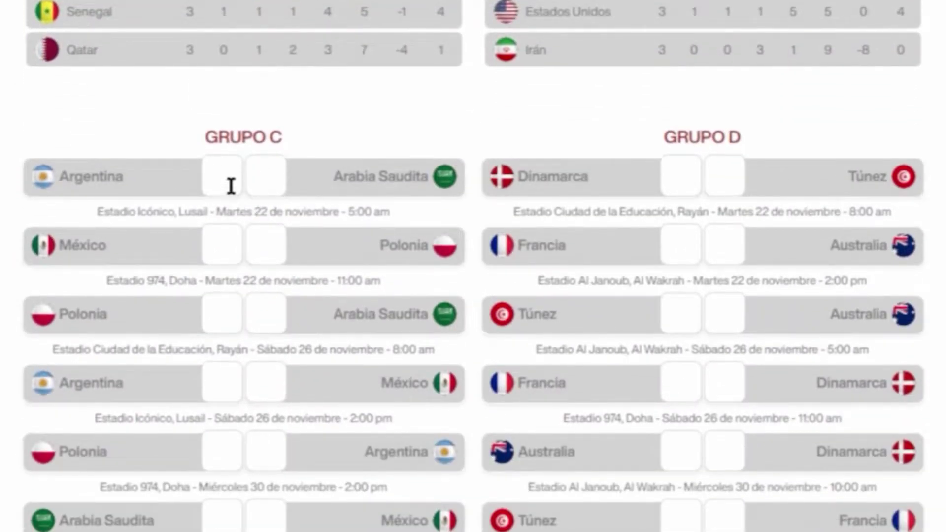
scroll(231, 186, down, 10)
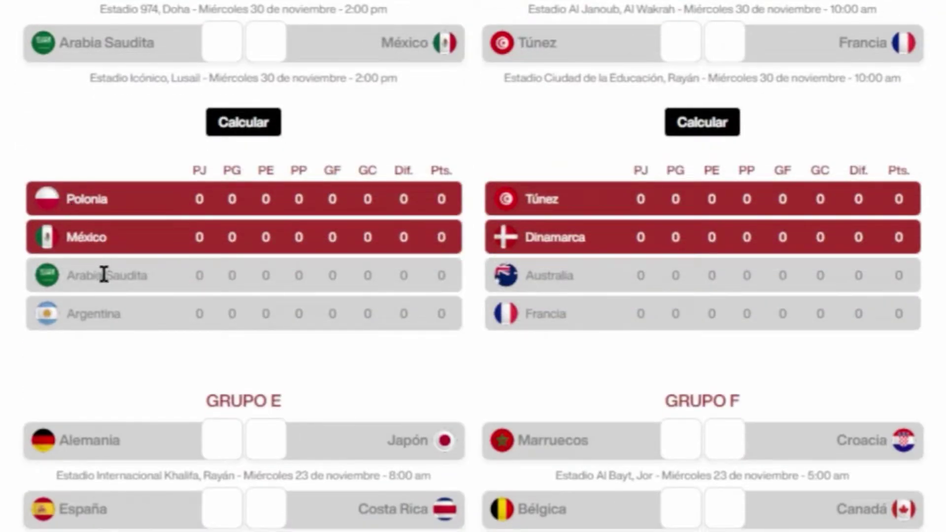
scroll(236, 296, up, 10)
click(237, 261)
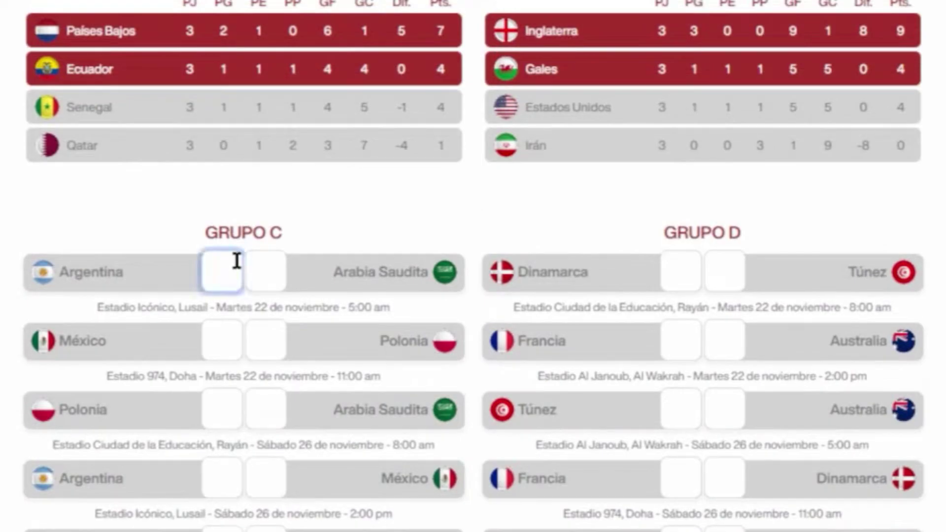
text(3)
click(275, 275)
text(0)
click(4, 286)
Enter the Group C score México 1, Polonia 1 for the match on 22 November.
click(230, 345)
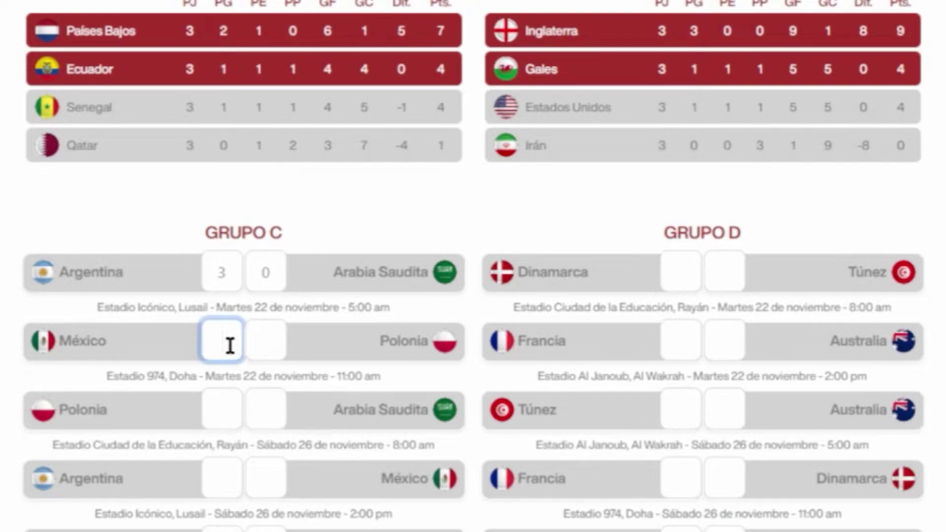
click(255, 340)
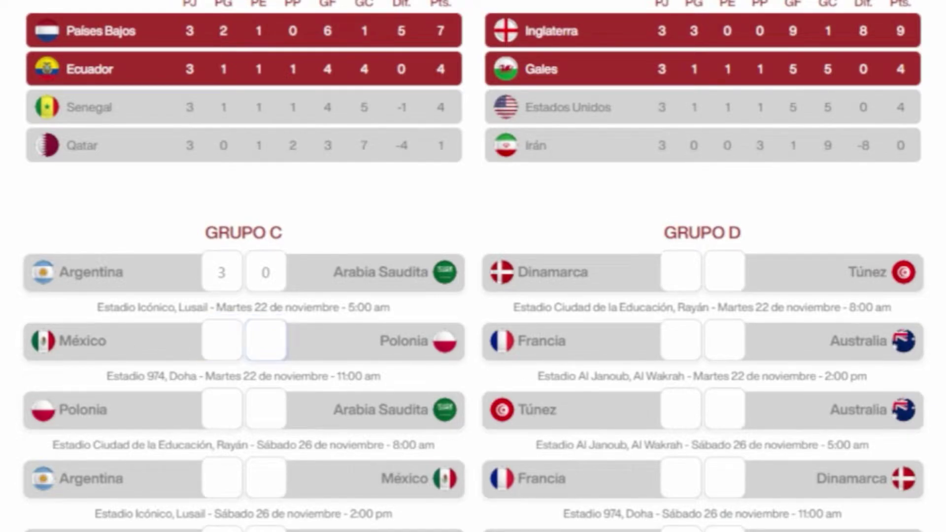
click(230, 351)
scroll(143, 321, down, 2)
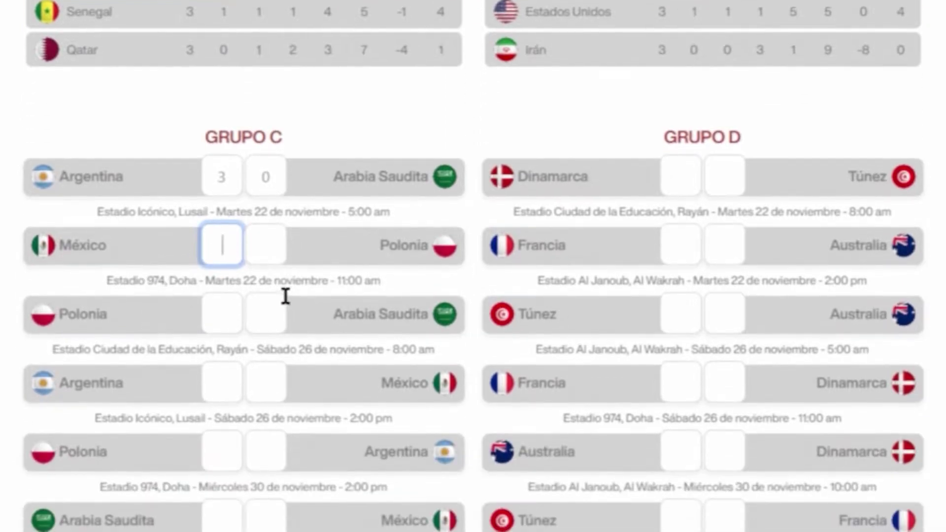
text(1)
click(266, 240)
text(1)
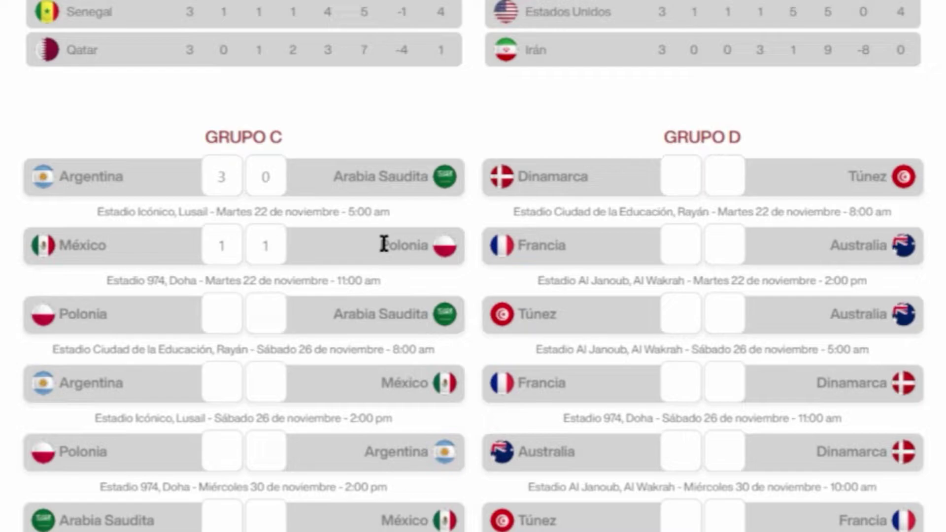
Enter the Group C score Polonia 3, Arabia Saudita 0 for the match on 26 November.
click(219, 314)
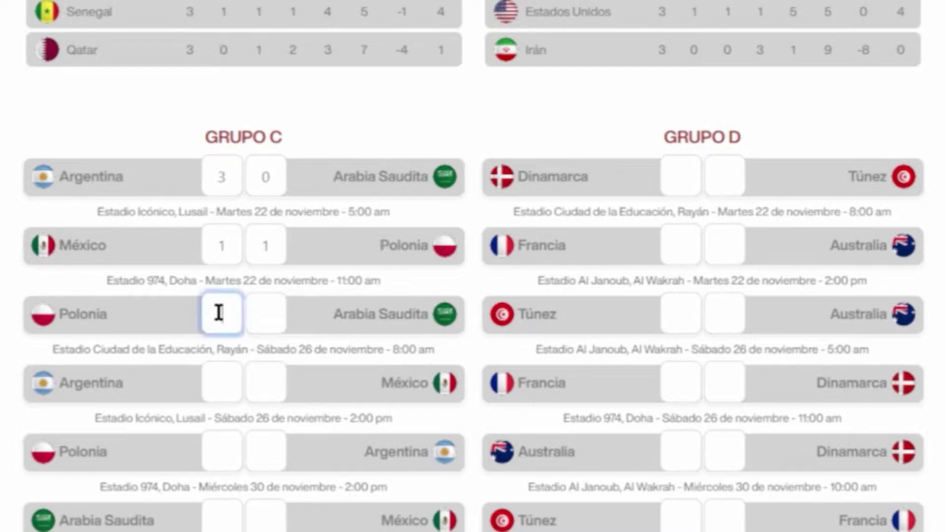
text(3)
click(271, 316)
text(0)
click(10, 290)
Enter the Group C score Argentina 2, México 0 for the match on 26 November.
click(238, 391)
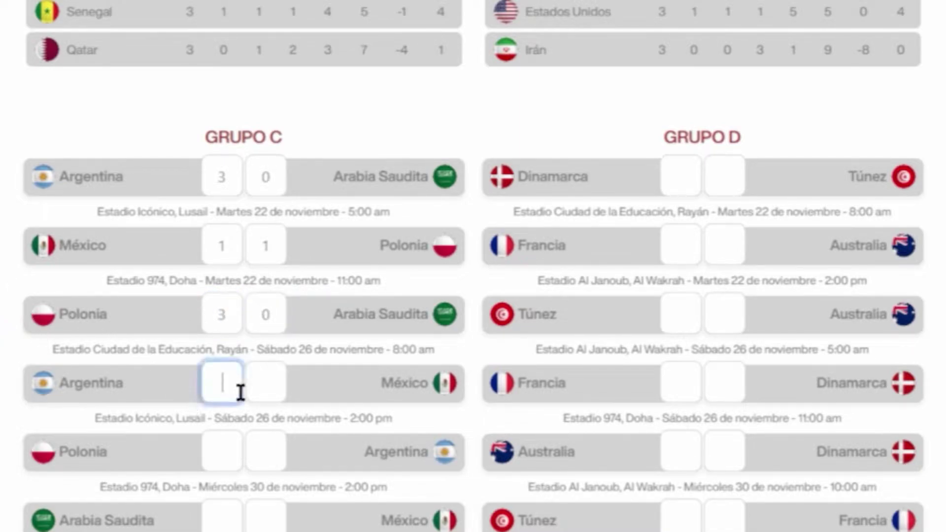
scroll(317, 360, down, 2)
text(2)
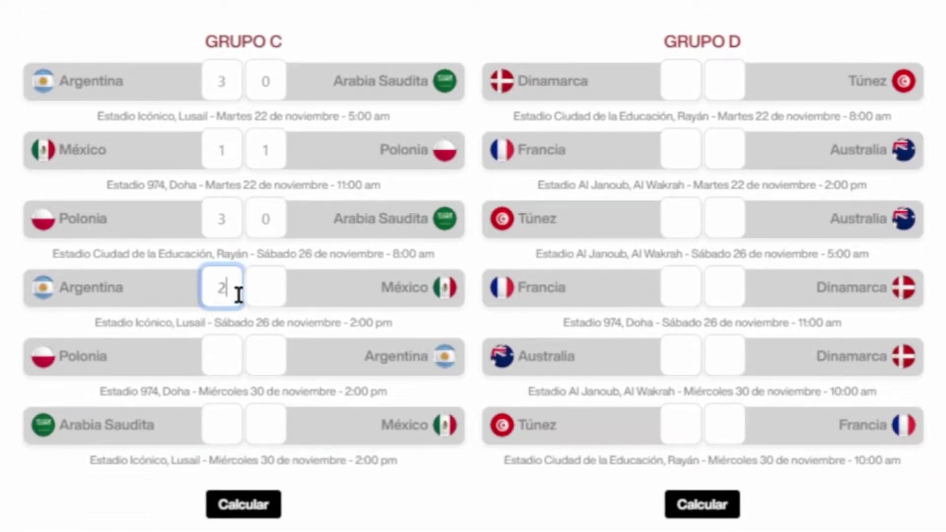
click(265, 295)
text(0)
click(185, 379)
Enter the Group C score Polonia 1, Argentina 3 for the match on 30 November.
click(274, 367)
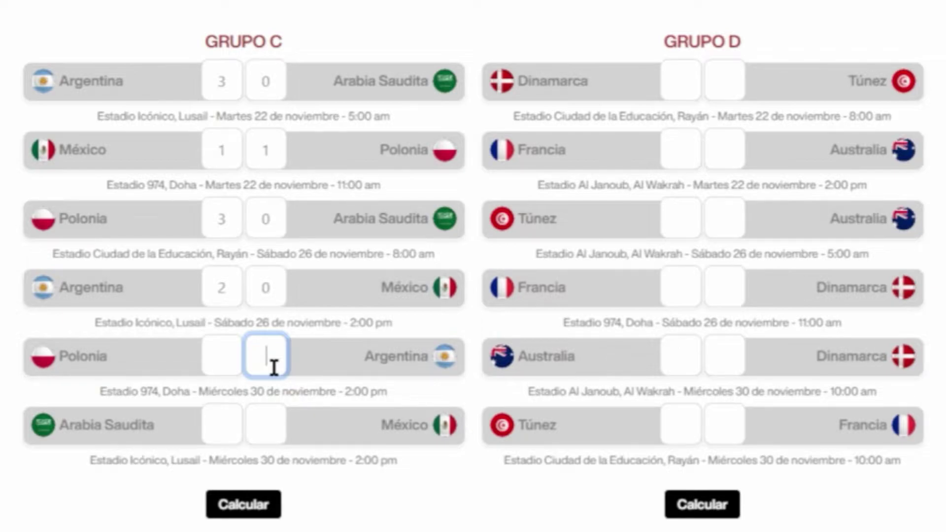
text(3)
click(227, 357)
text(1)
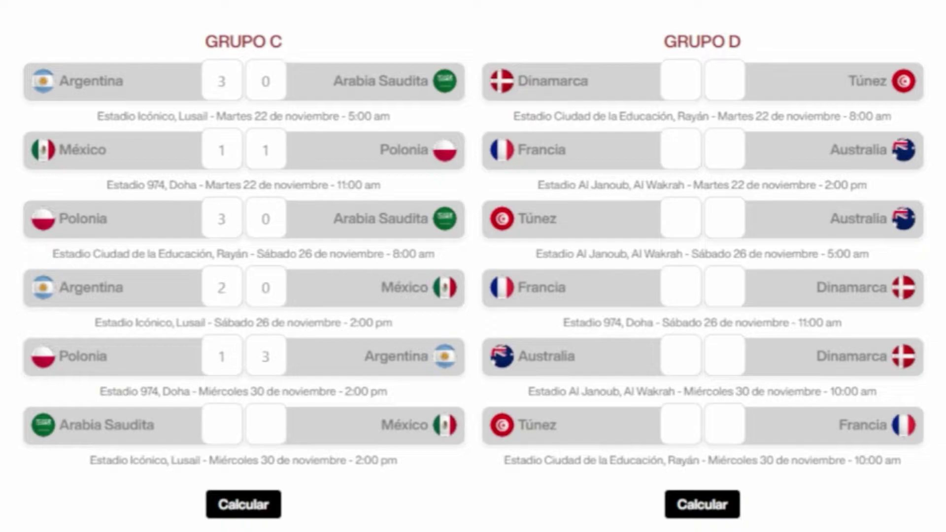
Enter the Group C score Arabia Saudita 1, México 2 and calculate the group's standings.
scroll(256, 365, down, 4)
scroll(256, 365, up, 2)
click(259, 337)
click(224, 340)
text(1)
click(258, 339)
text(2)
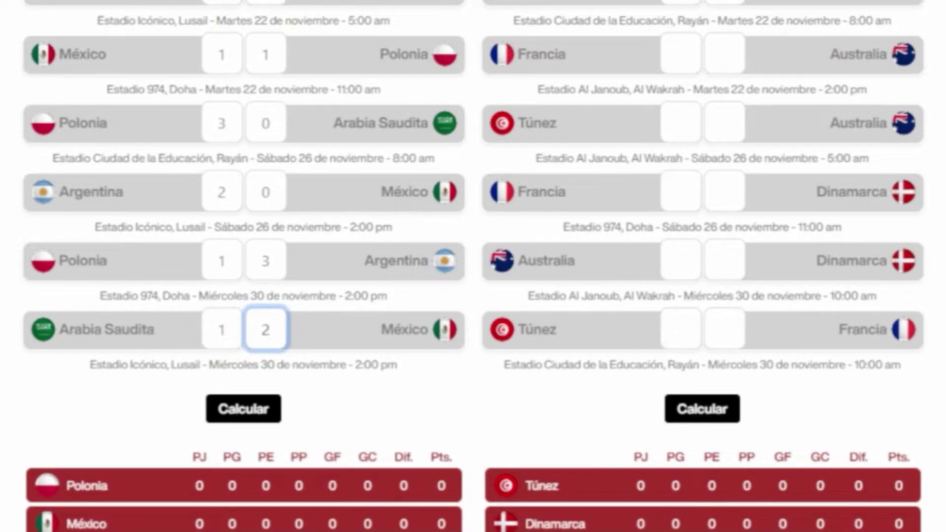
scroll(125, 321, down, 2)
click(237, 318)
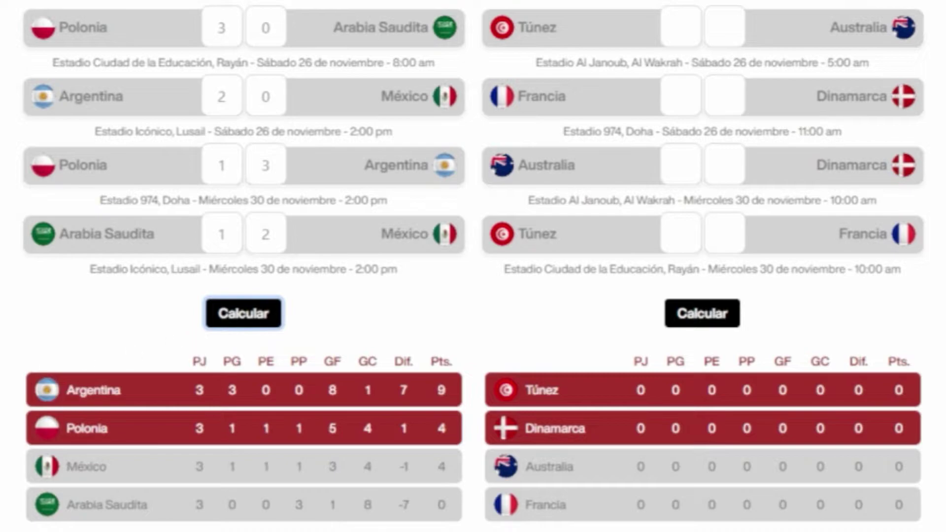
Examine the calculated Group C standings, comparing the goal difference of Polonia and México, and review the Group D matches.
scroll(437, 325, down, 8)
scroll(437, 325, up, 6)
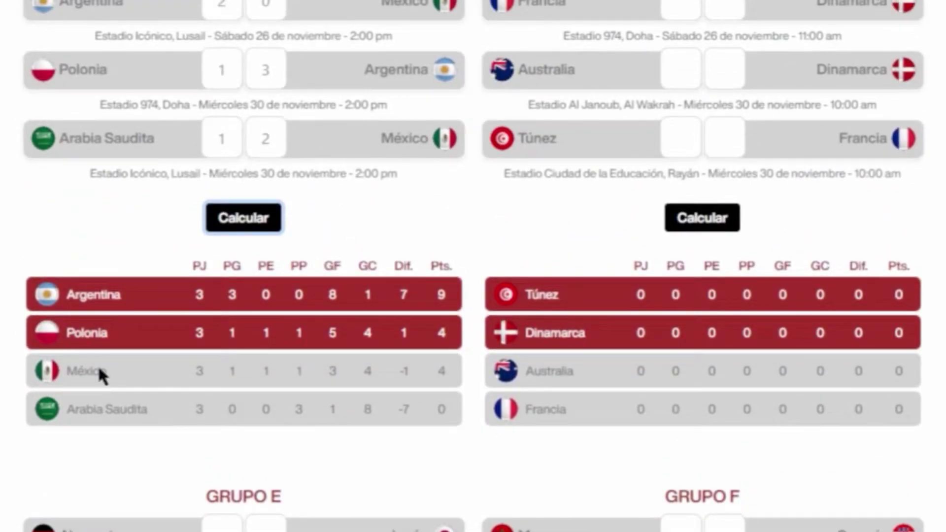
drag(401, 332, 422, 378)
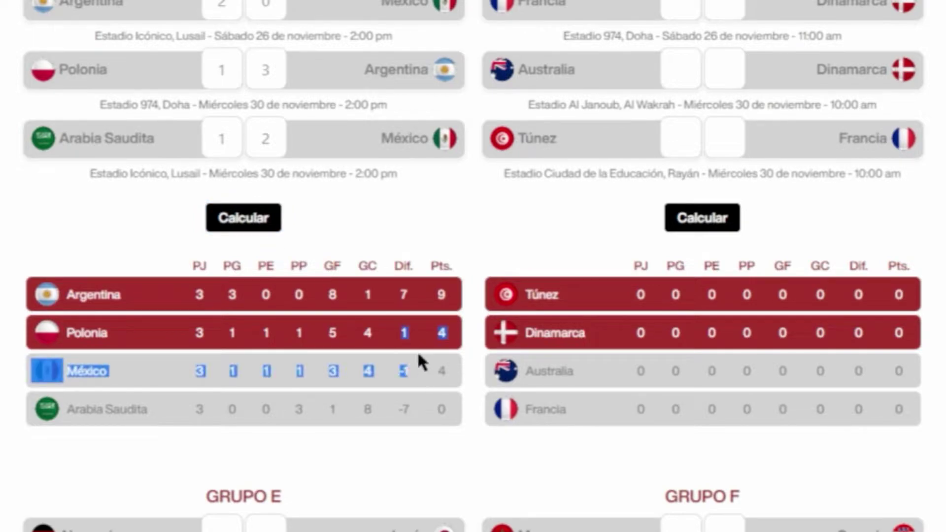
click(418, 322)
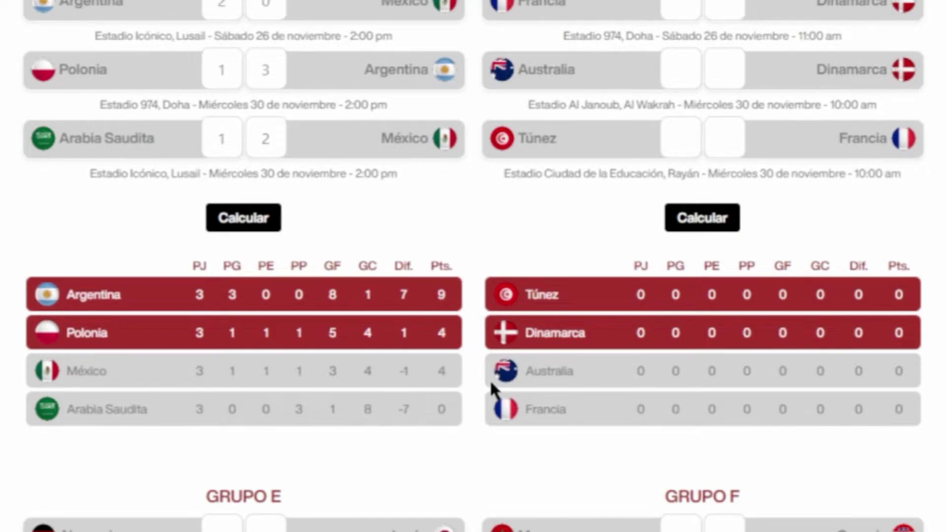
scroll(492, 391, down, 4)
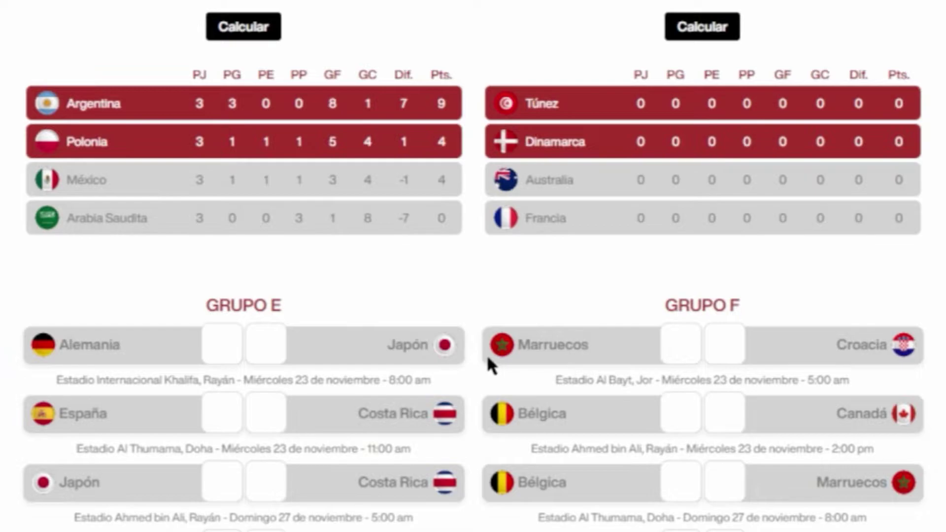
scroll(490, 366, up, 10)
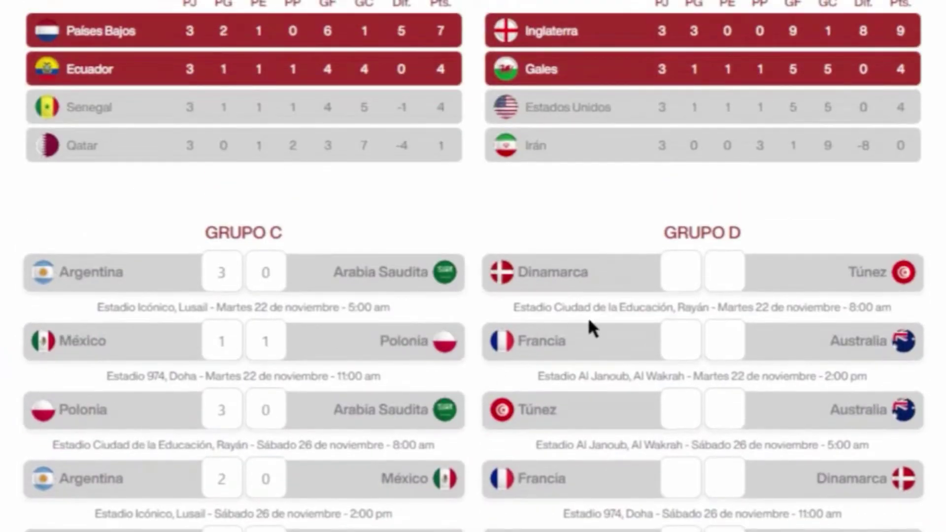
scroll(590, 317, down, 8)
scroll(584, 321, up, 4)
scroll(537, 126, down, 4)
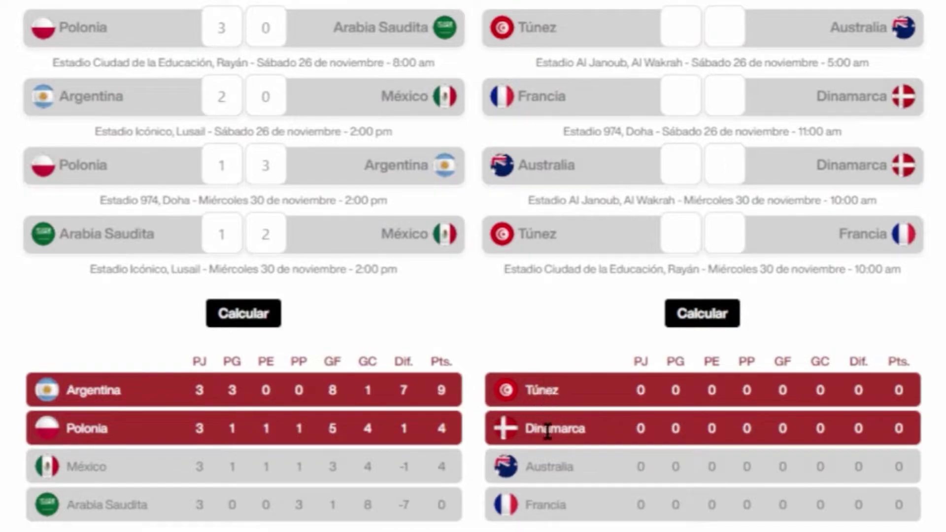
scroll(601, 345, up, 8)
scroll(600, 345, down, 4)
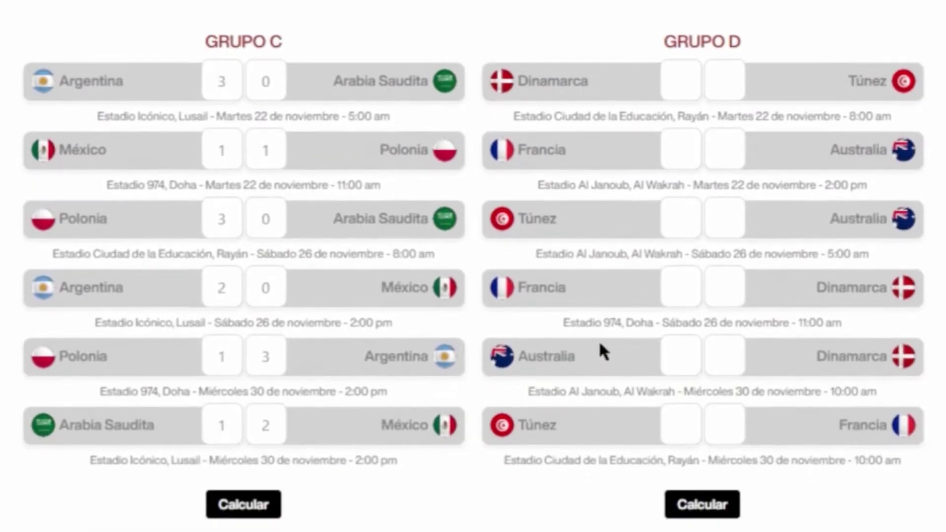
Enter the Group D score Dinamarca 3, Túnez 0 for the match on 22 November.
click(676, 84)
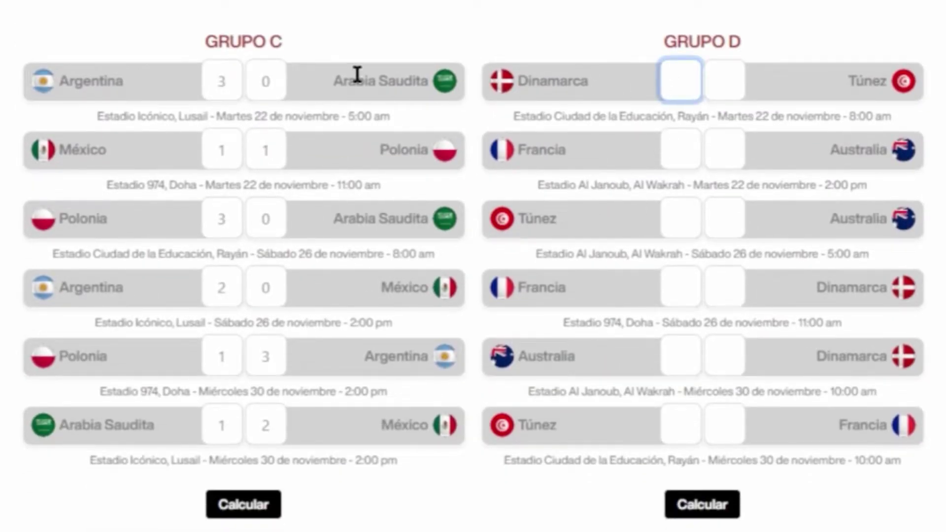
click(511, 49)
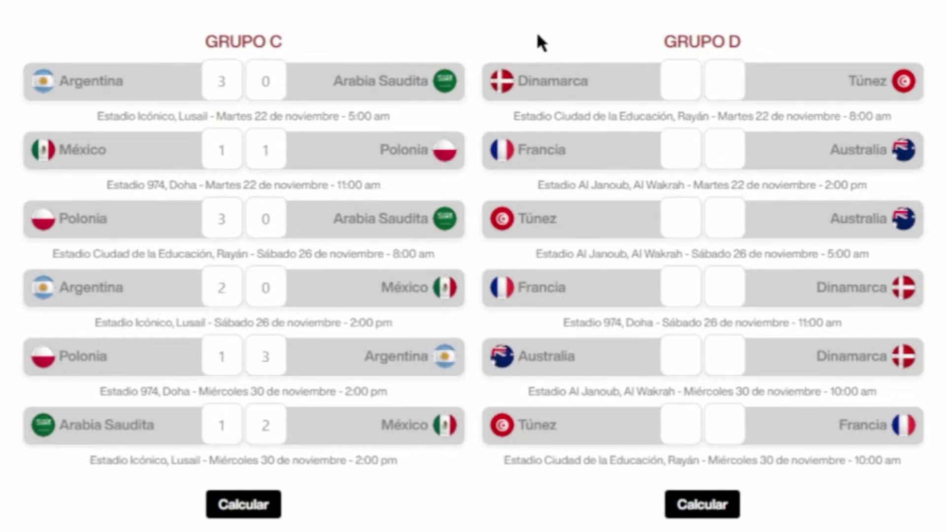
click(682, 96)
text(3)
click(727, 91)
text(0)
Enter the Group D score Francia 2, Australia 0 for the match on 22 November.
click(673, 148)
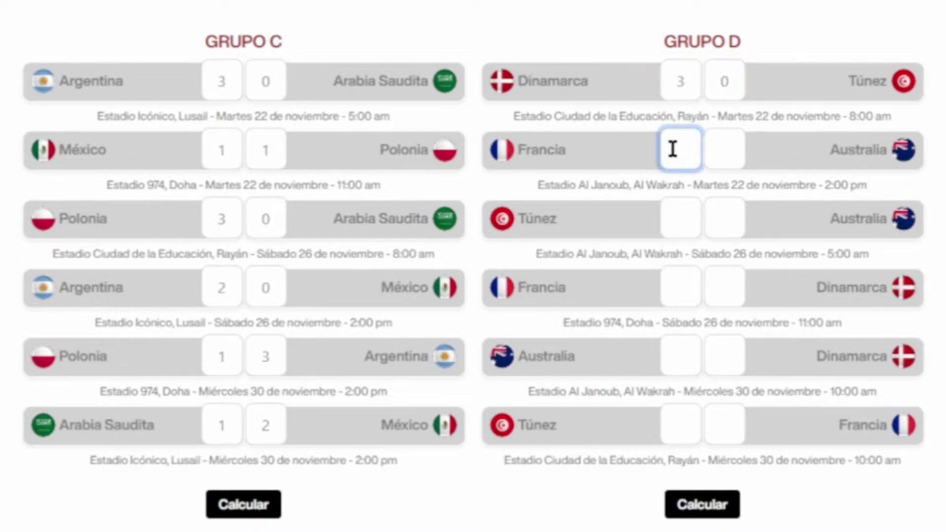
text(2)
click(724, 153)
text(0)
Enter the Group D score Túnez 1, Australia 2 for the match on 26 November.
click(685, 207)
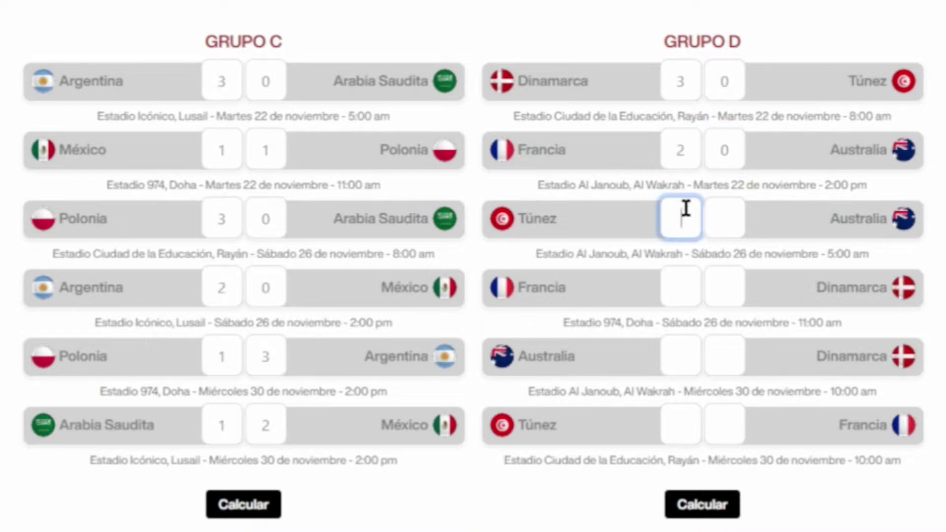
text(1)
click(735, 220)
text(2)
Enter the Group D score Francia 1, Dinamarca 1 for the match on 26 November.
click(677, 295)
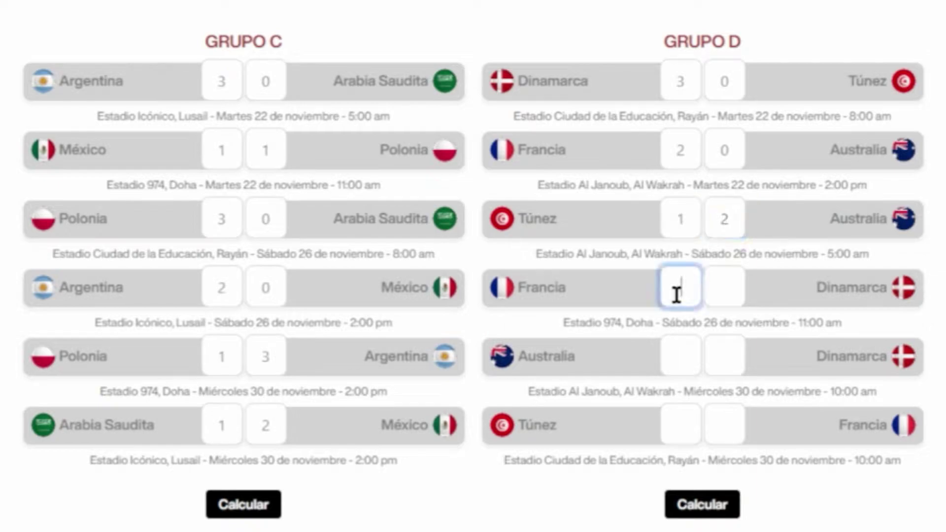
text(1)
click(725, 291)
text(1)
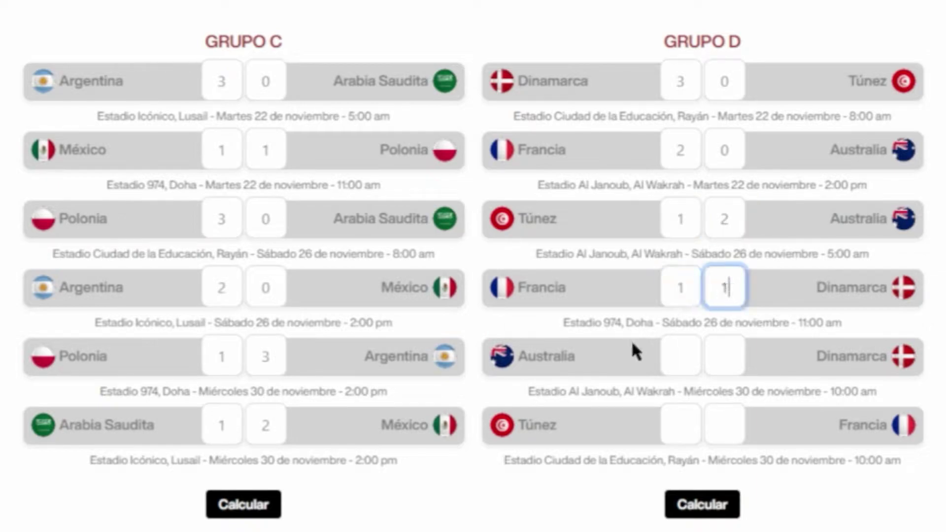
click(638, 308)
Enter the Group D score Australia 0, Dinamarca 2 for the match on 30 November.
click(729, 349)
text(2)
click(683, 353)
text(0)
click(544, 317)
Enter the Group D score Túnez 0, Francia 4 and calculate the group's standings.
click(719, 419)
text(4)
click(669, 421)
text(0)
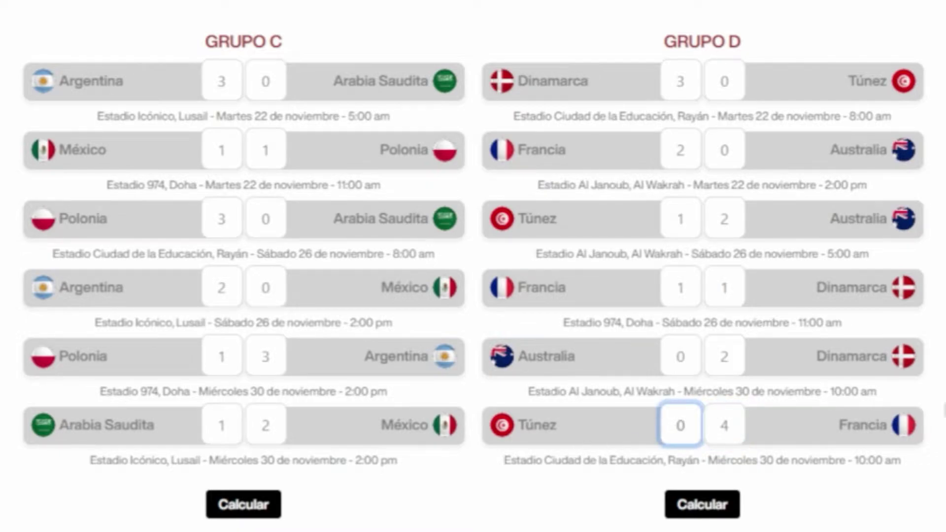
scroll(759, 321, down, 5)
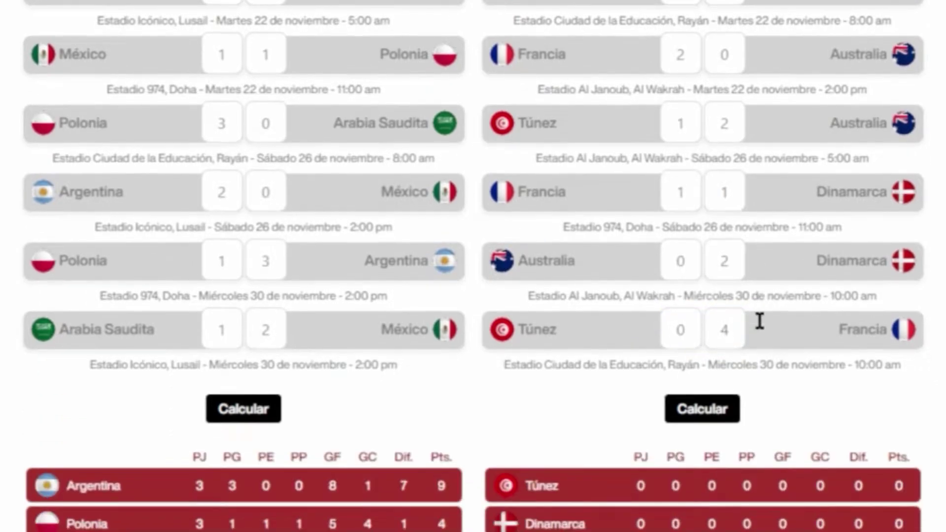
click(722, 218)
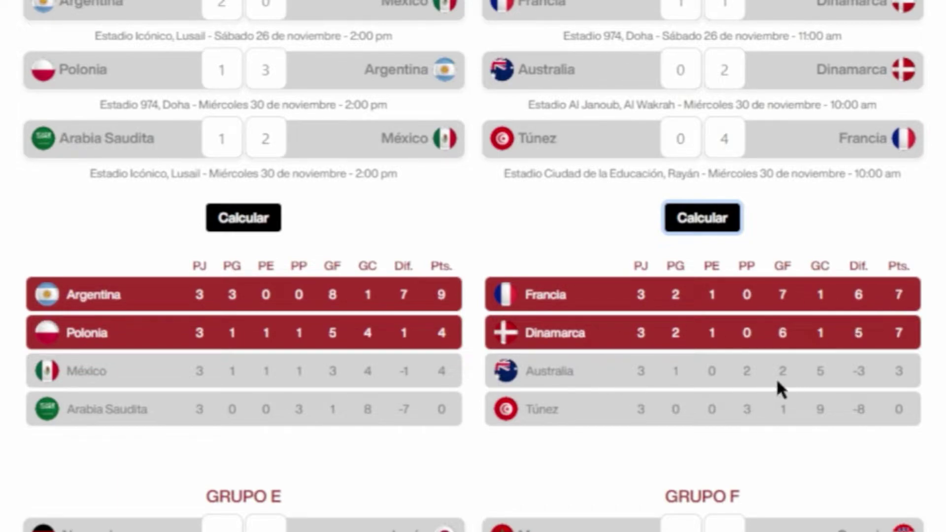
Enter the Group E score Alemania 2, Japón 1 for the match on 23 November.
scroll(525, 332, down, 2)
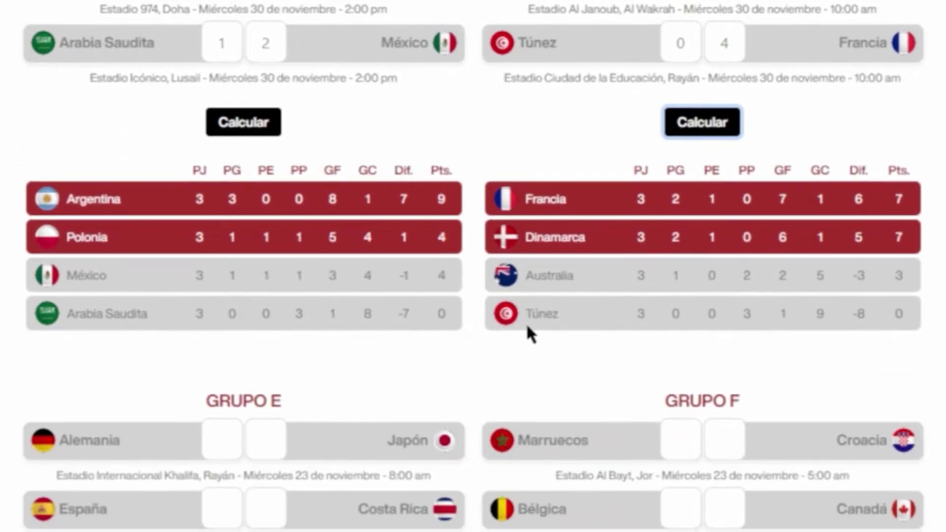
scroll(657, 334, down, 2)
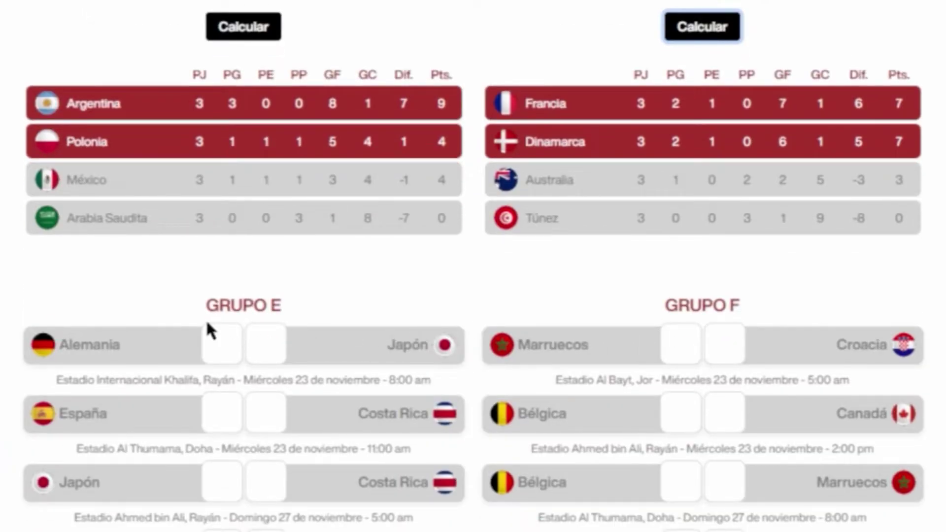
scroll(47, 319, down, 5)
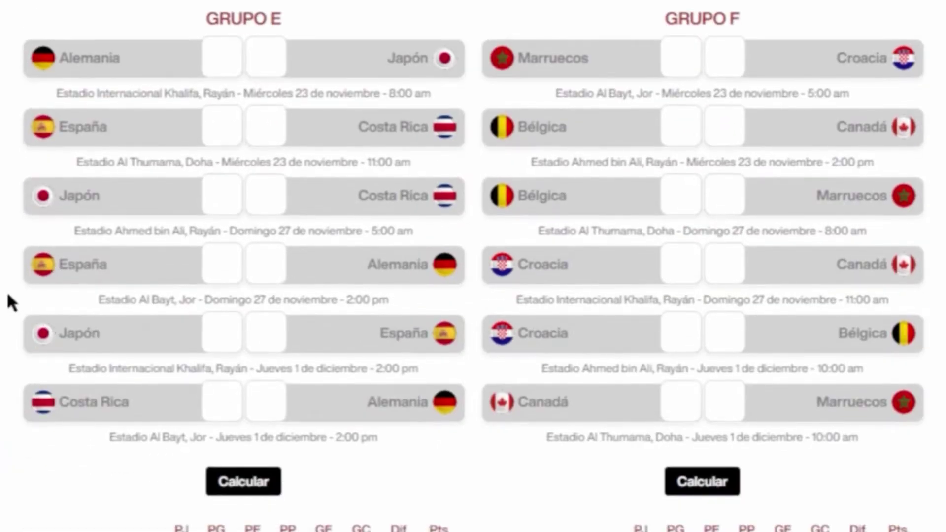
scroll(9, 300, up, 2)
scroll(8, 300, down, 7)
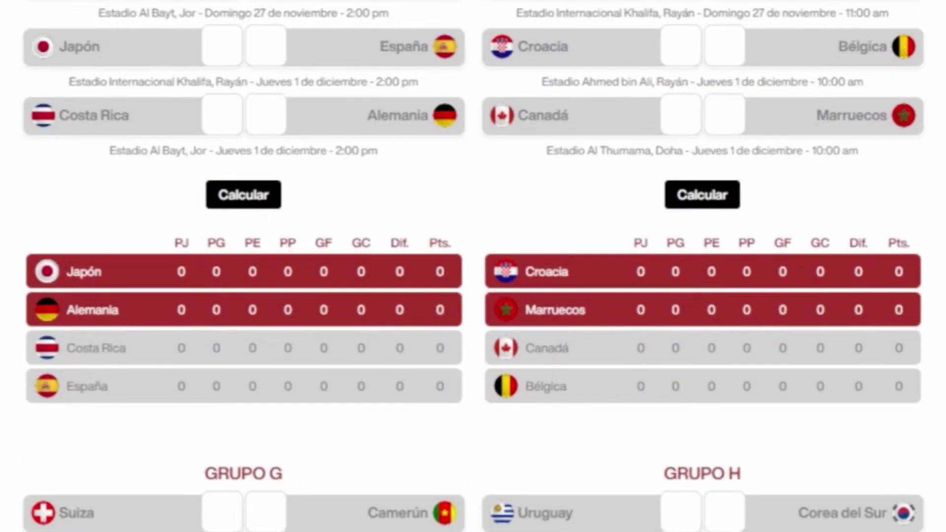
scroll(473, 266, up, 7)
click(214, 160)
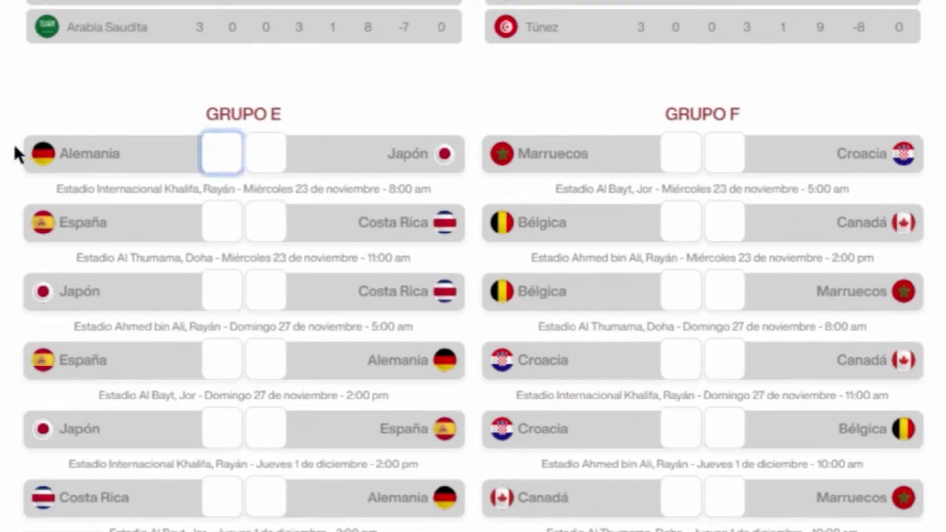
click(215, 154)
click(198, 116)
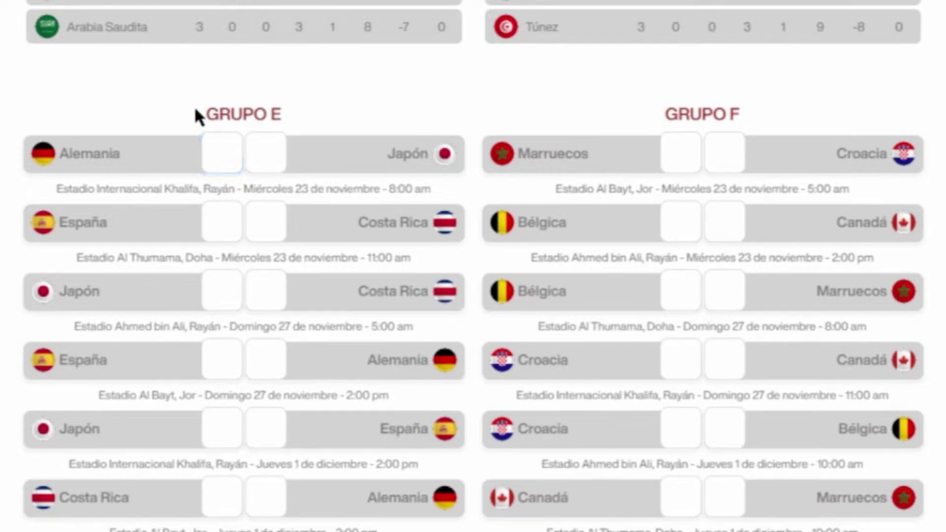
click(222, 163)
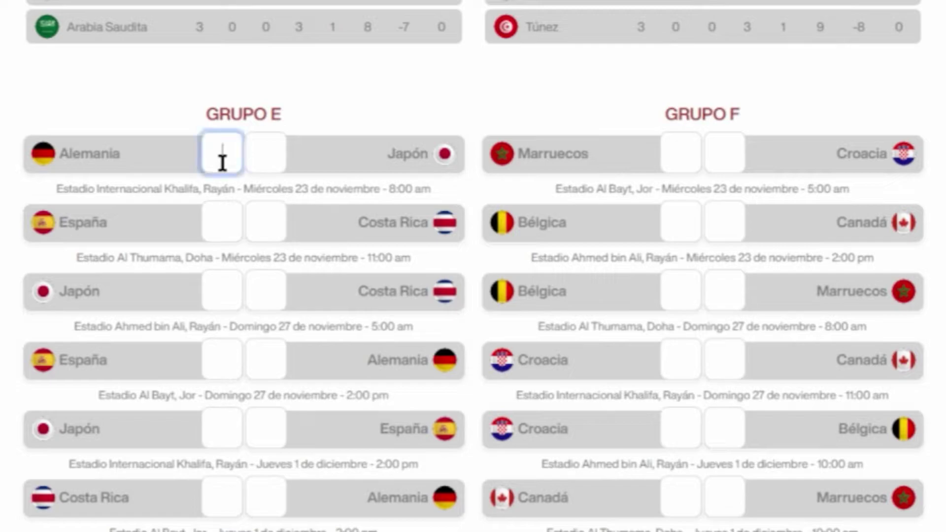
text(2)
click(270, 155)
text(1)
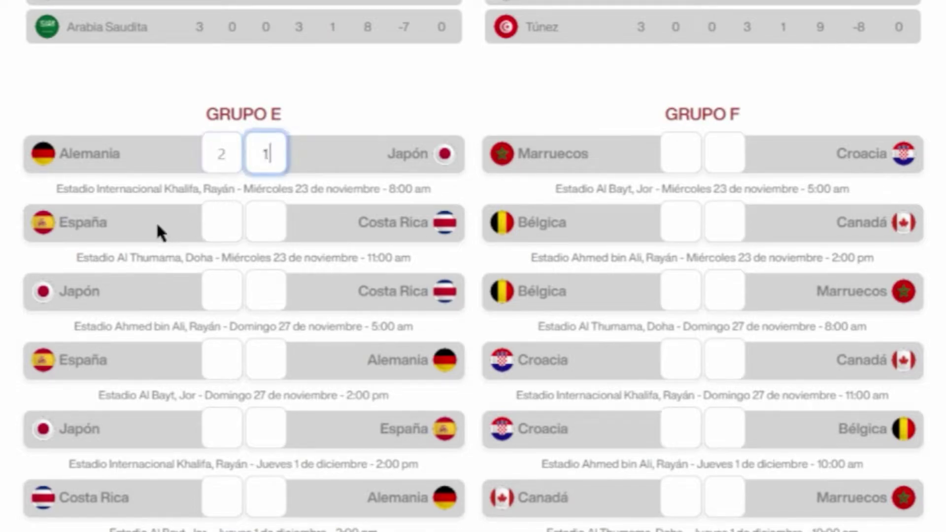
click(159, 197)
Enter the Group E score España 3, Costa Rica 1 for the match on 23 November.
click(220, 214)
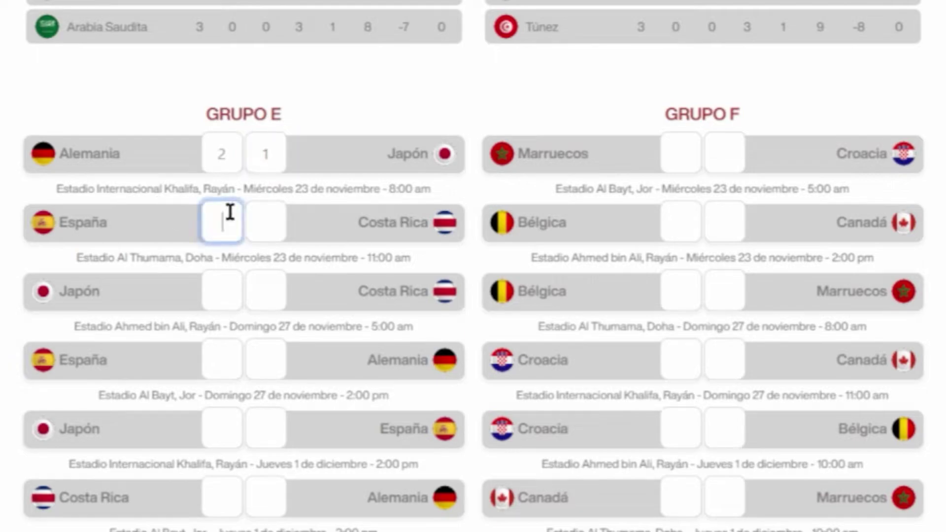
text(3)
click(270, 223)
text(1)
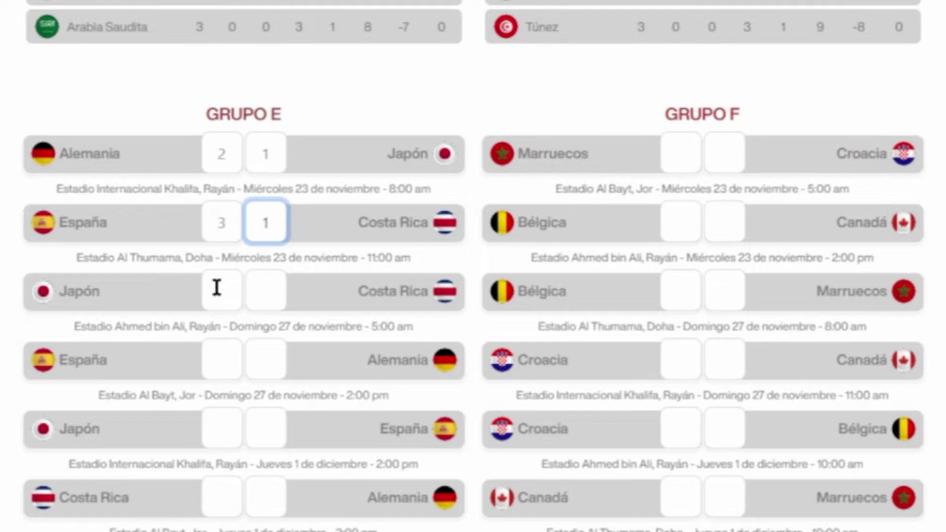
click(186, 267)
Enter the Group E score Japón 2, Costa Rica 1 for the match on 27 November.
click(232, 295)
click(175, 269)
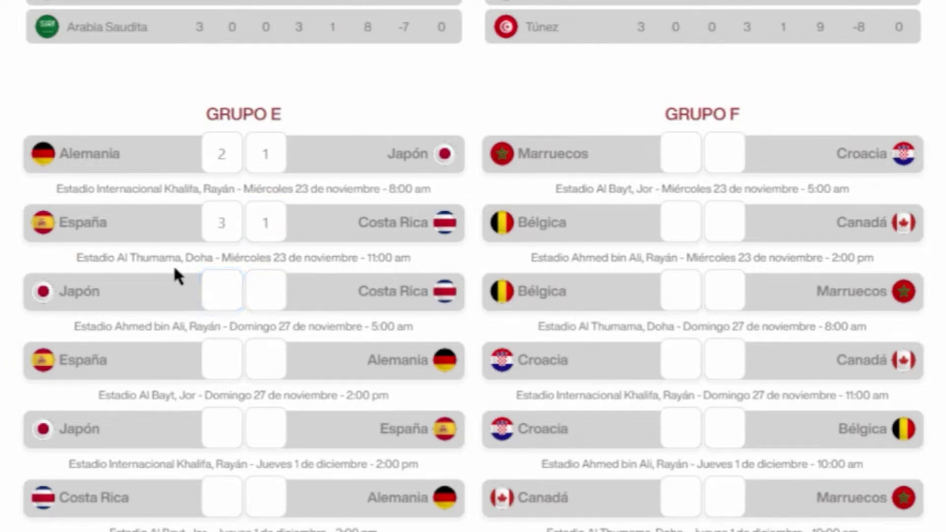
click(232, 300)
text(2)
click(269, 296)
text(1)
click(109, 318)
Enter the Group E score España 2, Alemania 2 for the match on 27 November.
click(215, 361)
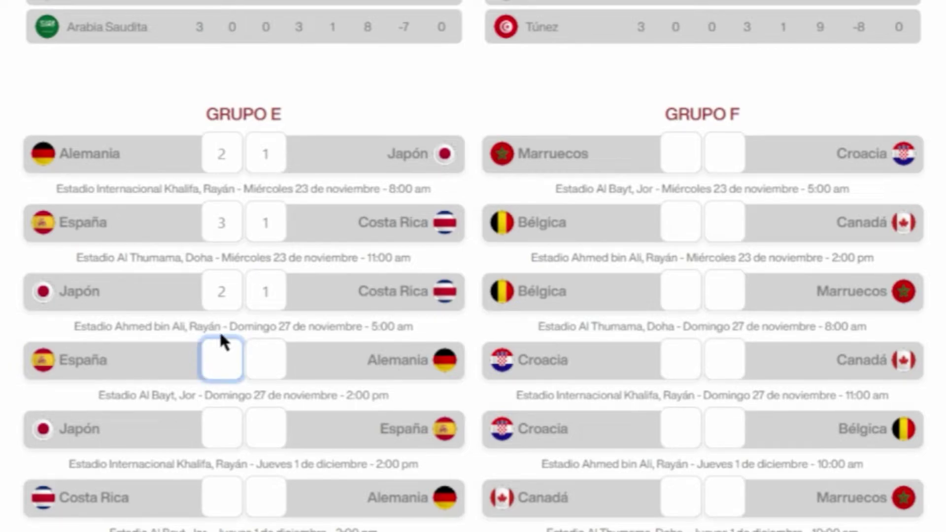
click(224, 370)
text(2)
click(264, 364)
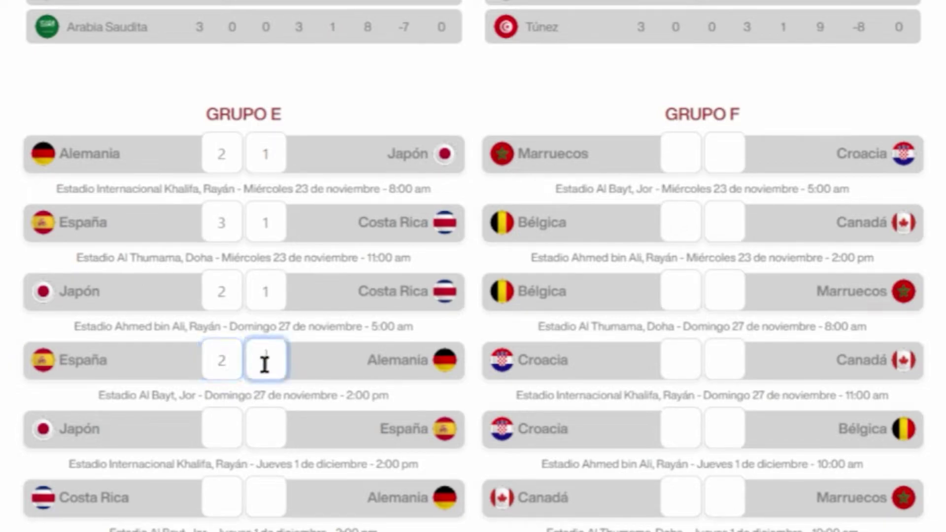
text(2)
click(164, 333)
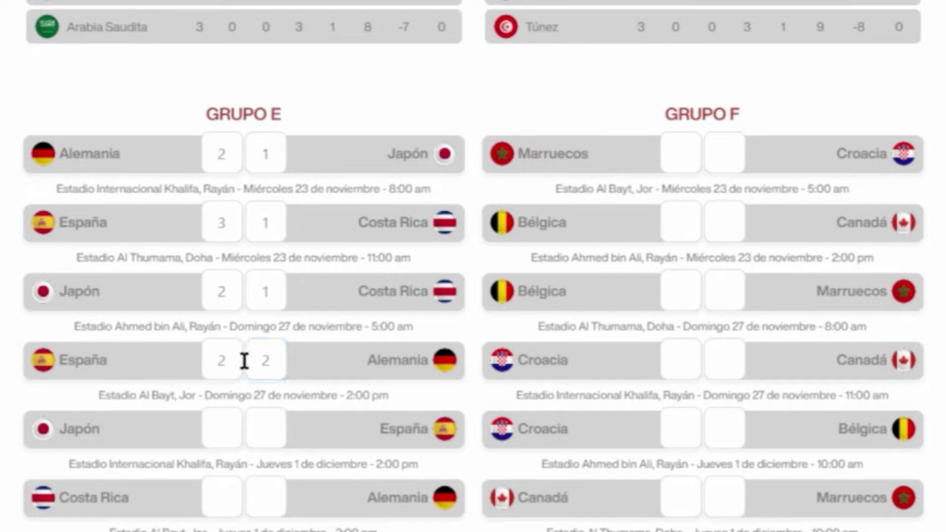
Change the Group E score of the España–Alemania match on 27 November to 3–3.
click(245, 361)
click(275, 362)
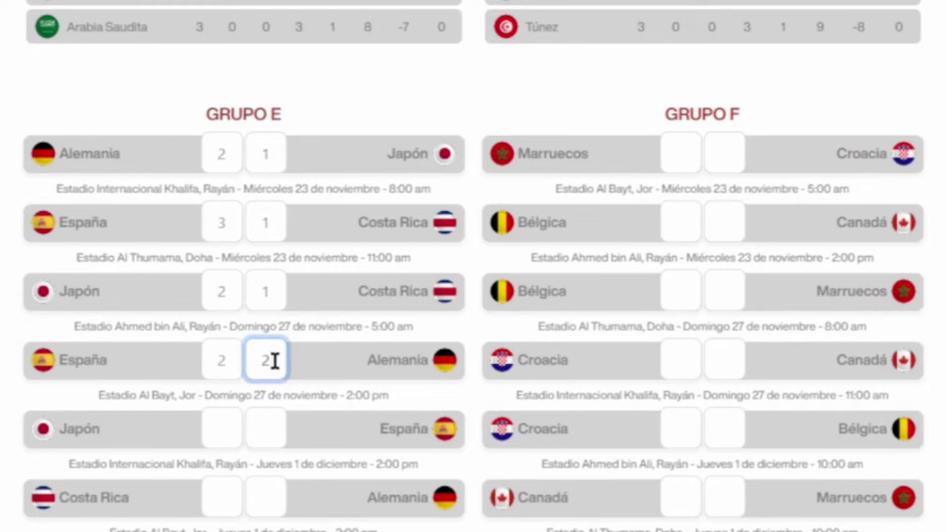
key(BackSpace)
text(3)
click(236, 362)
key(BackSpace)
text(3)
click(251, 315)
Enter the Group E score Japón 1, España 2 for the match on 1 December.
scroll(250, 315, down, 2)
click(241, 324)
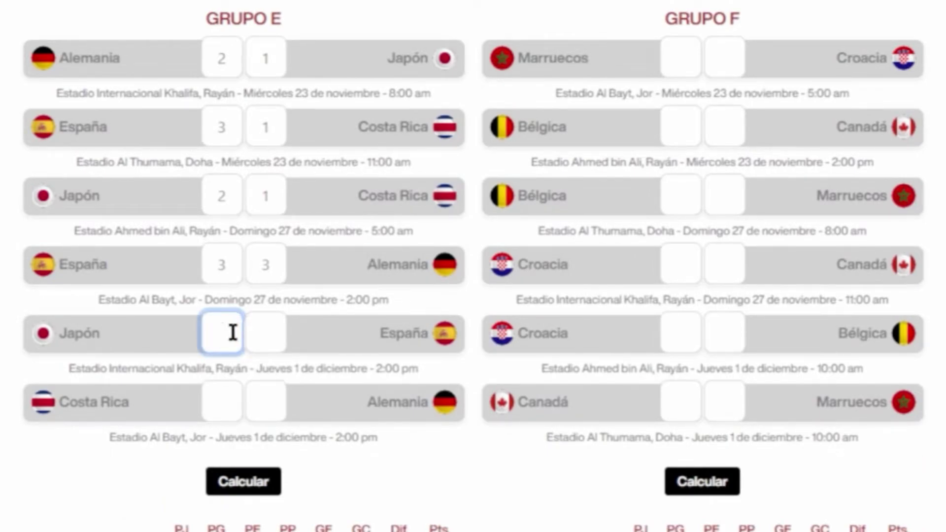
text(1)
click(276, 338)
text(2)
click(173, 362)
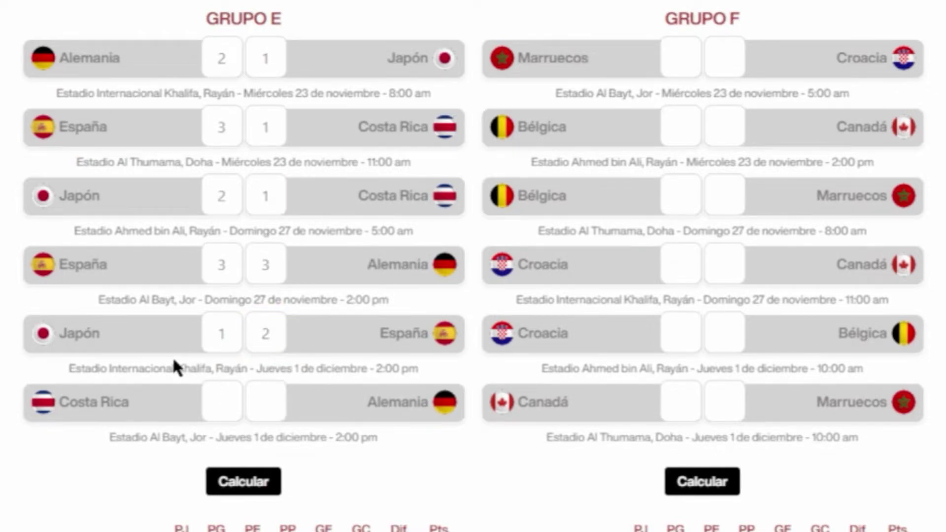
Enter the Group E score Costa Rica 0, Alemania 3 and calculate the group's standings.
scroll(174, 363, down, 2)
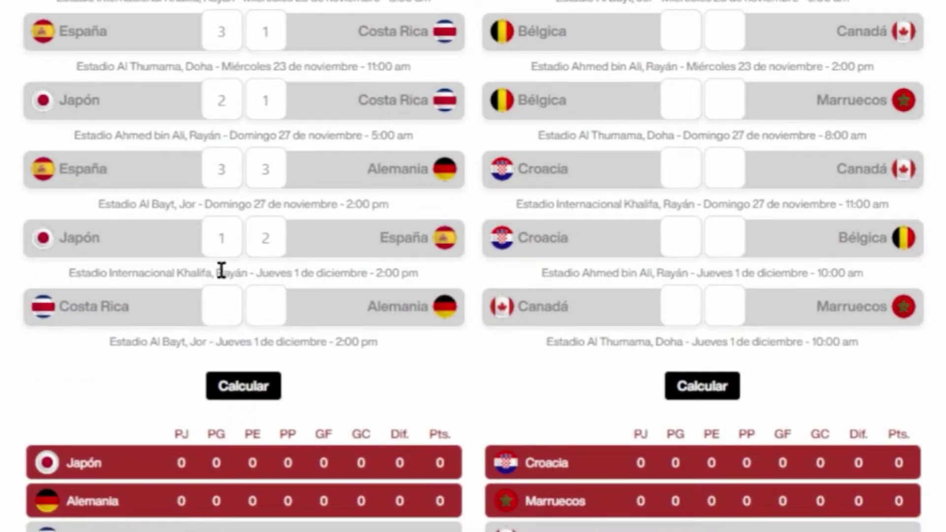
scroll(183, 365, up, 2)
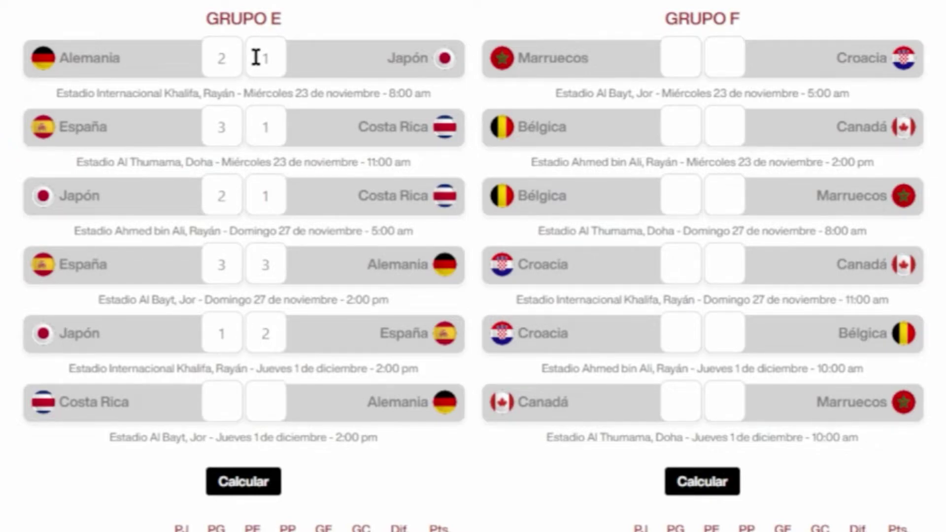
scroll(245, 344, down, 4)
click(223, 217)
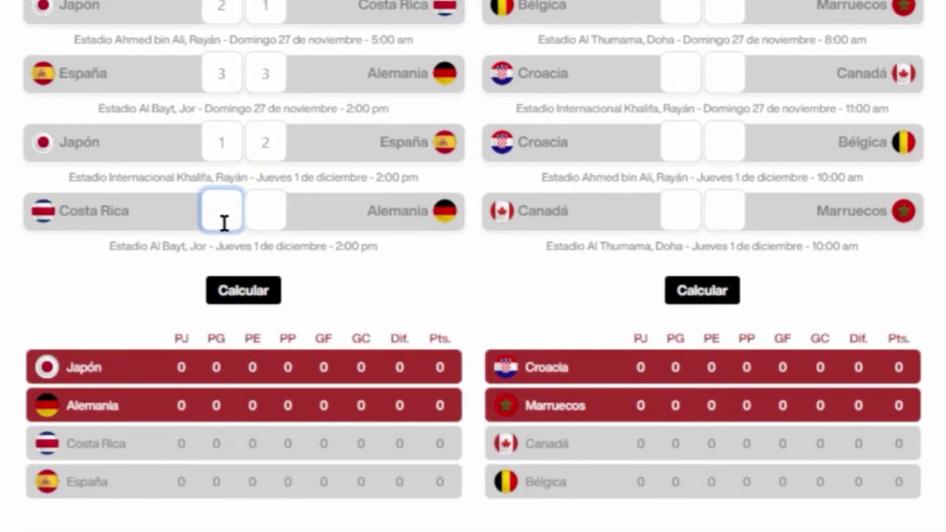
text(2)
scroll(202, 305, up, 4)
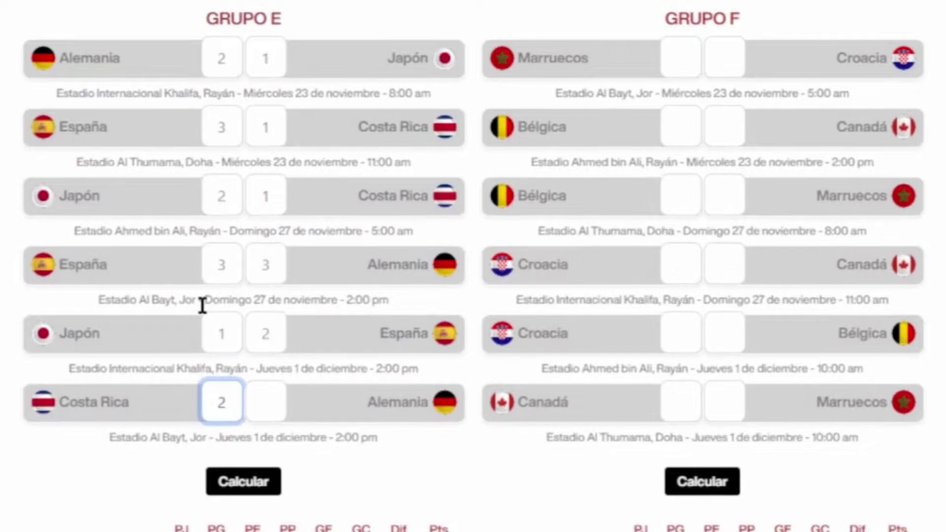
key(BackSpace)
text(0)
click(257, 400)
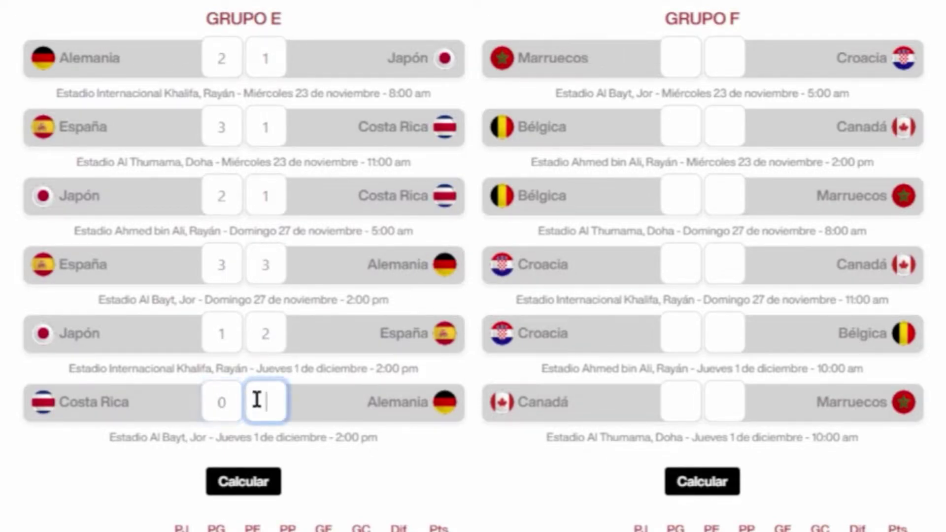
text(3)
scroll(237, 391, down, 5)
click(271, 204)
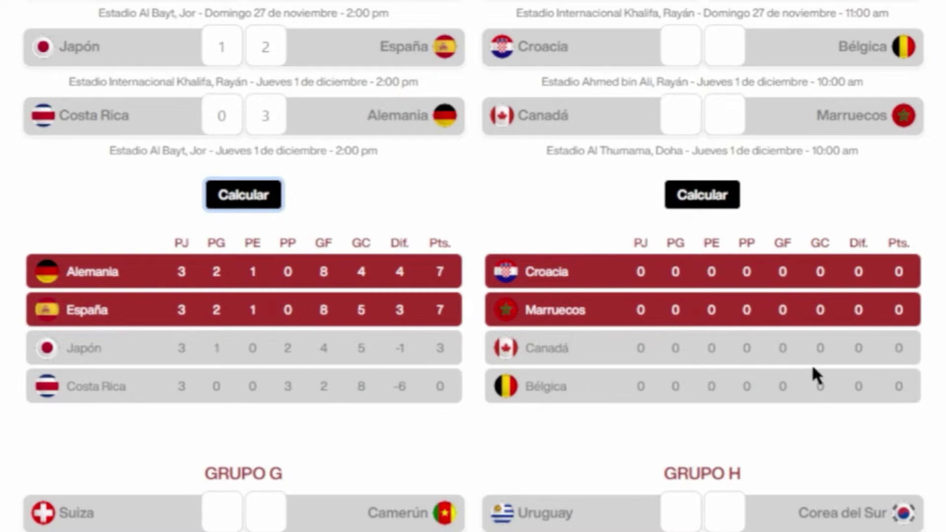
Review the calculated standings of Groups C, D and E.
scroll(823, 345, up, 2)
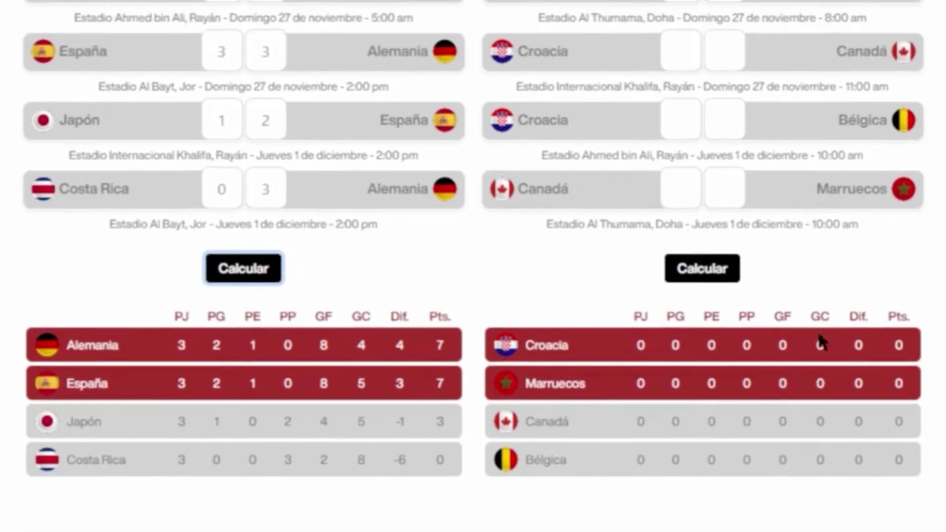
scroll(716, 319, down, 4)
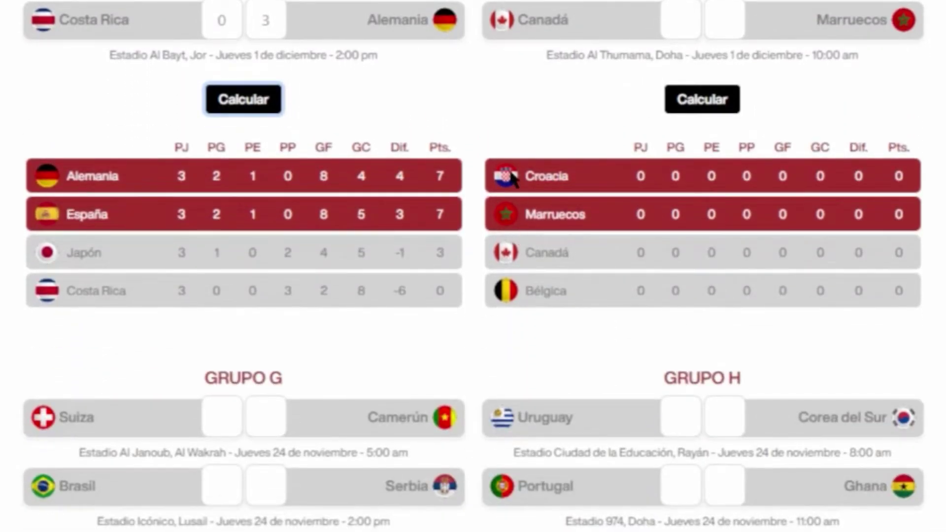
scroll(511, 174, up, 15)
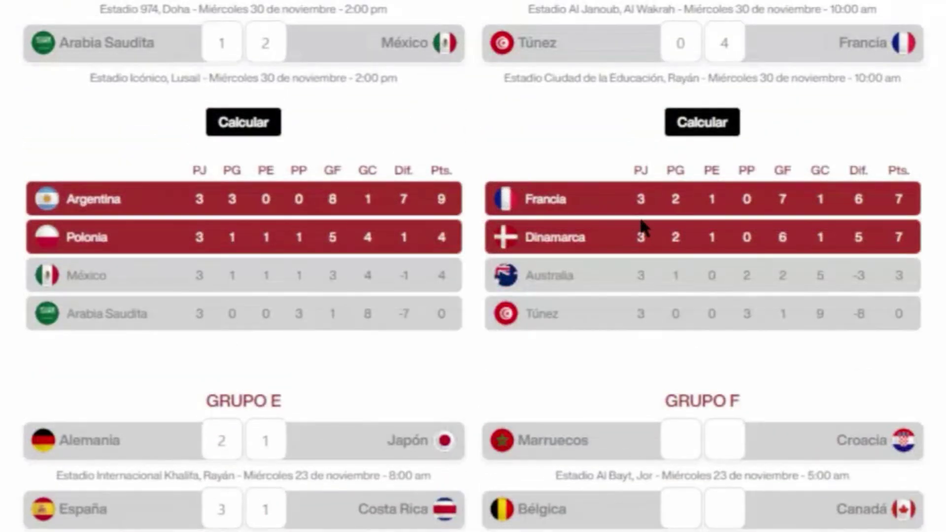
scroll(638, 225, down, 9)
scroll(714, 228, up, 5)
scroll(714, 228, down, 6)
scroll(566, 364, down, 2)
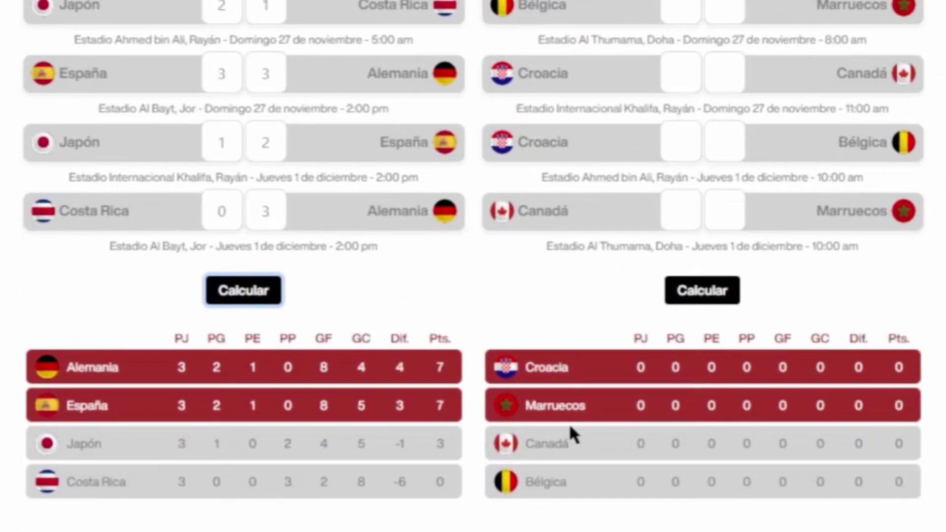
Enter the Group F score Marruecos 2, Croacia 2 for the match on 23 November.
scroll(561, 454, up, 4)
click(676, 71)
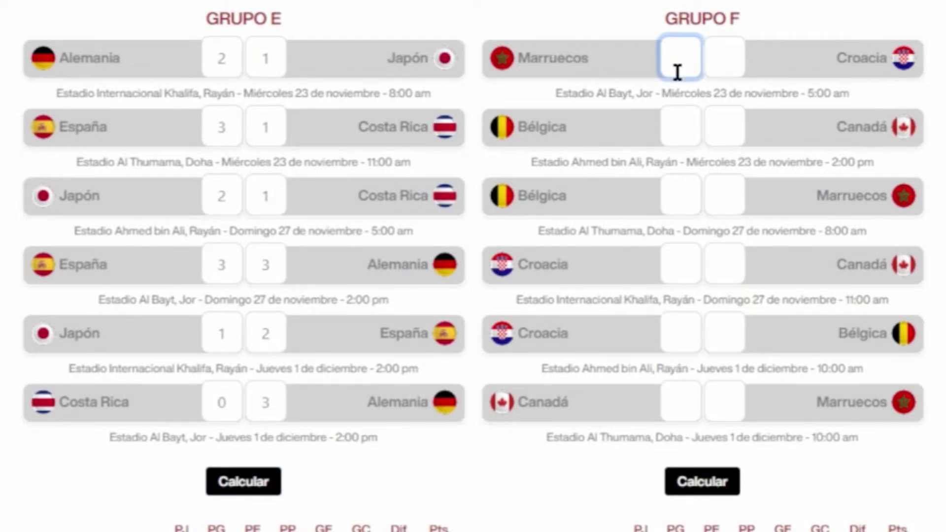
text(2)
click(735, 57)
text(2)
click(685, 60)
click(733, 56)
click(760, 25)
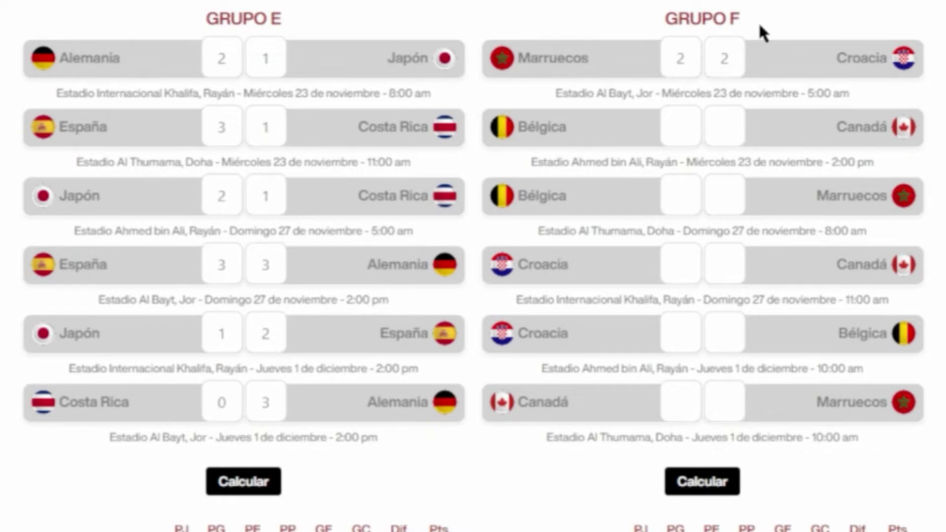
Enter the Group F score Bélgica 3, Canadá 0 for the match on 23 November.
click(692, 127)
text(3)
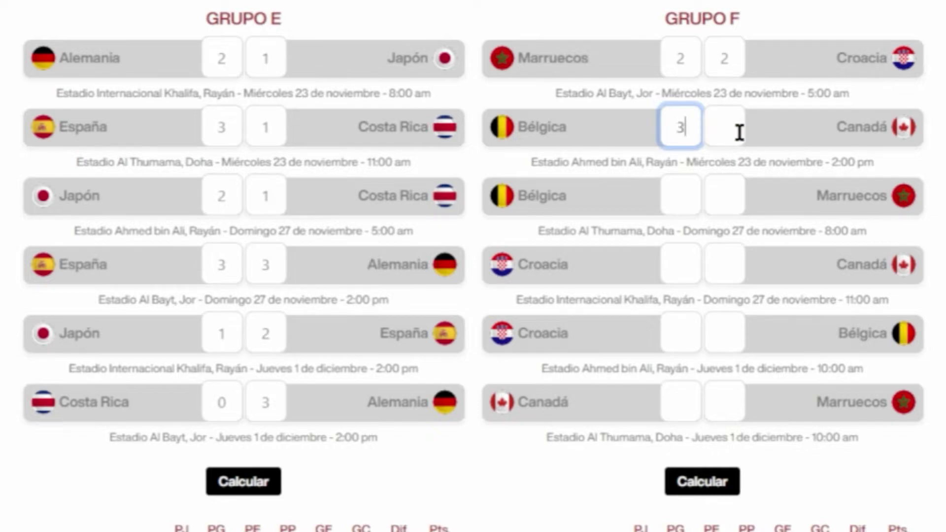
click(740, 131)
text(0)
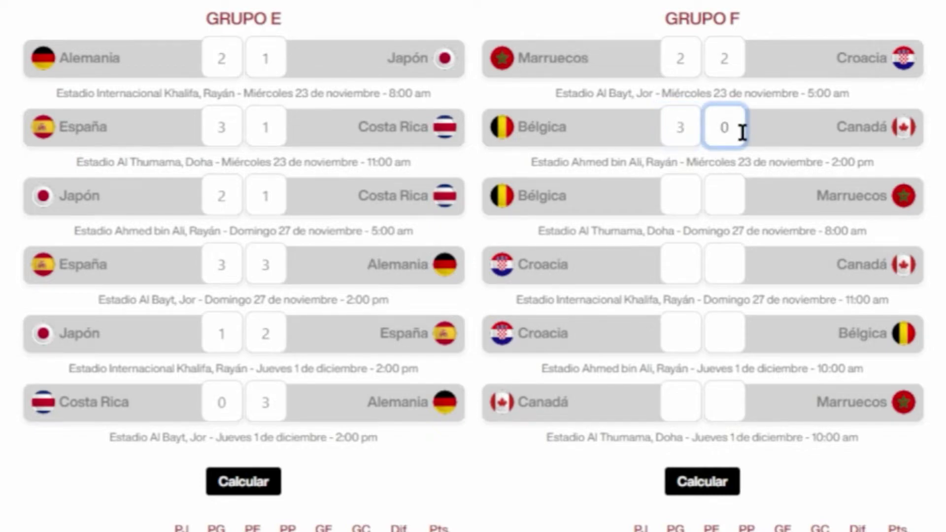
click(644, 165)
Enter the Group F score Bélgica 3, Marruecos 0 for the match on 27 November.
click(680, 196)
click(665, 166)
click(677, 193)
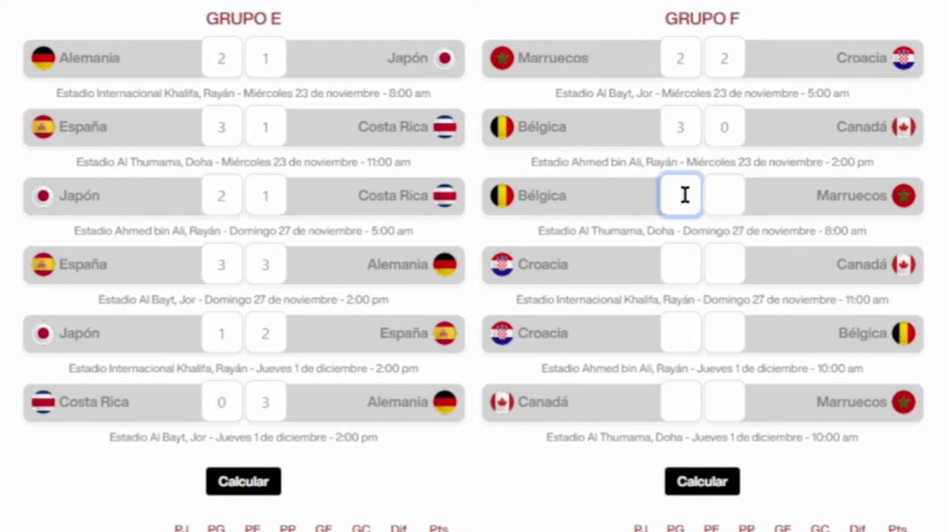
text(3)
click(727, 196)
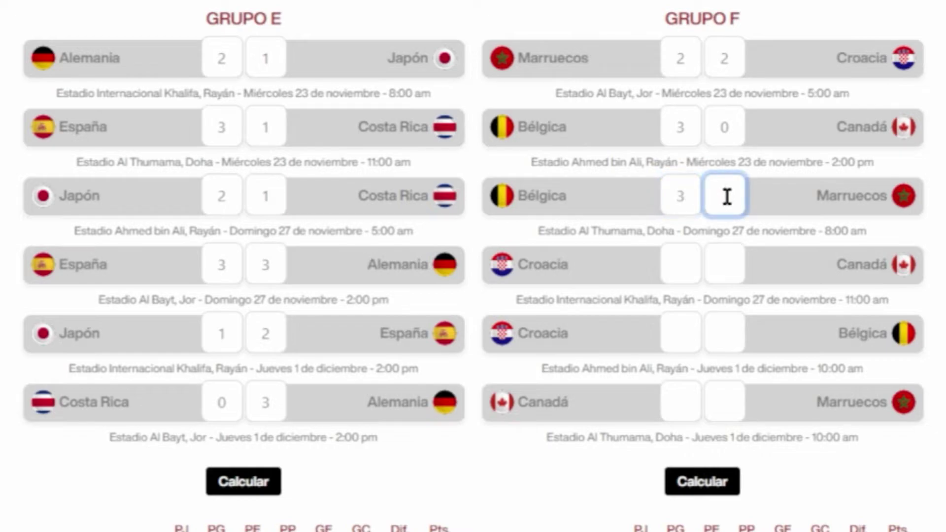
text(0)
click(672, 217)
Enter the Group F score Croacia 3, Canadá 2 for the match on 27 November.
click(691, 267)
click(737, 266)
click(693, 266)
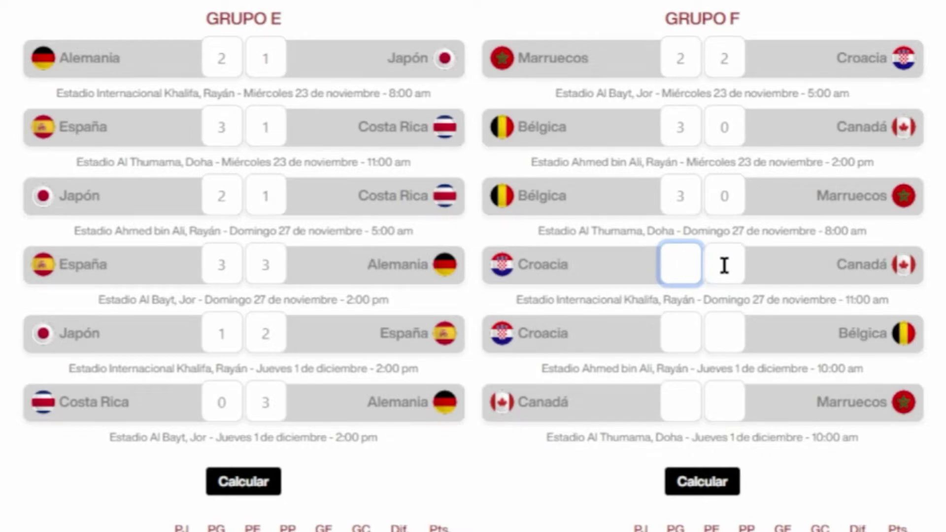
text(3)
click(726, 265)
text(2)
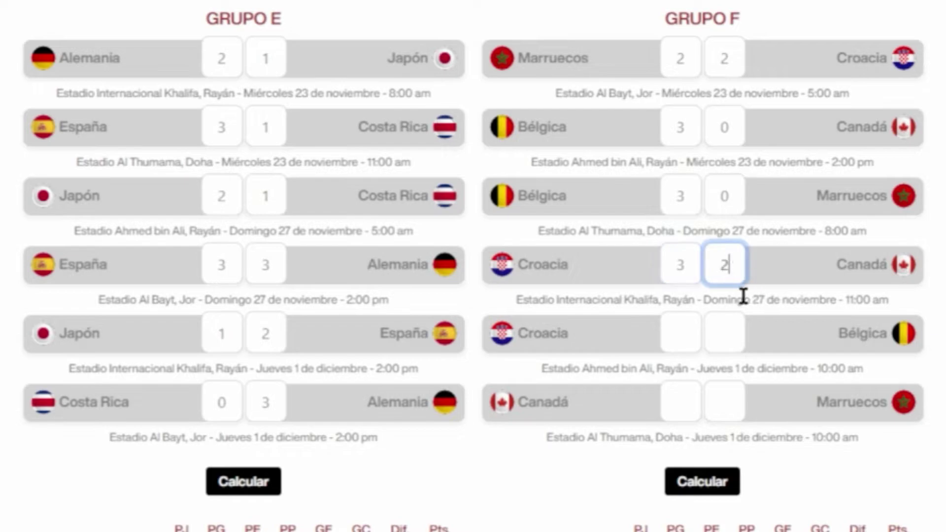
Enter the Group F score Croacia 2, Bélgica 2 for the match on 1 December.
click(666, 307)
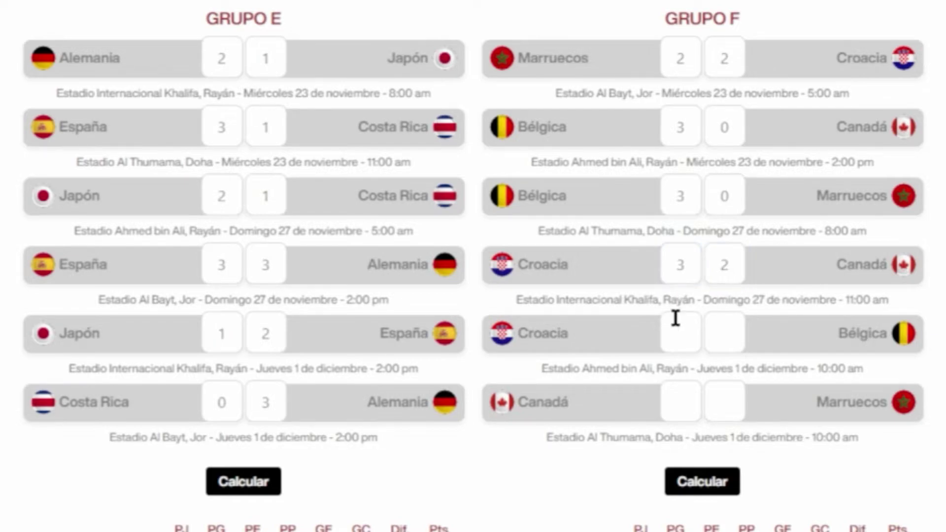
click(681, 335)
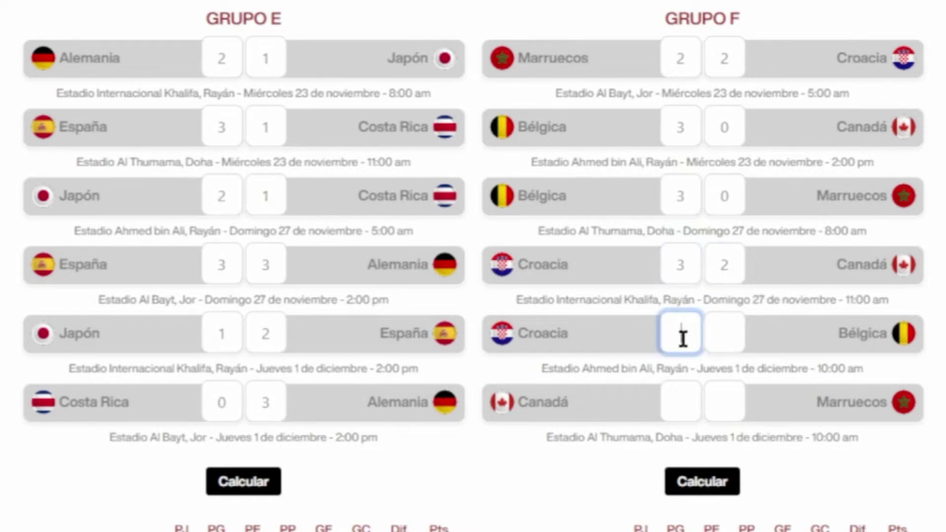
click(741, 335)
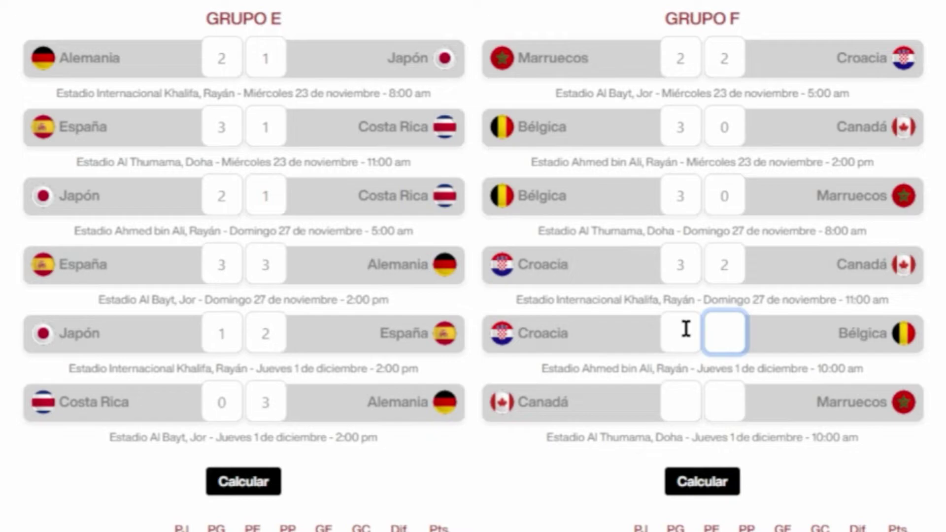
click(687, 329)
text(2)
click(732, 345)
text(2)
click(641, 318)
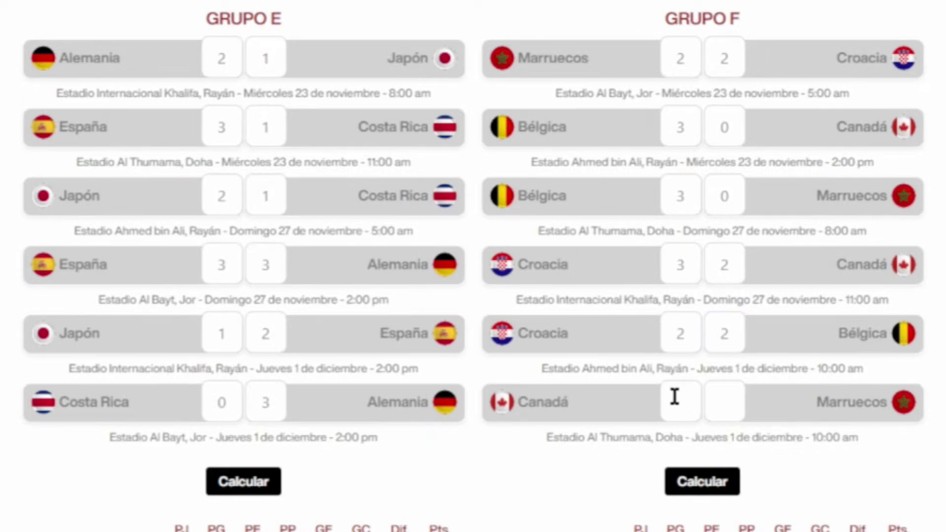
Enter the Group F score Canadá 1, Marruecos 0 for the match on 1 December.
scroll(674, 397, down, 3)
click(684, 214)
click(716, 211)
click(694, 211)
click(718, 211)
click(688, 214)
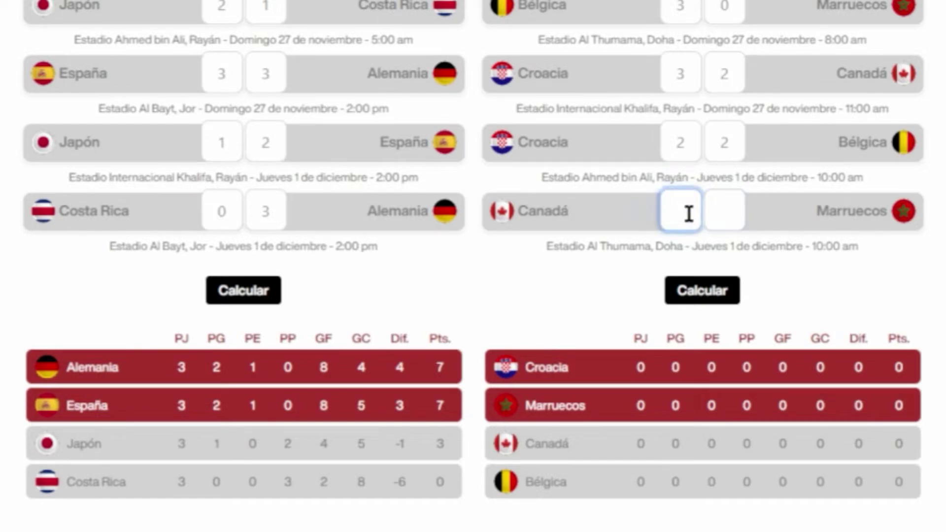
text(1)
scroll(688, 214, up, 3)
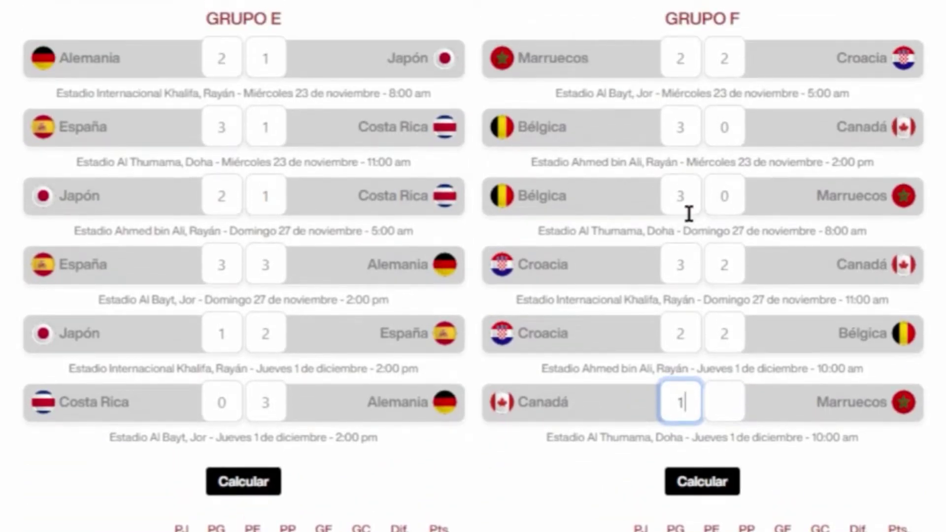
scroll(689, 213, down, 3)
click(723, 211)
text(0)
Calculate the Group F standings from the entered scores.
click(563, 273)
click(703, 295)
scroll(527, 292, down, 2)
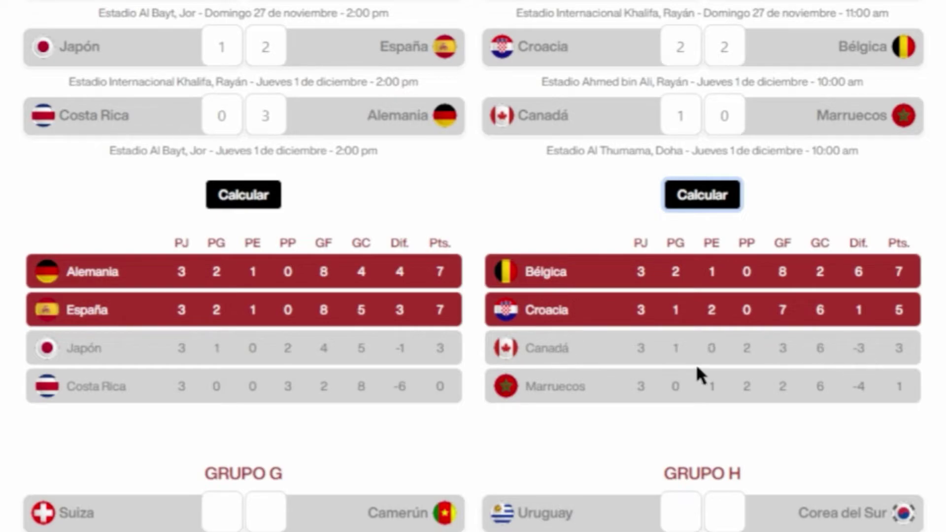
Enter the Group G score Suiza 2, Camerún 1 for the match on 24 November.
scroll(848, 359, down, 8)
scroll(99, 171, down, 2)
scroll(99, 171, up, 2)
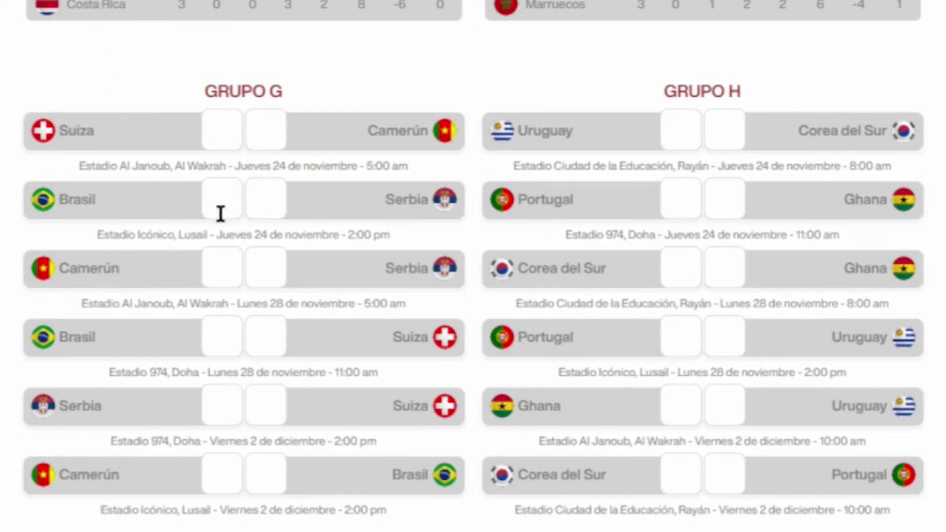
scroll(47, 207, down, 1)
scroll(47, 199, down, 4)
scroll(45, 202, up, 4)
click(206, 136)
click(185, 81)
click(259, 133)
click(208, 129)
click(260, 130)
click(230, 139)
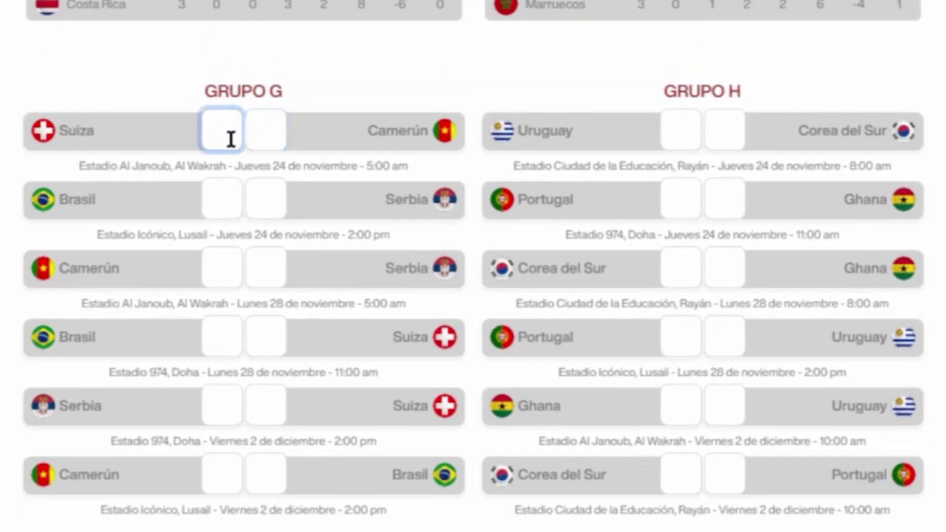
text(2)
click(266, 131)
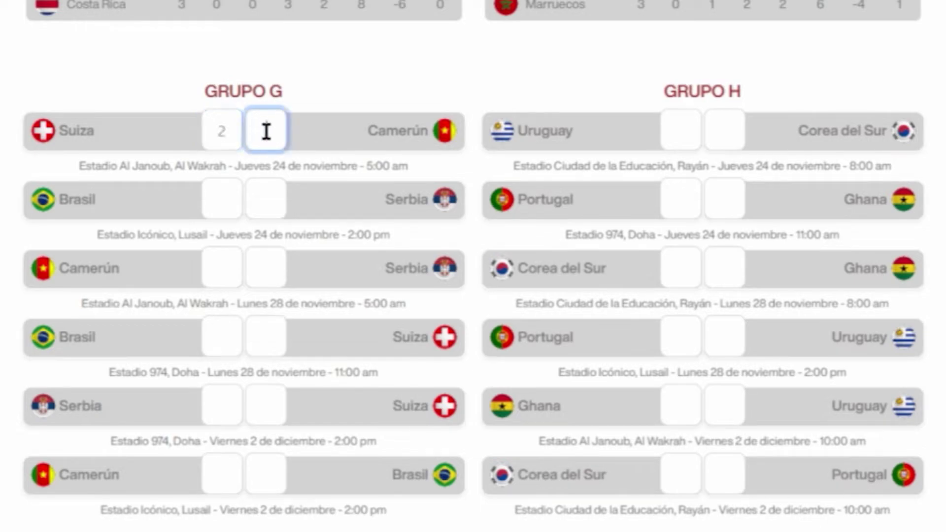
text(1)
Enter the Group G score Brasil 3, Serbia 0 for the match on 24 November.
click(237, 200)
click(269, 203)
click(224, 207)
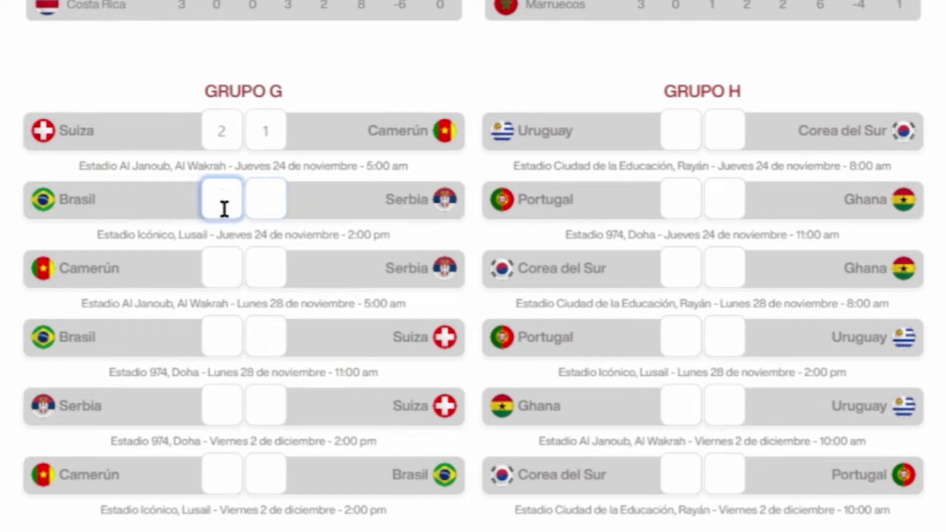
text(3)
click(275, 211)
text(0)
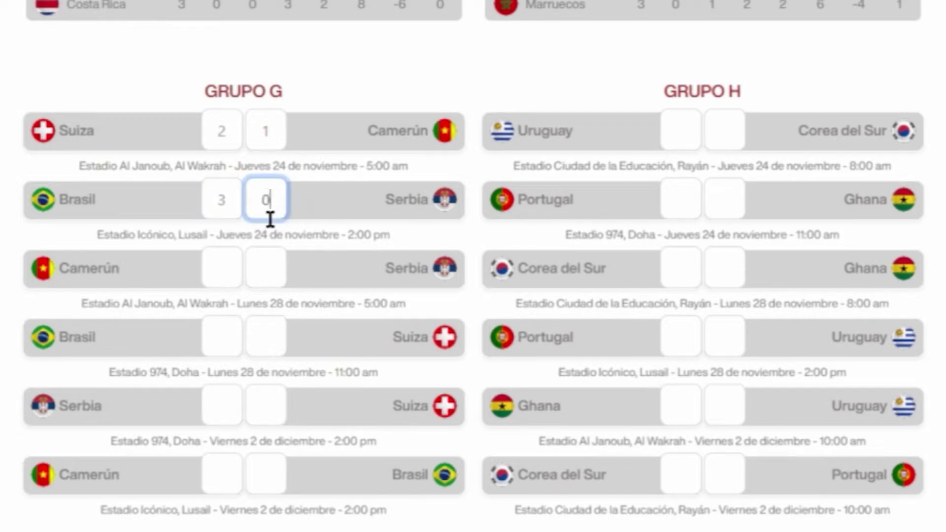
click(9, 205)
Enter the Group G score Camerún 0, Serbia 0 for the match on 28 November.
click(224, 268)
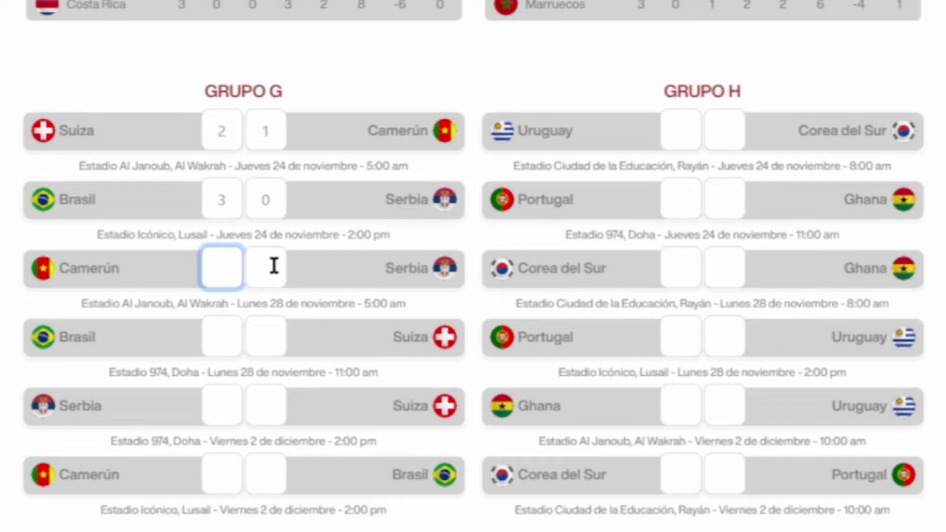
text(0)
key(Tab)
text(0)
key(Tab)
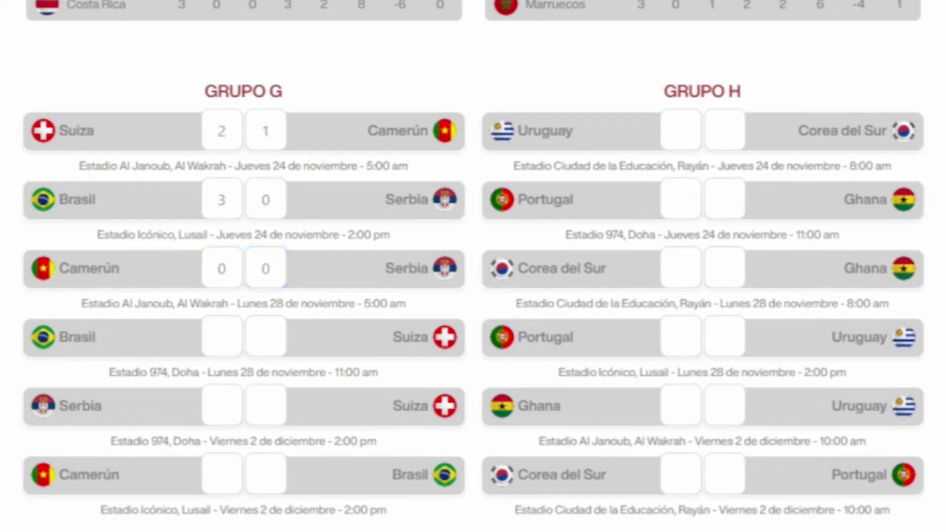
Enter the Group G score Brasil 2, Suiza 1 for the match on 28 November.
click(238, 339)
text(2)
key(Tab)
text(1)
click(16, 336)
Enter the Group G score Serbia 1, Suiza 2 for the match on 2 December.
scroll(48, 262, down, 2)
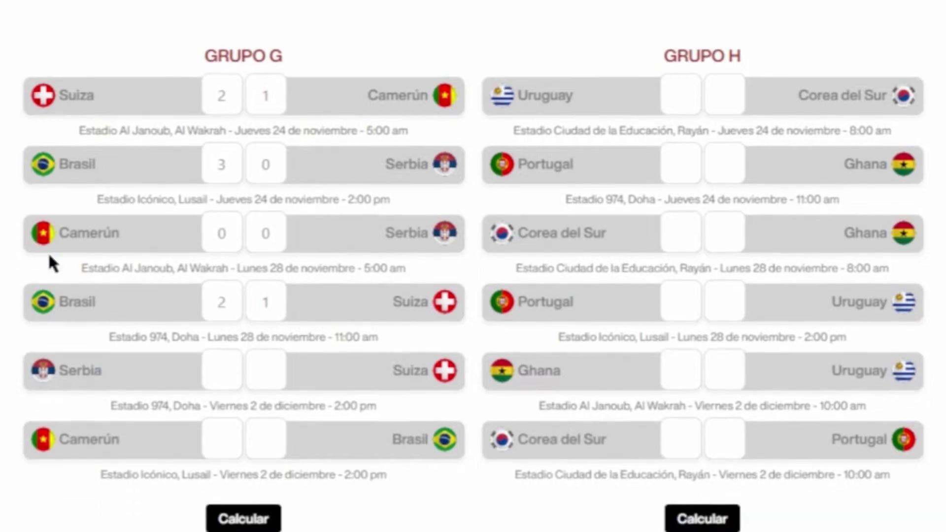
click(278, 311)
click(216, 309)
click(251, 305)
text(2)
click(222, 306)
text(1)
click(51, 343)
Enter the Group G score Camerún 0, Brasil 5 for the match on 2 December.
scroll(197, 211, down, 5)
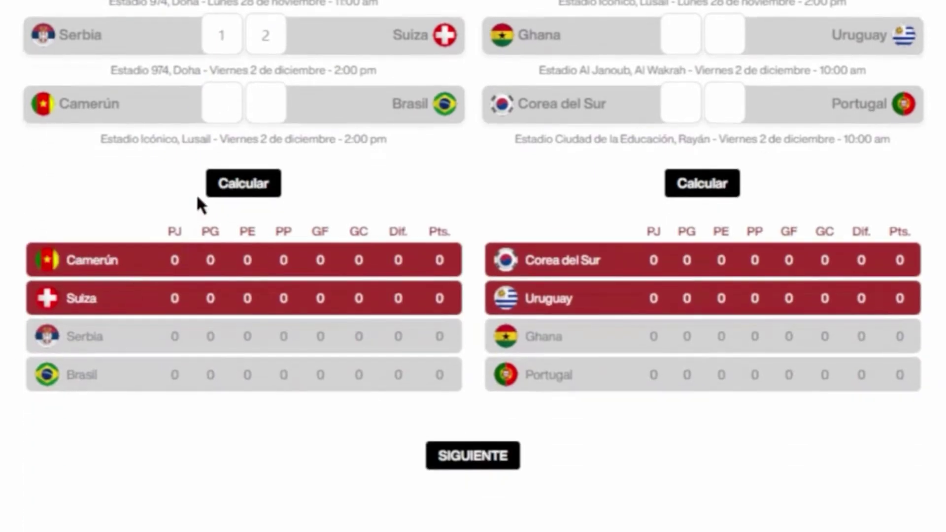
scroll(214, 239, up, 7)
scroll(233, 267, down, 2)
scroll(232, 268, down, 4)
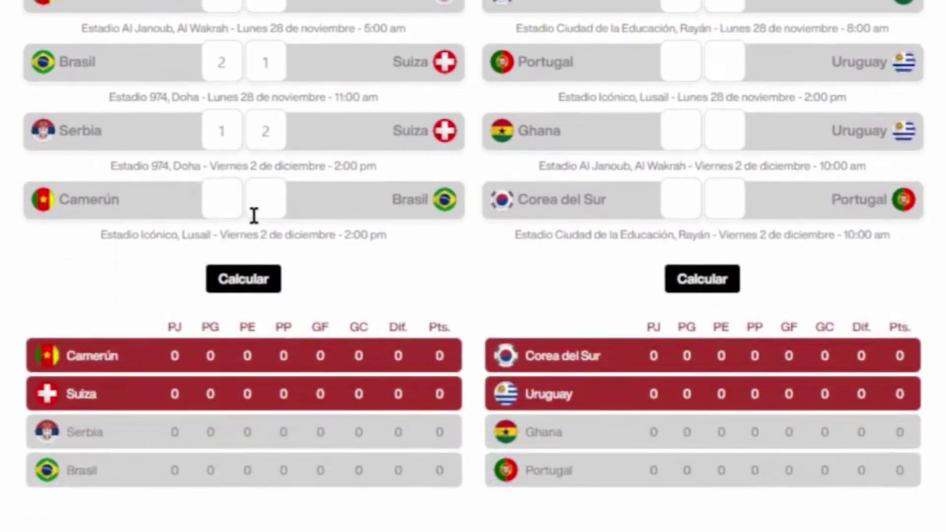
scroll(254, 213, up, 2)
click(264, 284)
text(5)
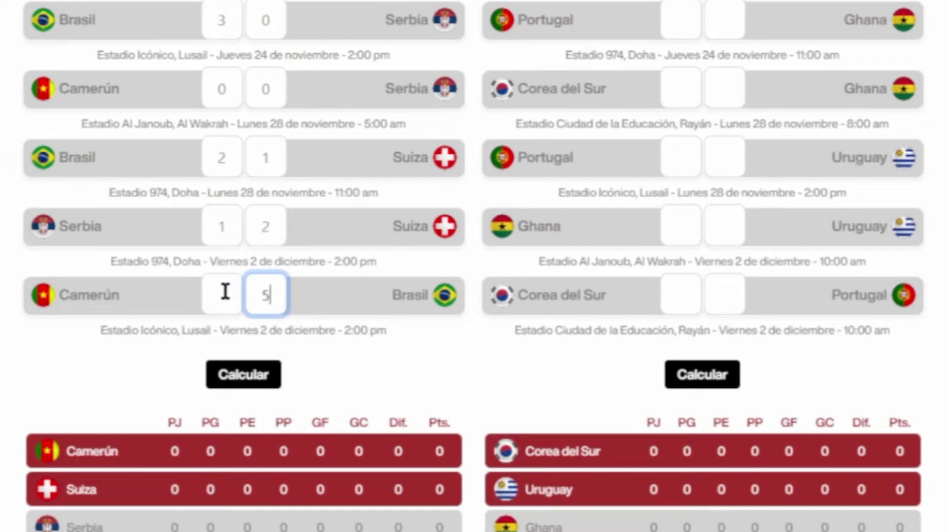
click(226, 291)
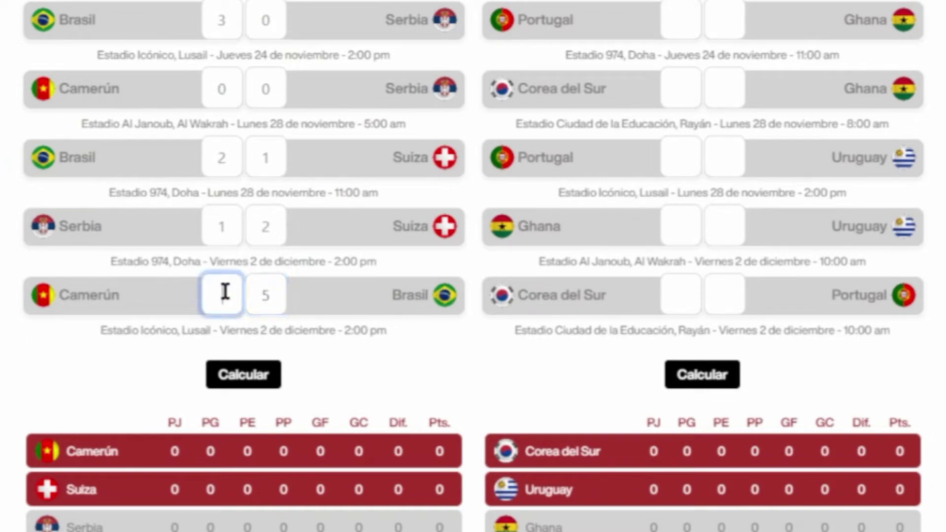
text(0)
click(109, 274)
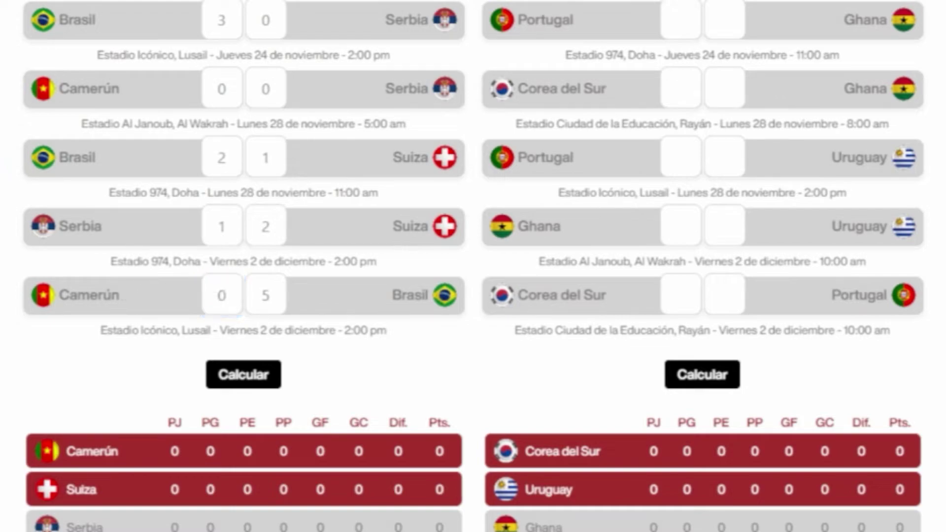
Calculate the Group G standings from the entered scores.
scroll(110, 274, down, 4)
click(226, 196)
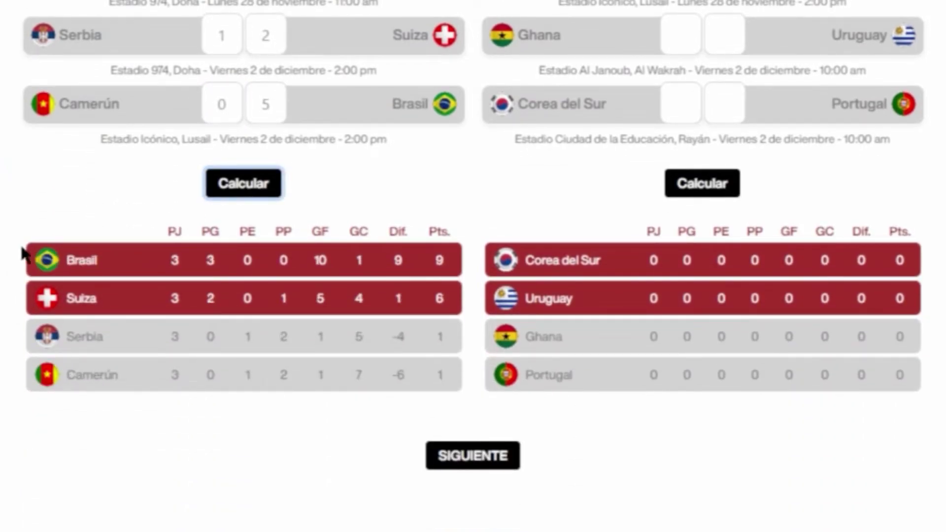
scroll(21, 257, up, 2)
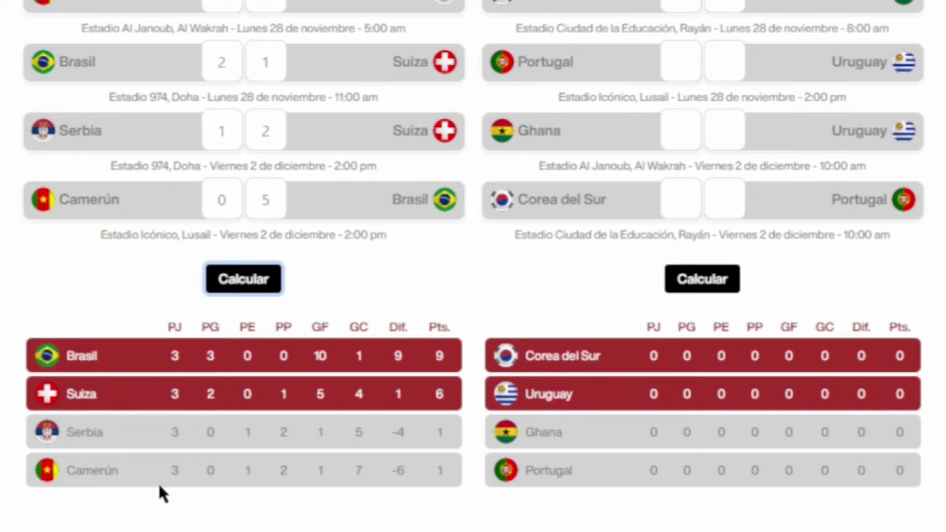
Enter the Group H score Uruguay 2, Corea del Sur 0 for the match on 24 November.
scroll(715, 320, up, 5)
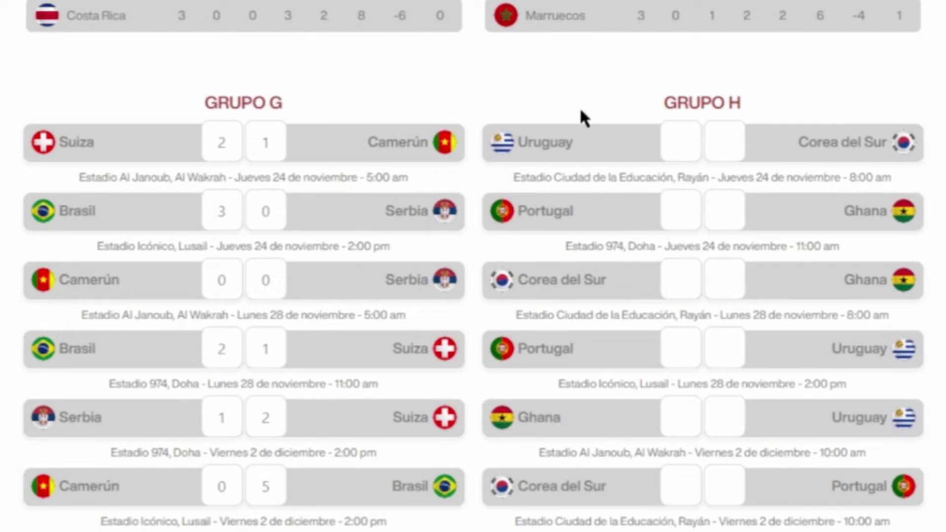
scroll(581, 112, down, 4)
scroll(581, 112, up, 4)
click(685, 148)
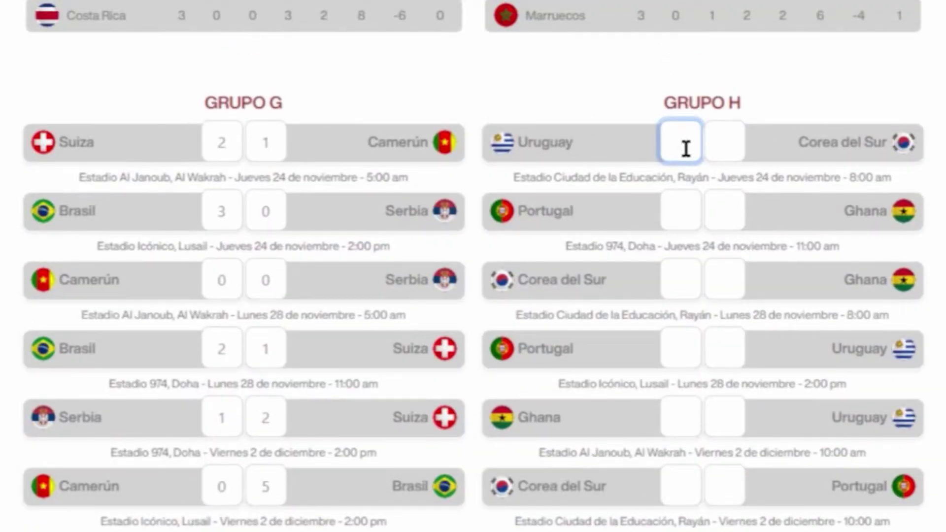
text(2)
click(738, 144)
text(0)
Enter the Group H score Portugal 3, Ghana 1 for the match on 24 November.
click(675, 225)
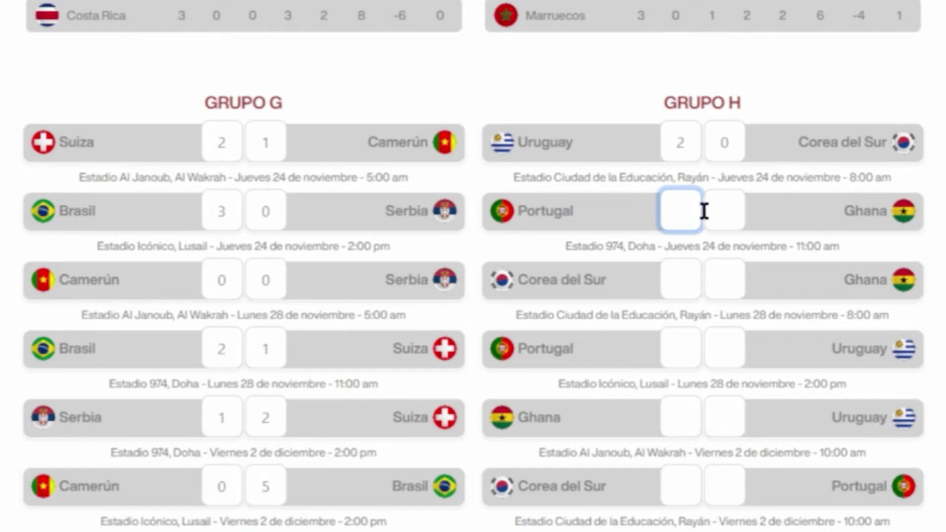
text(3)
click(739, 215)
text(1)
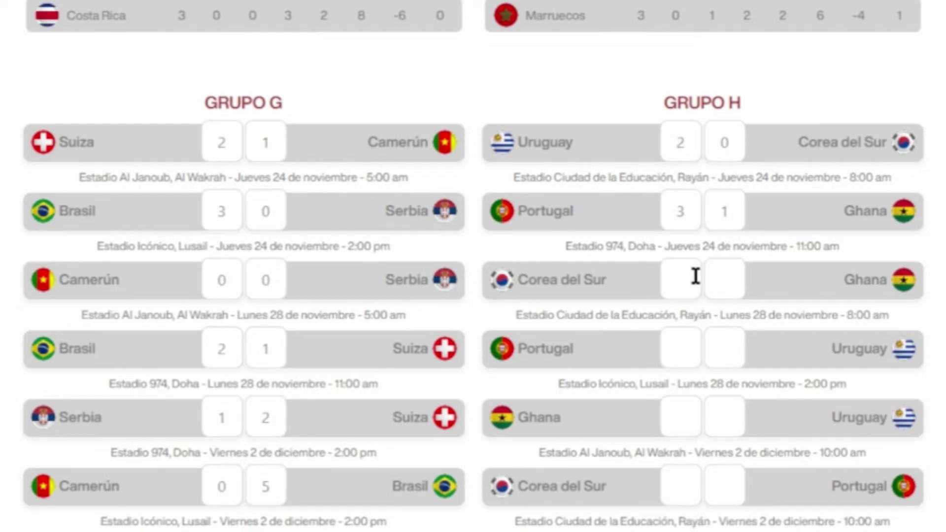
Enter the Group H score Corea del Sur 1, Ghana 1 for the match on 28 November.
click(696, 276)
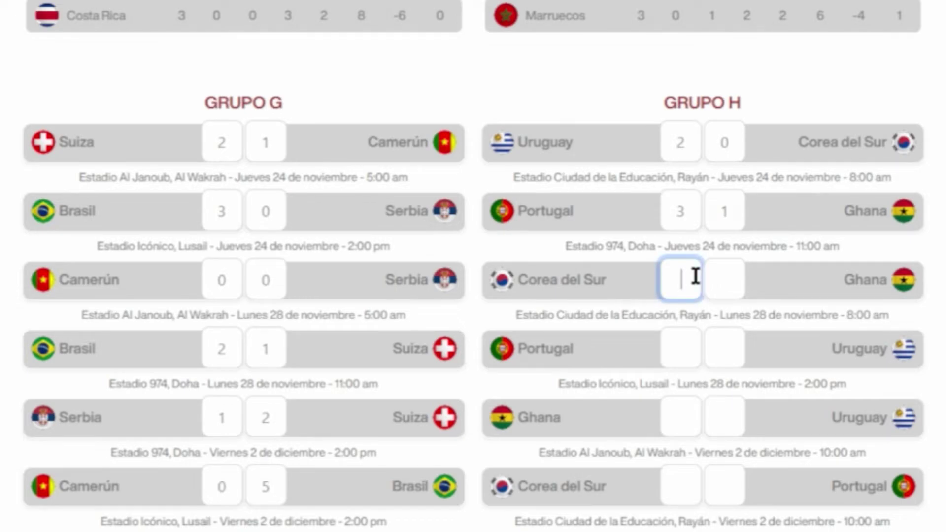
text(1)
click(731, 273)
text(1)
Enter the Group H score Portugal 1, Uruguay 2 for the match on 28 November.
click(671, 355)
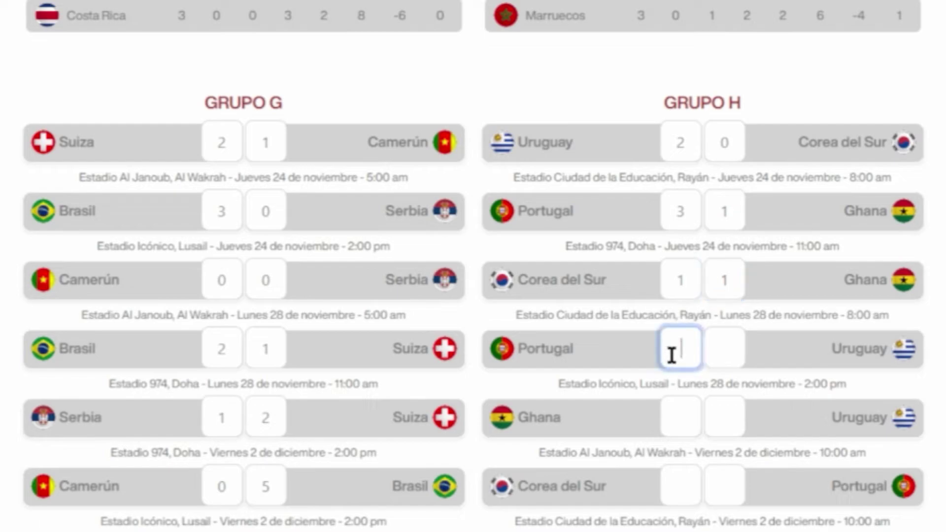
click(647, 304)
click(726, 345)
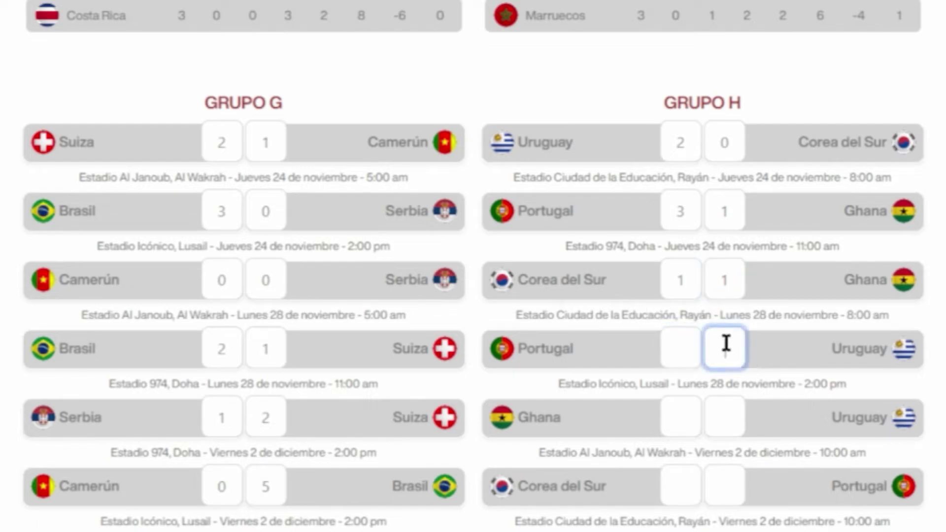
click(676, 308)
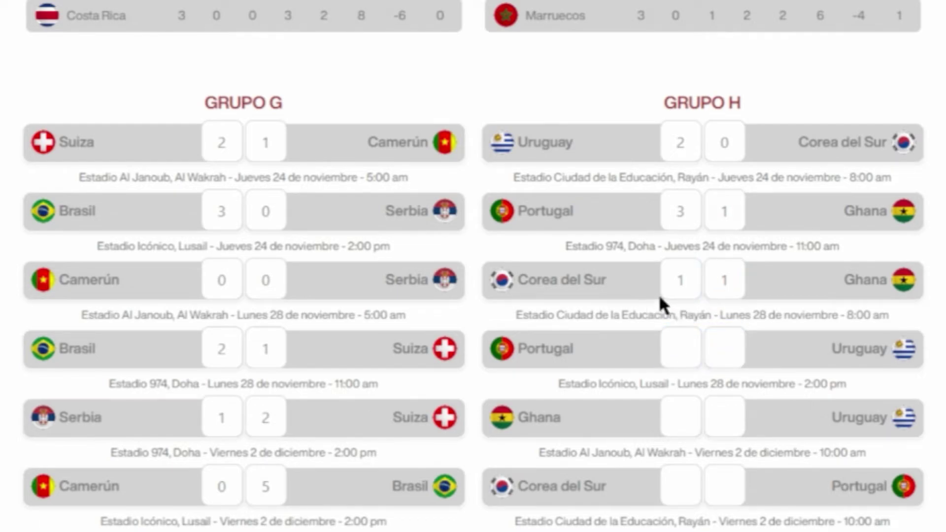
click(732, 351)
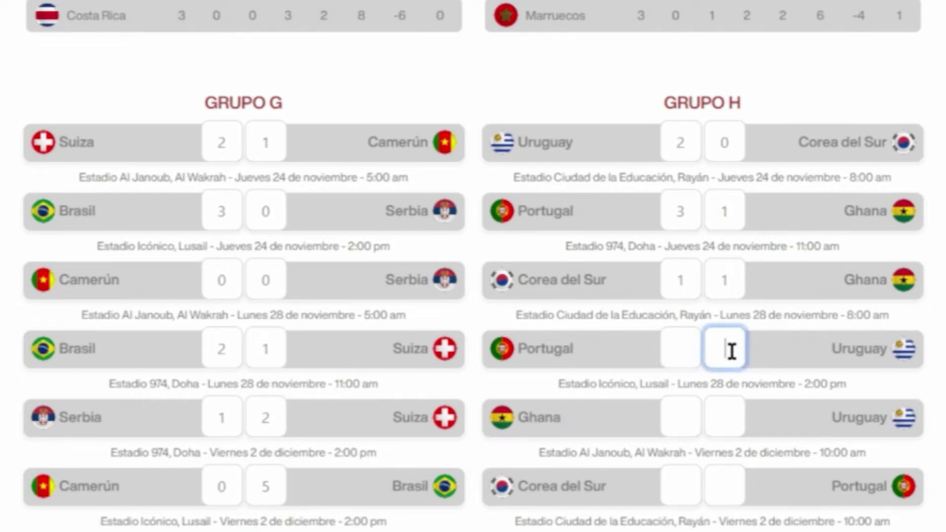
text(2)
click(686, 349)
text(1)
click(780, 360)
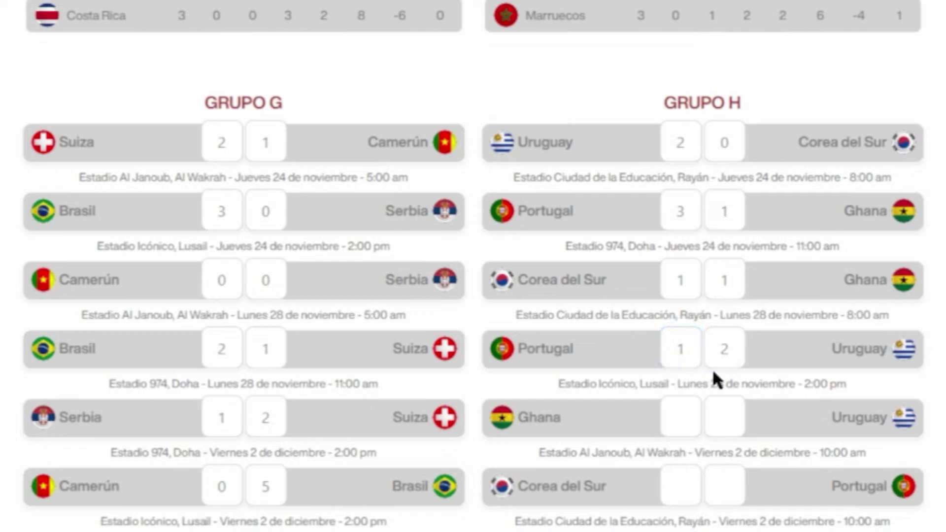
Enter the Group H score Ghana 1, Uruguay 0 for the match on 2 December.
scroll(780, 366, down, 2)
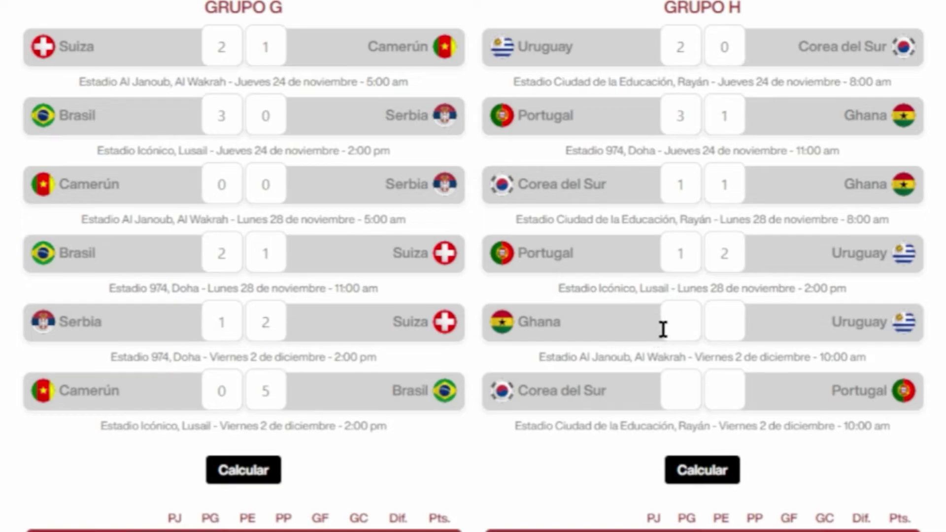
click(683, 327)
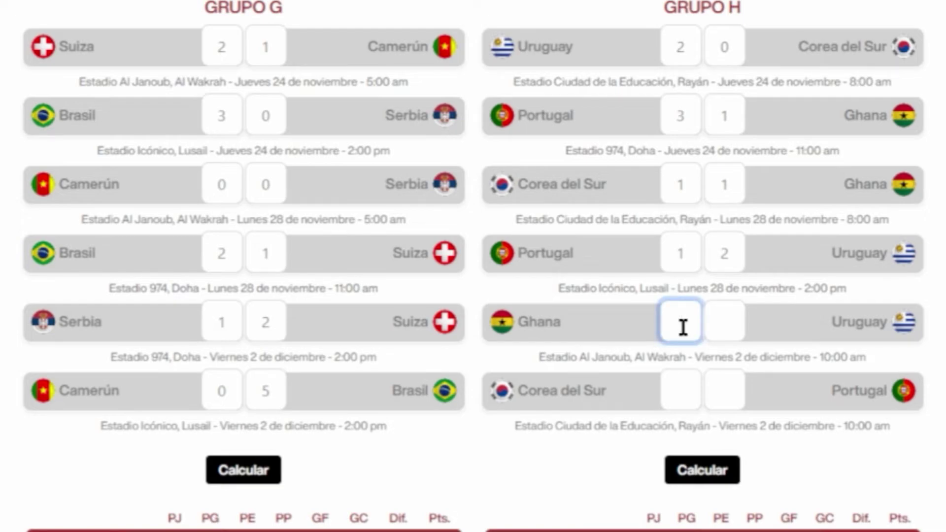
click(753, 298)
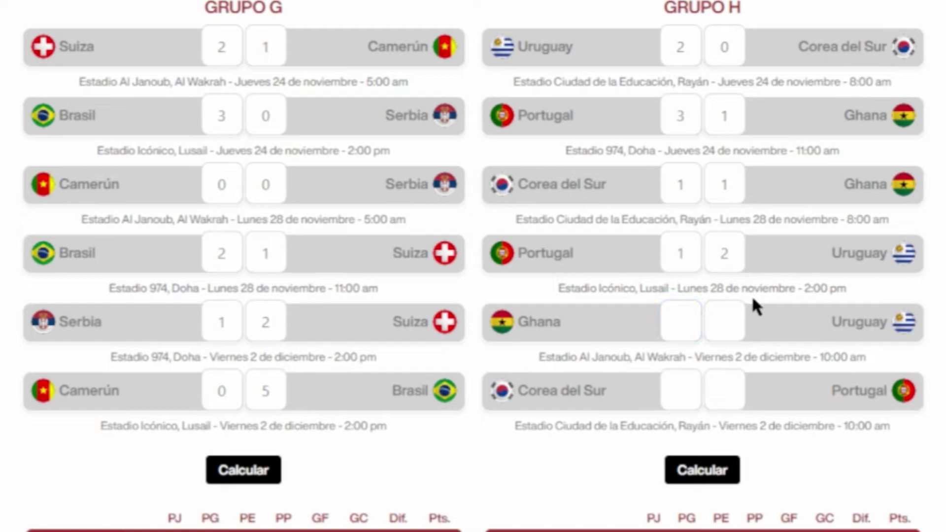
click(675, 326)
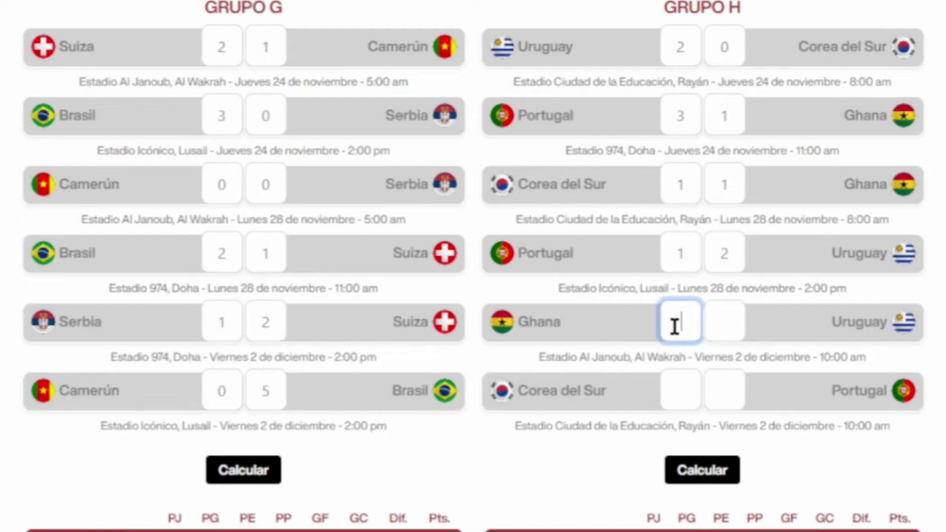
text(1)
click(733, 324)
text(0)
click(834, 324)
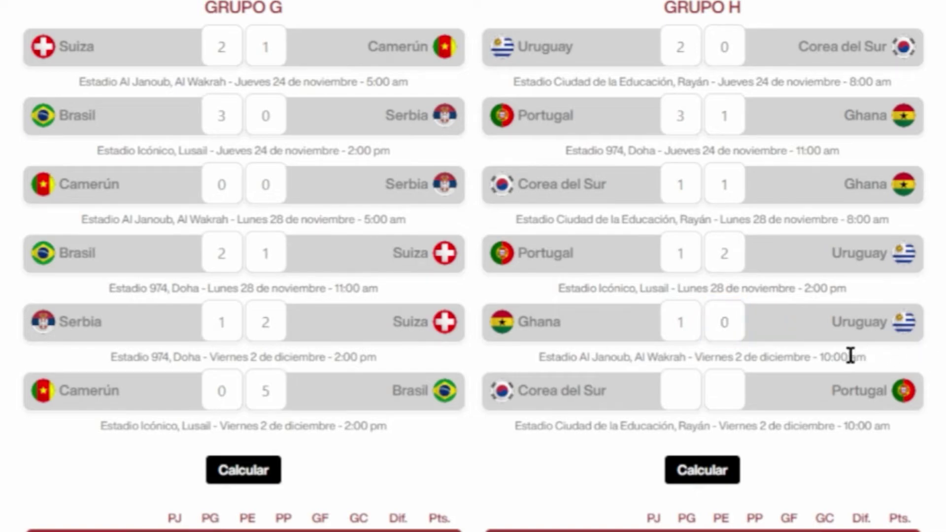
Enter the Group H score Corea del Sur 0, Portugal 2 for the match on 2 December and calculate the group's standings.
scroll(861, 353, down, 2)
click(714, 305)
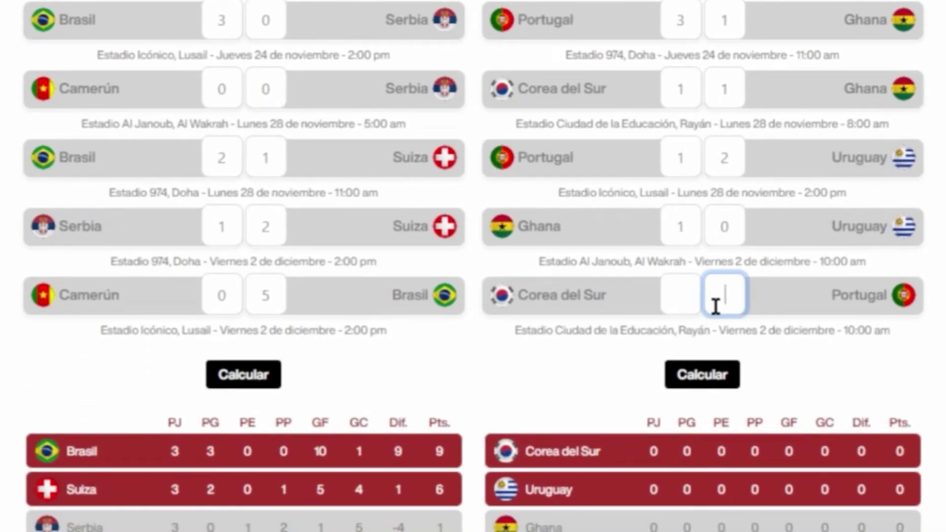
text(2)
click(680, 296)
text(0)
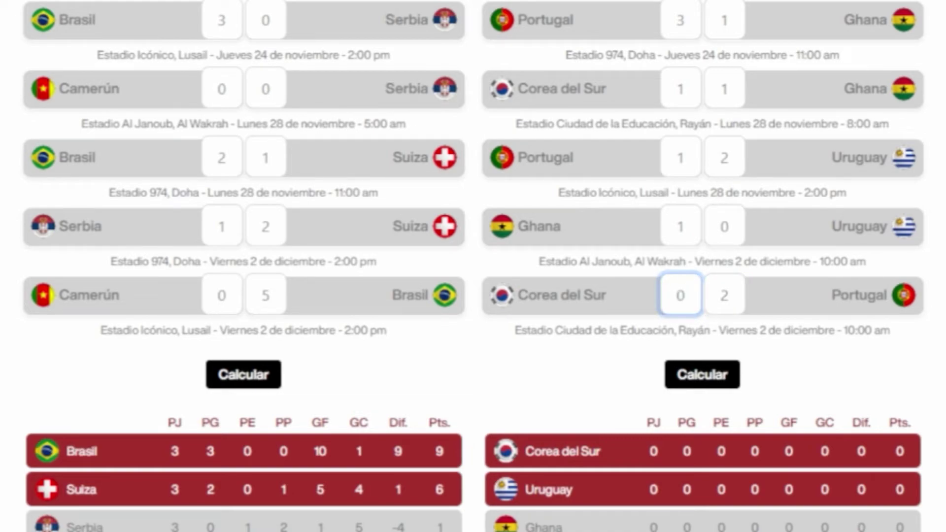
click(692, 387)
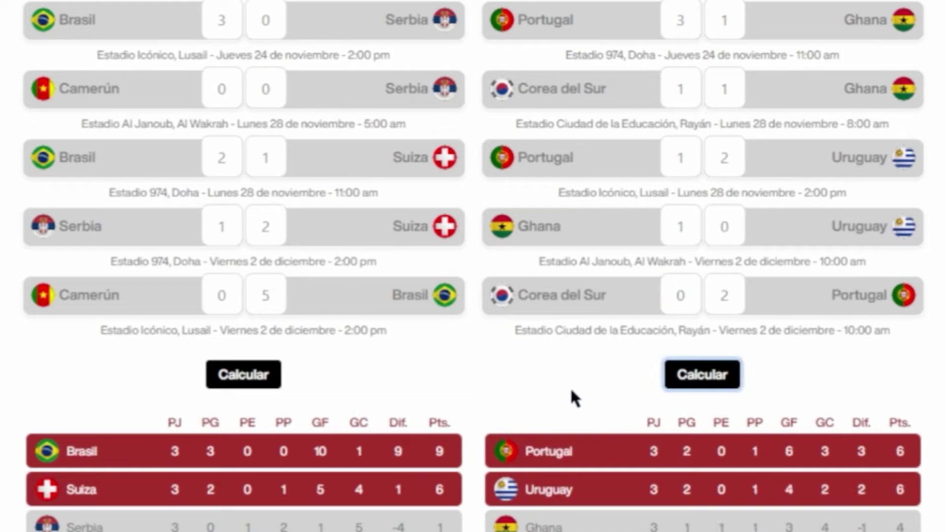
Look back over the group results and continue to the round of 16 (Octavos) predictions.
scroll(546, 395, down, 4)
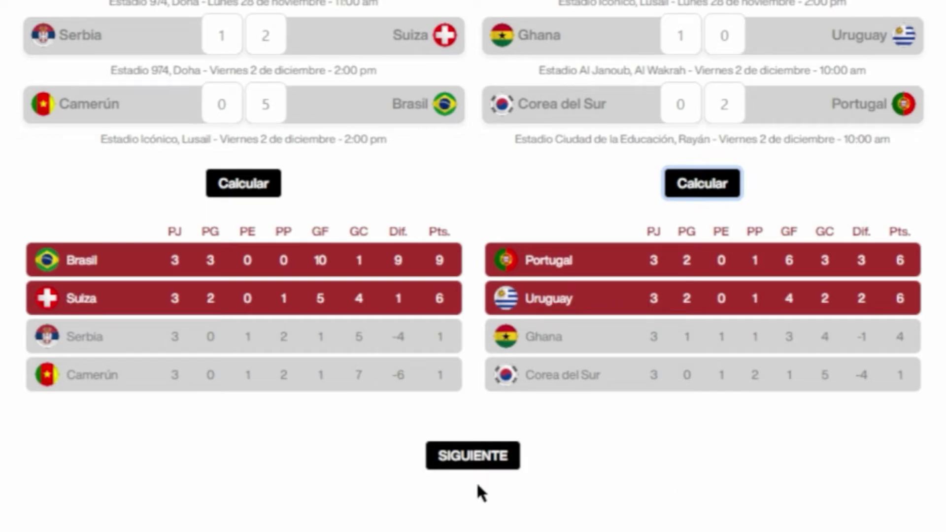
scroll(274, 297, up, 2)
scroll(274, 297, up, 20)
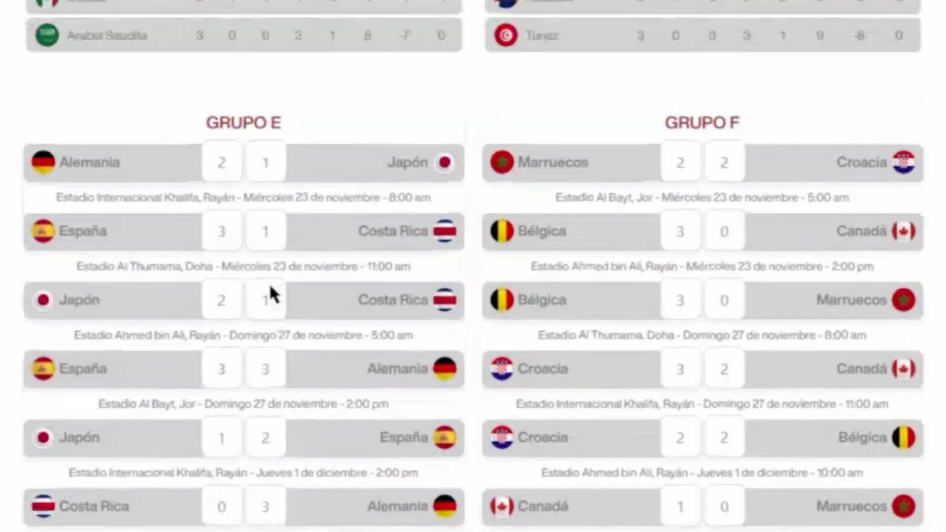
scroll(272, 291, down, 20)
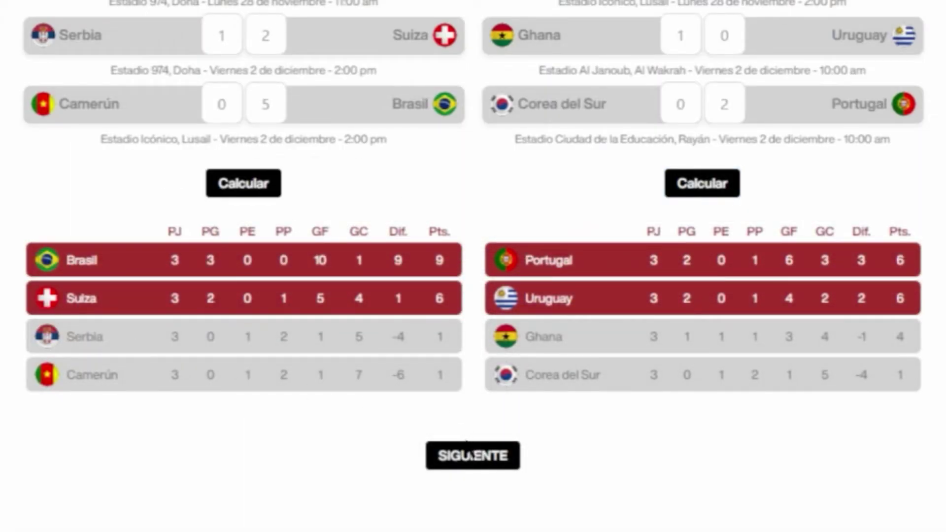
click(474, 456)
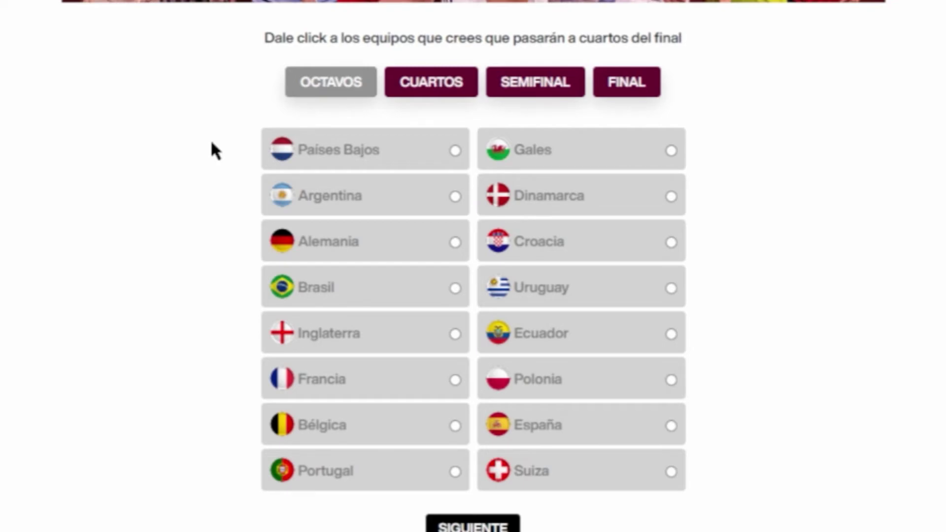
Pick Países Bajos, Argentina, Alemania and Brasil as round of 16 winners advancing to the quarter-finals.
scroll(212, 143, down, 2)
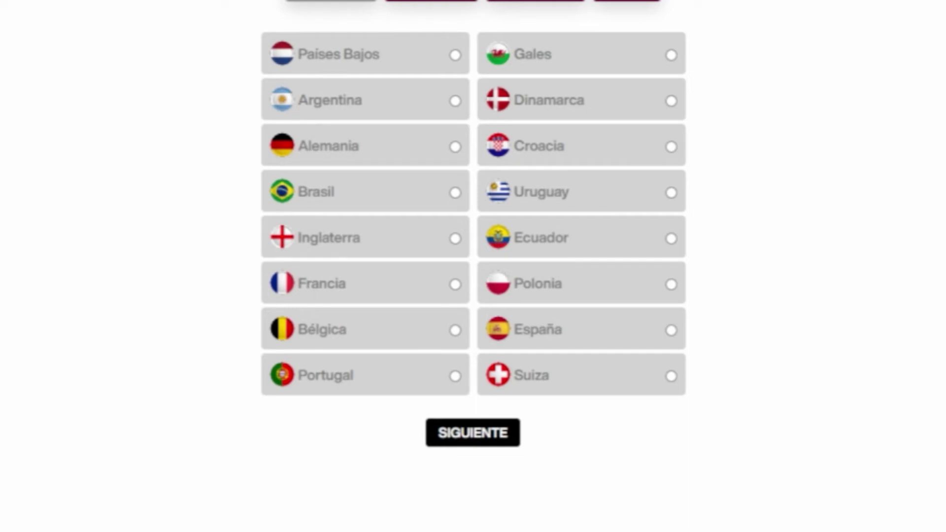
click(450, 53)
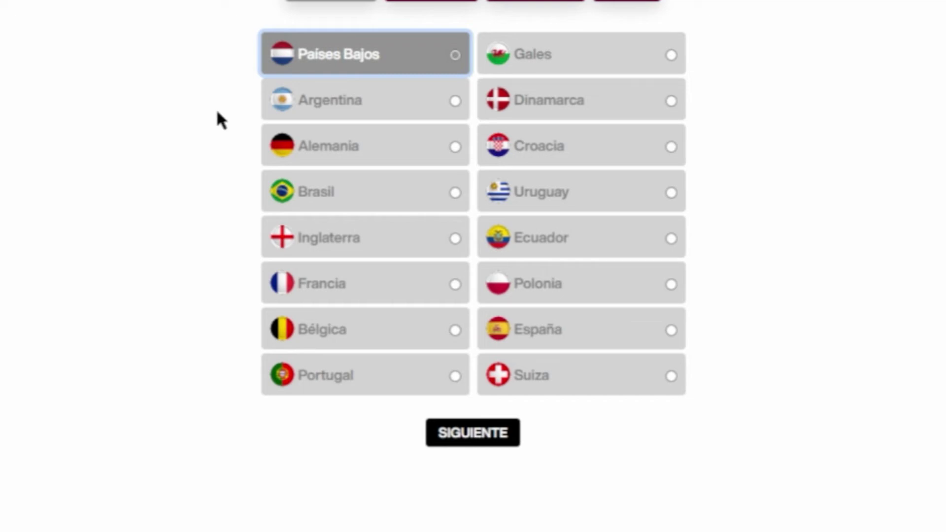
click(423, 101)
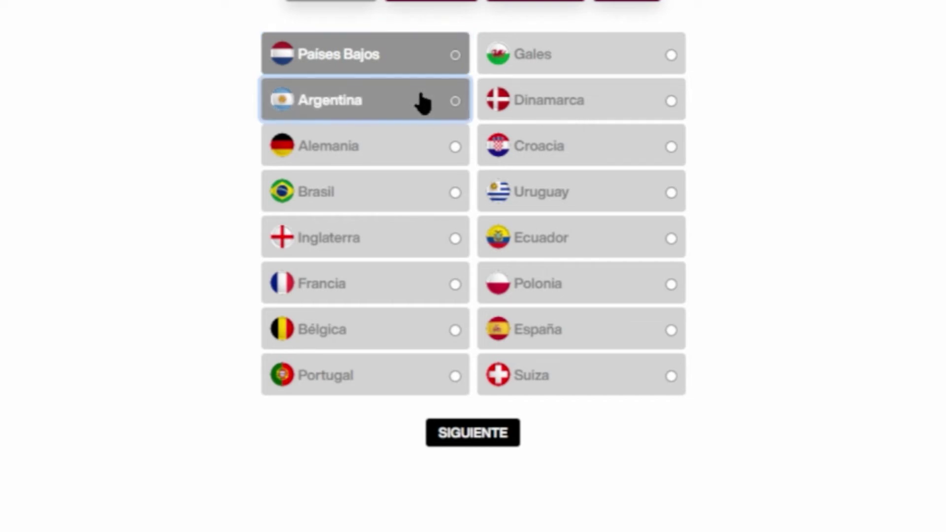
scroll(423, 101, up, 2)
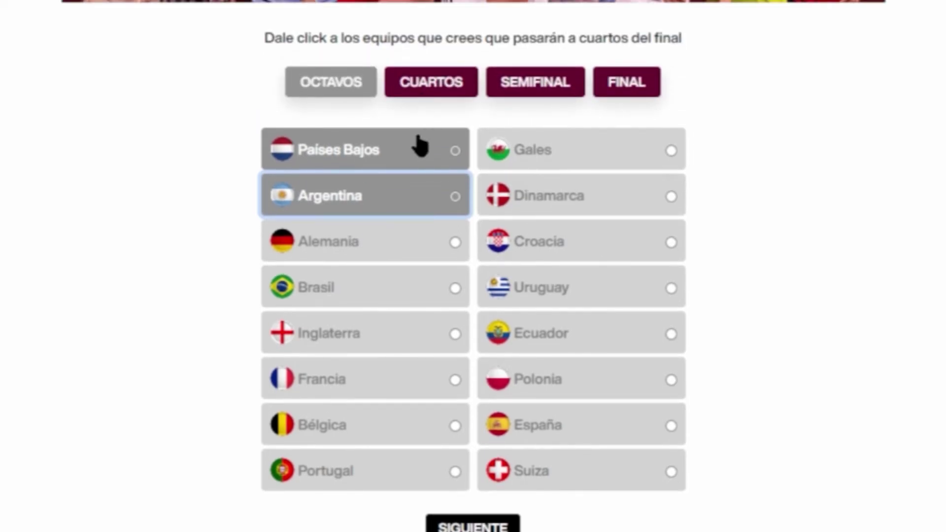
scroll(420, 146, down, 2)
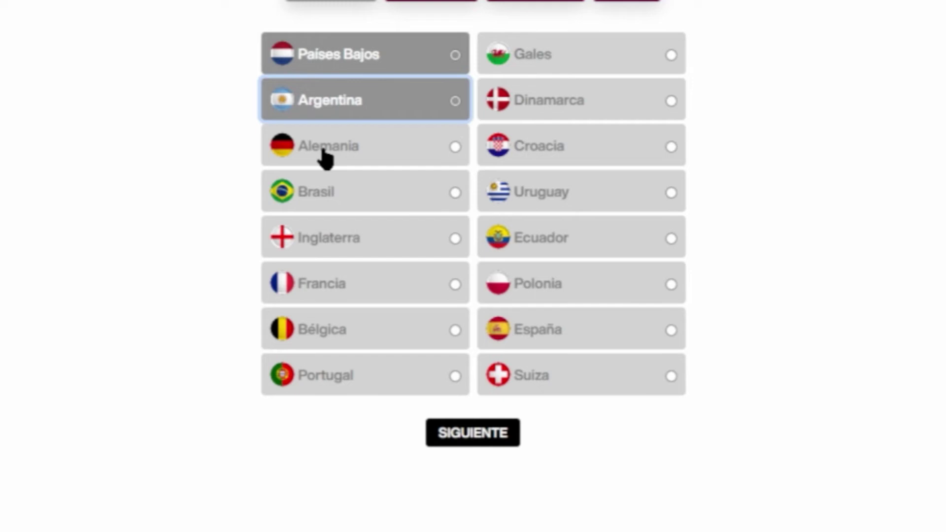
click(432, 157)
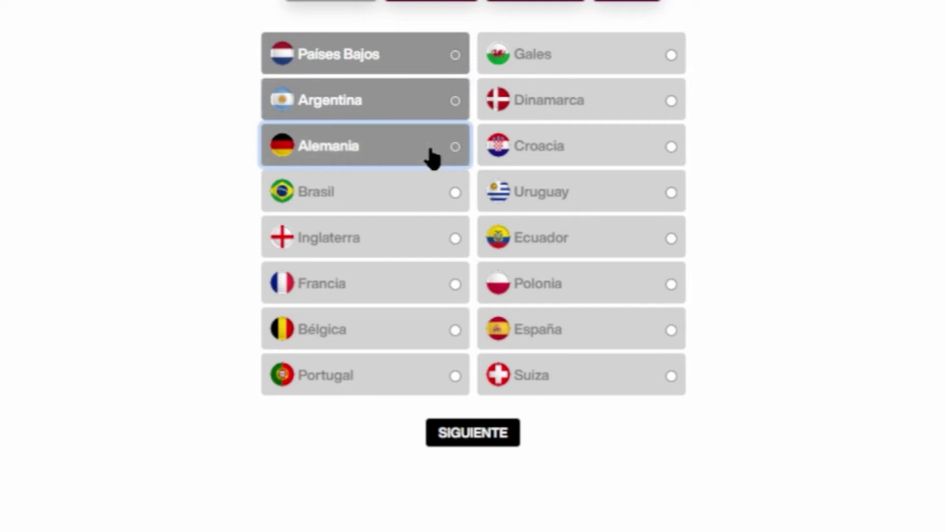
click(433, 196)
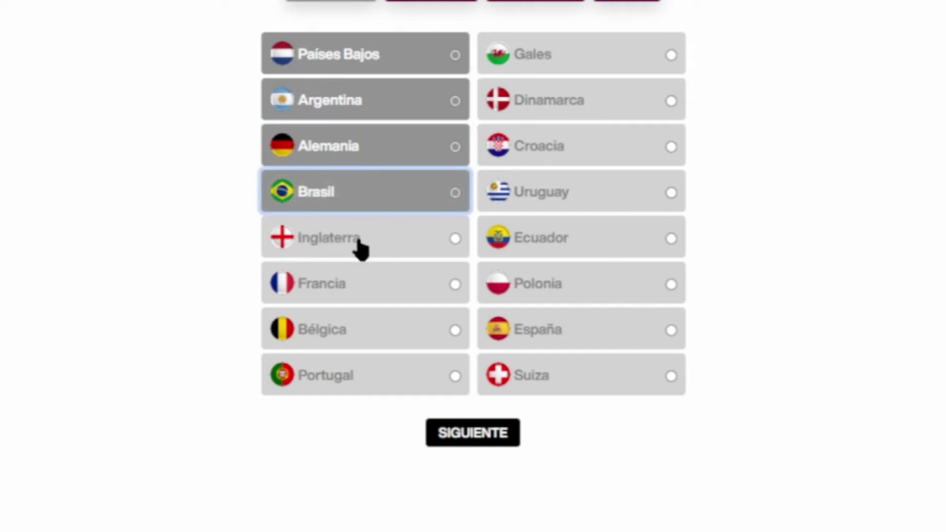
Pick Inglaterra, Francia and España as round of 16 winners advancing to the quarter-finals.
click(427, 240)
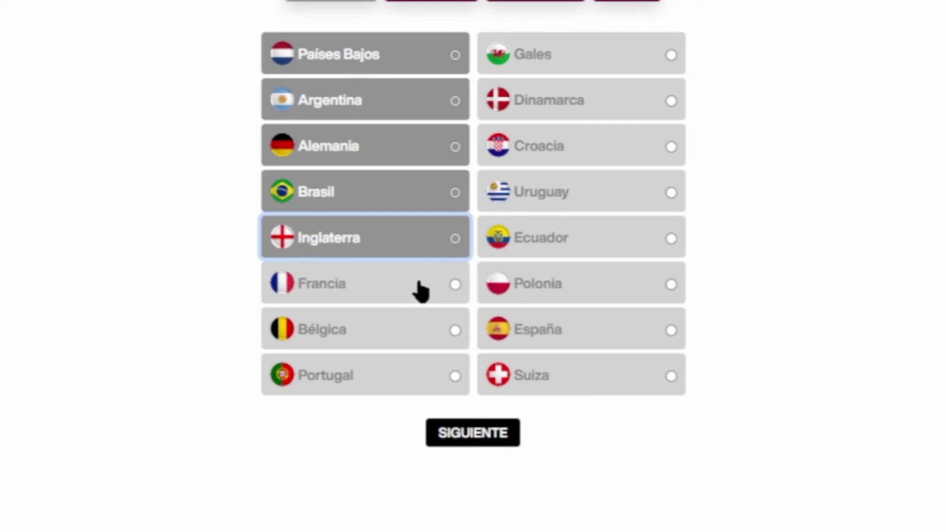
click(421, 290)
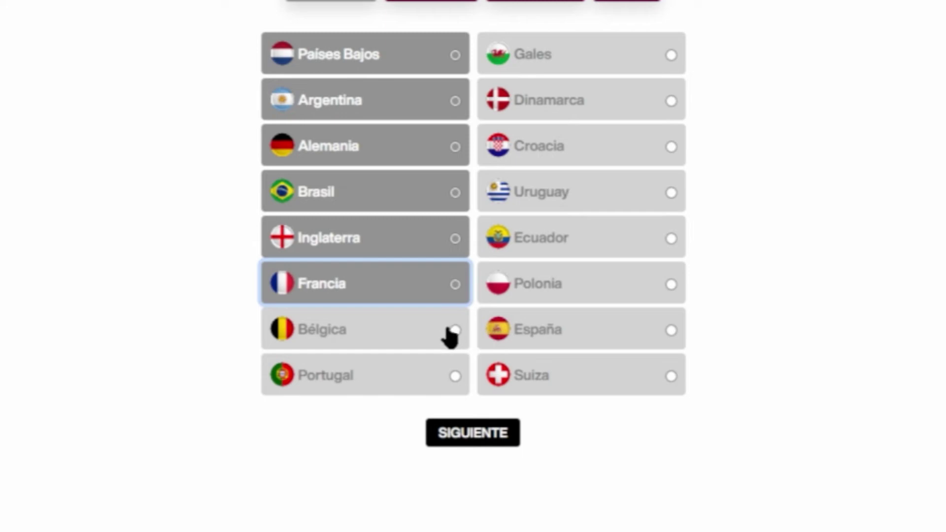
click(631, 335)
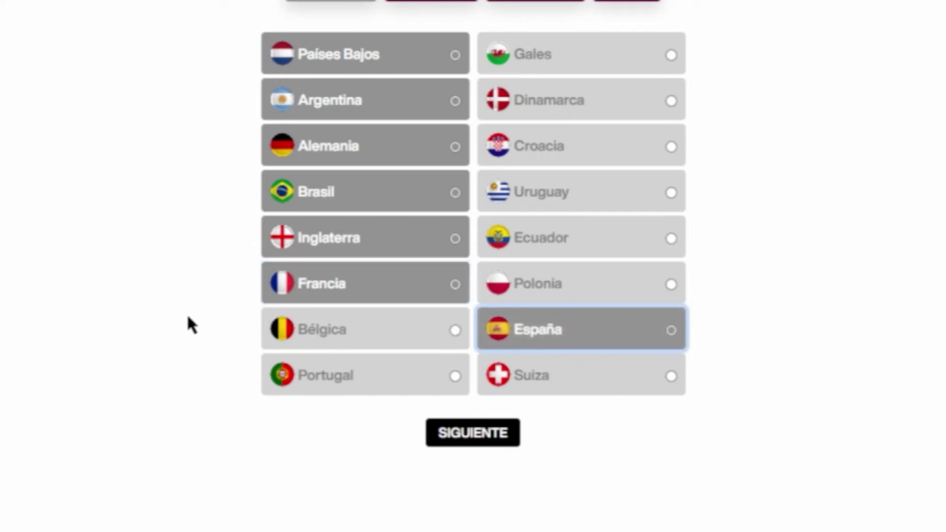